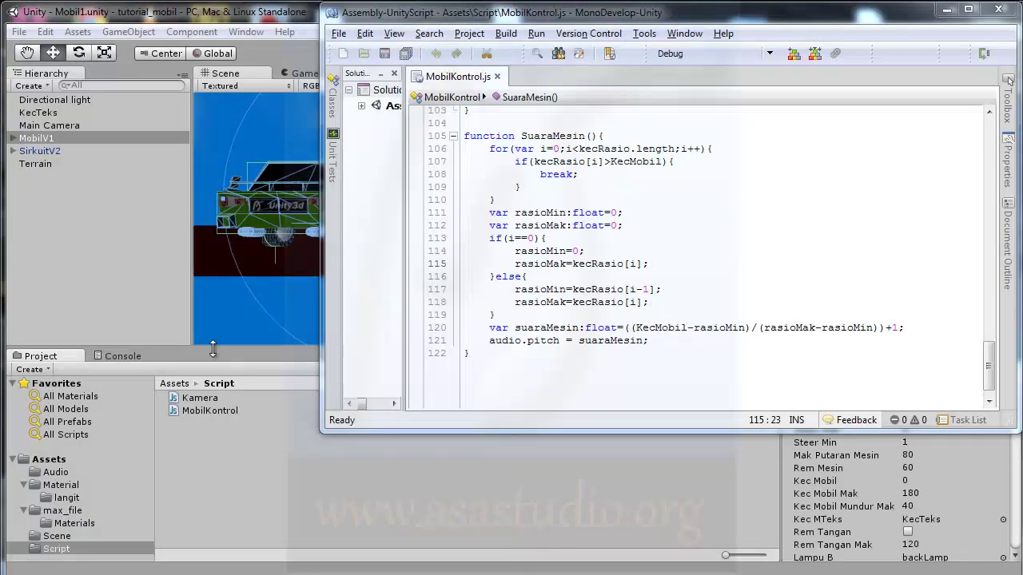
# Step: Bring the Unity editor with the Mobil1 scene and MobilV1 car in front of MonoDevelop
pyautogui.click(174, 17)
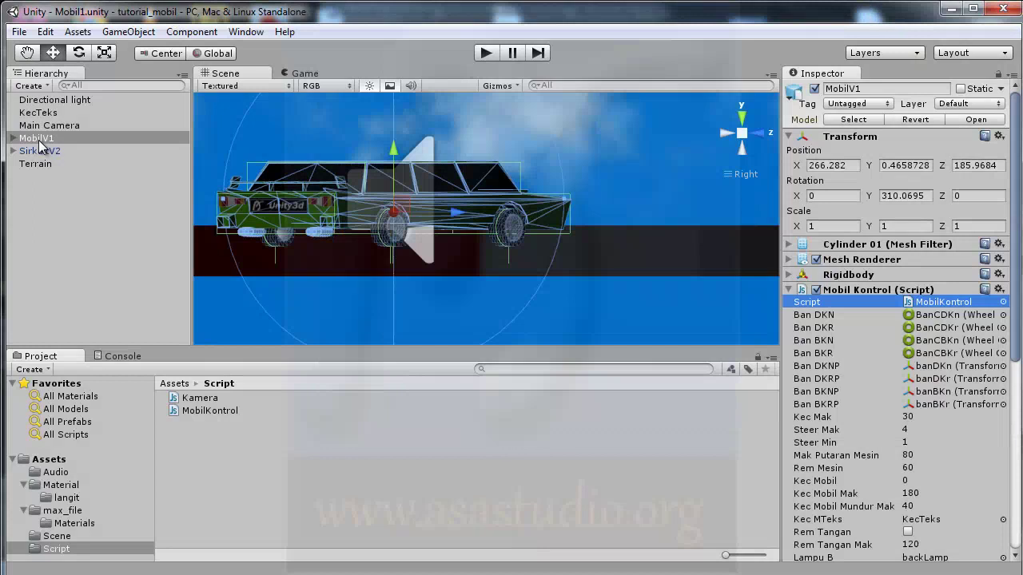
# Step: View the scene from the top, zoomed out, and create a default Cube at scale 1, 1, 1
pyautogui.click(742, 119)
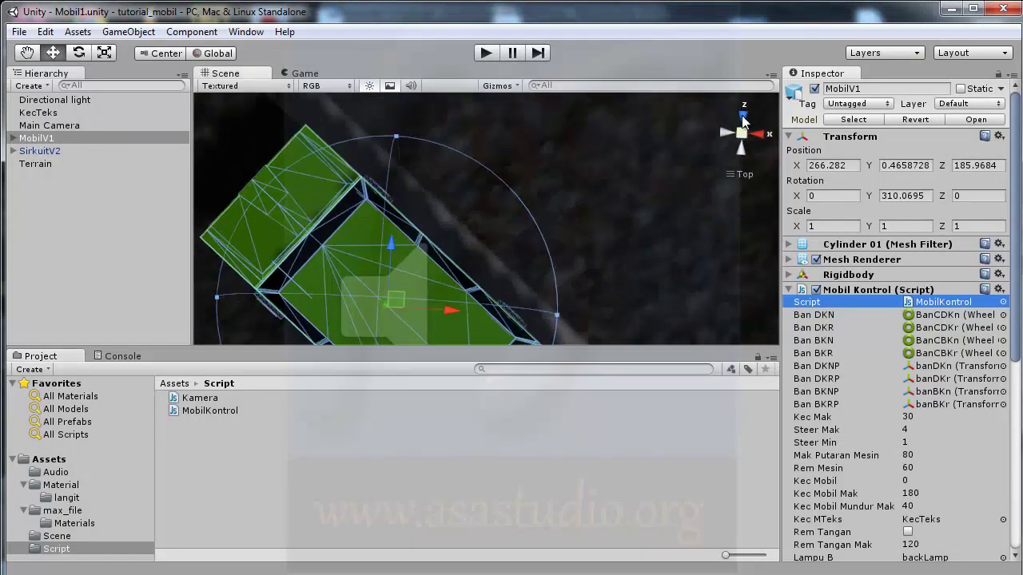
pyautogui.scroll(-3, 452, 238)
pyautogui.scroll(-2, 460, 241)
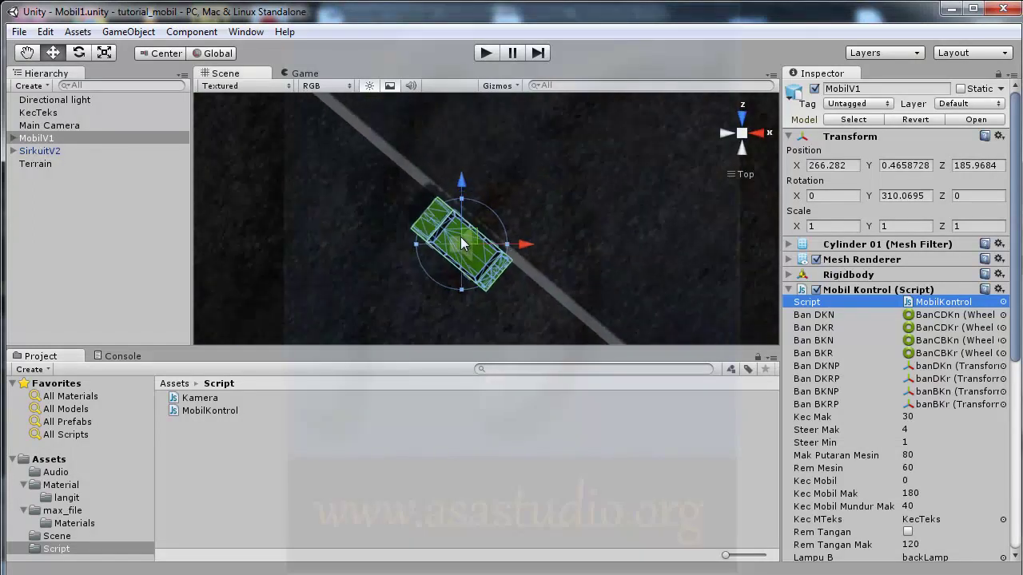
pyautogui.scroll(-2, 463, 244)
pyautogui.click(146, 32)
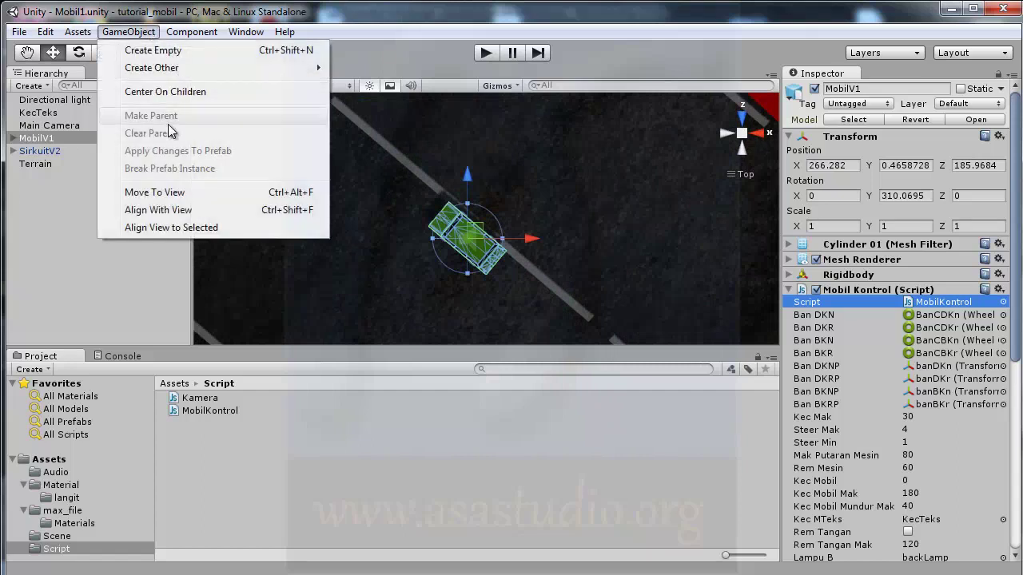
pyautogui.moveTo(232, 68)
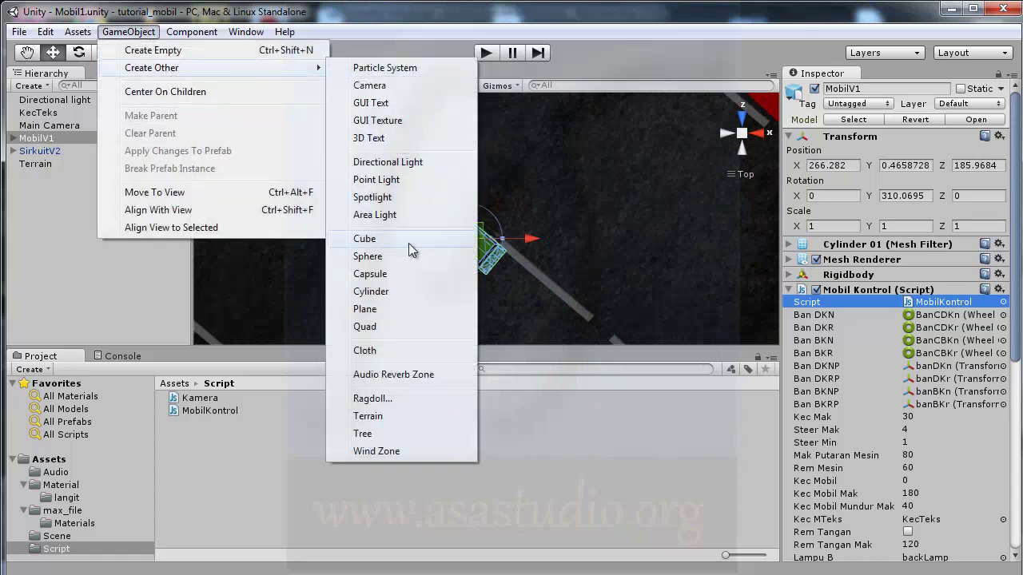
pyautogui.click(408, 244)
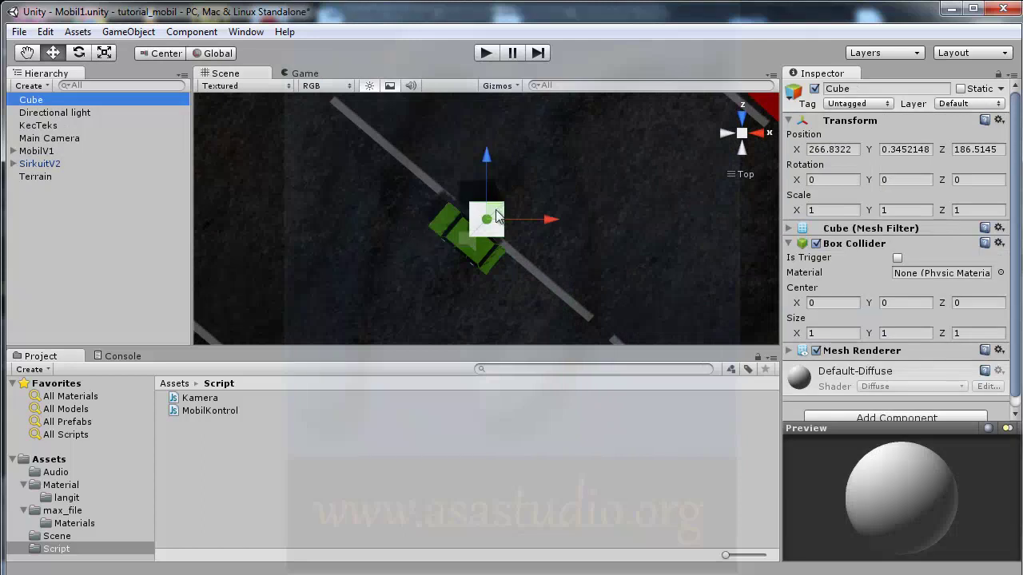
# Step: Move the cube onto the road ahead and scale it to X 1.8, Y 0.19
pyautogui.moveTo(496, 209); pyautogui.dragTo(410, 139)
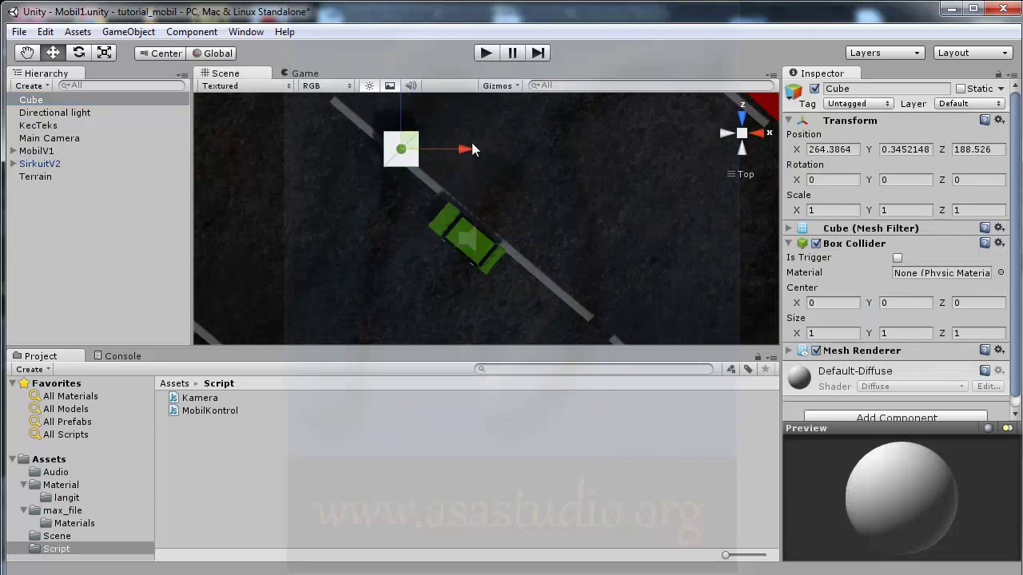
pyautogui.click(756, 133)
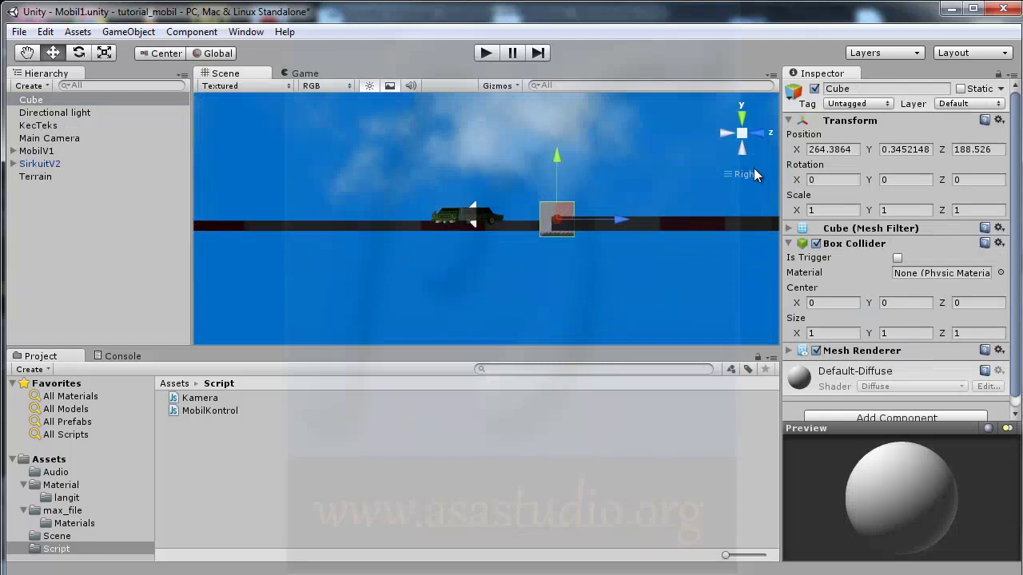
pyautogui.moveTo(799, 213); pyautogui.dragTo(767, 208)
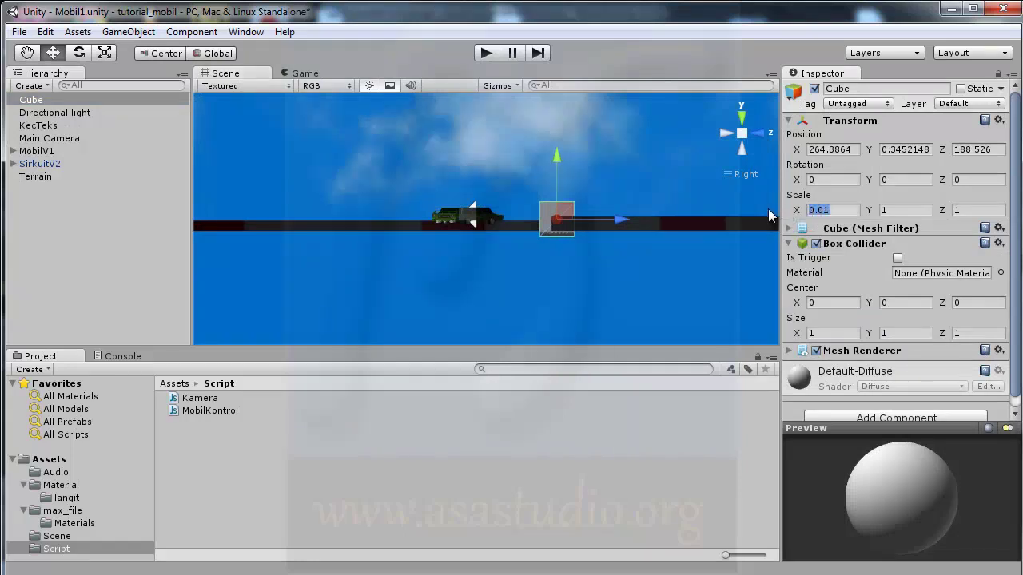
pyautogui.write('1.8')
pyautogui.moveTo(865, 212); pyautogui.dragTo(849, 212)
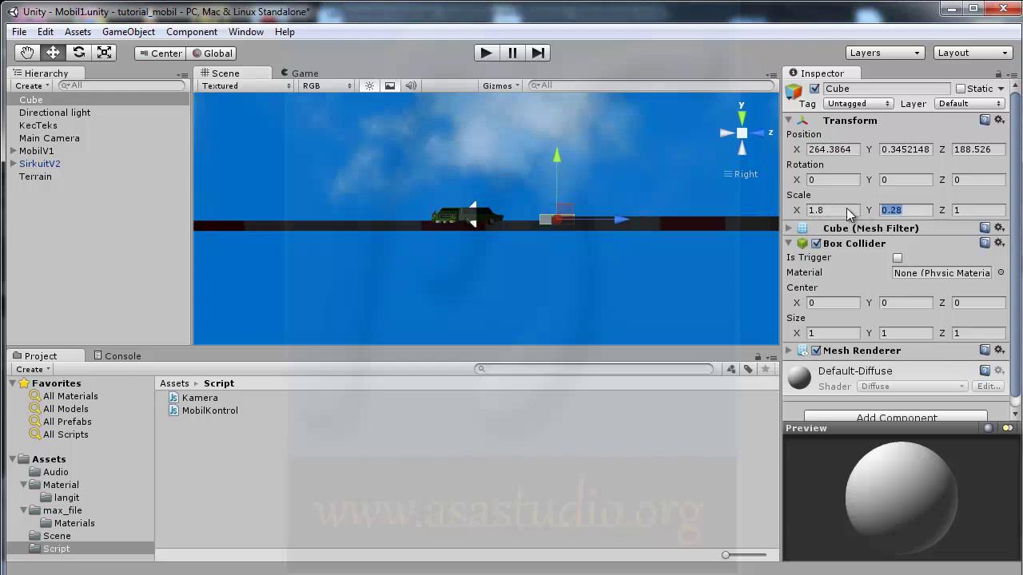
pyautogui.write('0.19')
pyautogui.press('Return')
# Step: Frame the flattened slab and lower it onto the road surface near Y 0.034
pyautogui.doubleClick(31, 100)
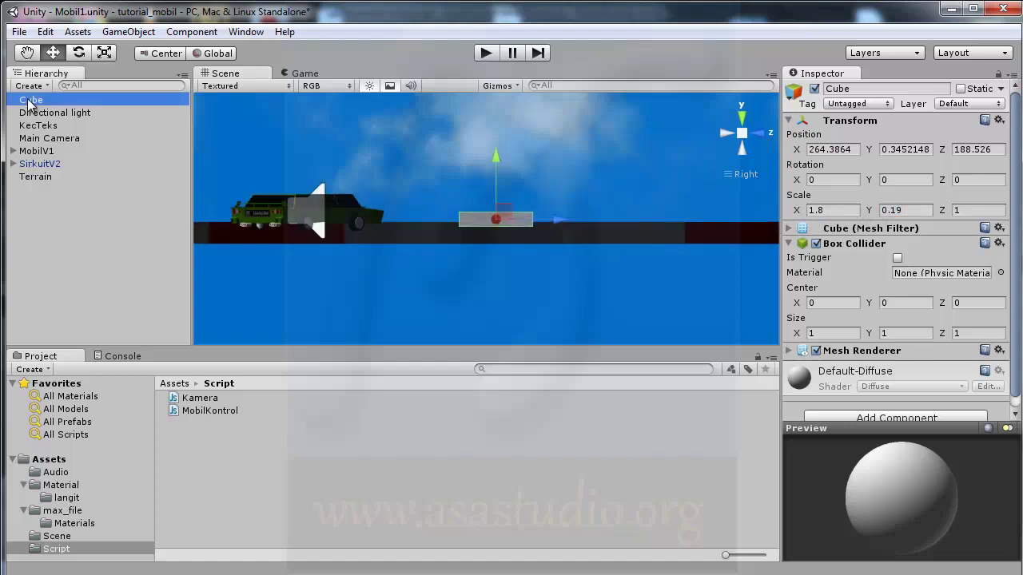
pyautogui.moveTo(484, 166); pyautogui.dragTo(482, 182)
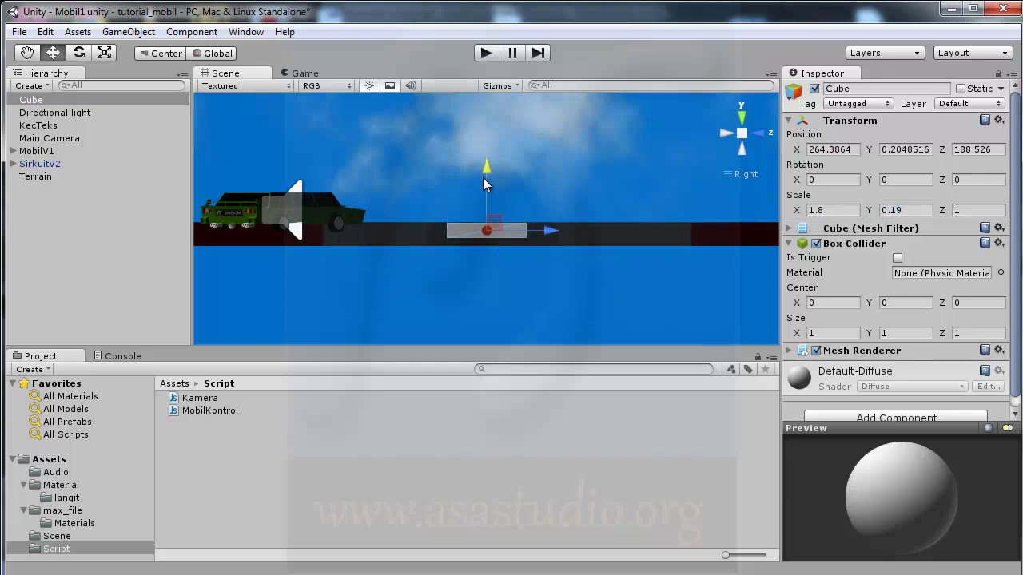
pyautogui.scroll(2, 664, 198)
pyautogui.scroll(2, 664, 198)
pyautogui.scroll(2, 664, 198)
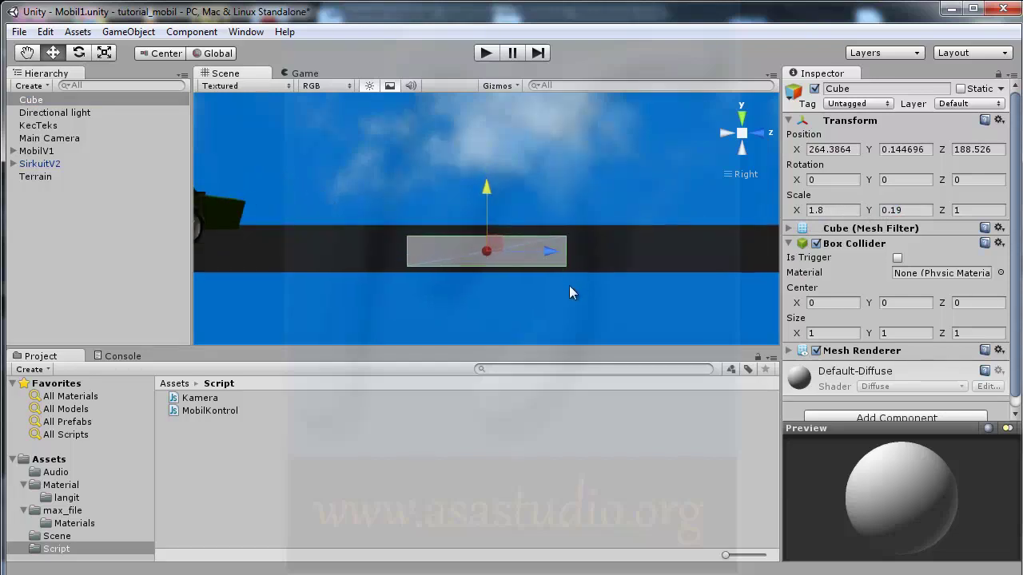
pyautogui.moveTo(487, 190)
pyautogui.mouseDown()
pyautogui.moveTo(489, 232)
pyautogui.moveTo(493, 221)
pyautogui.mouseUp()
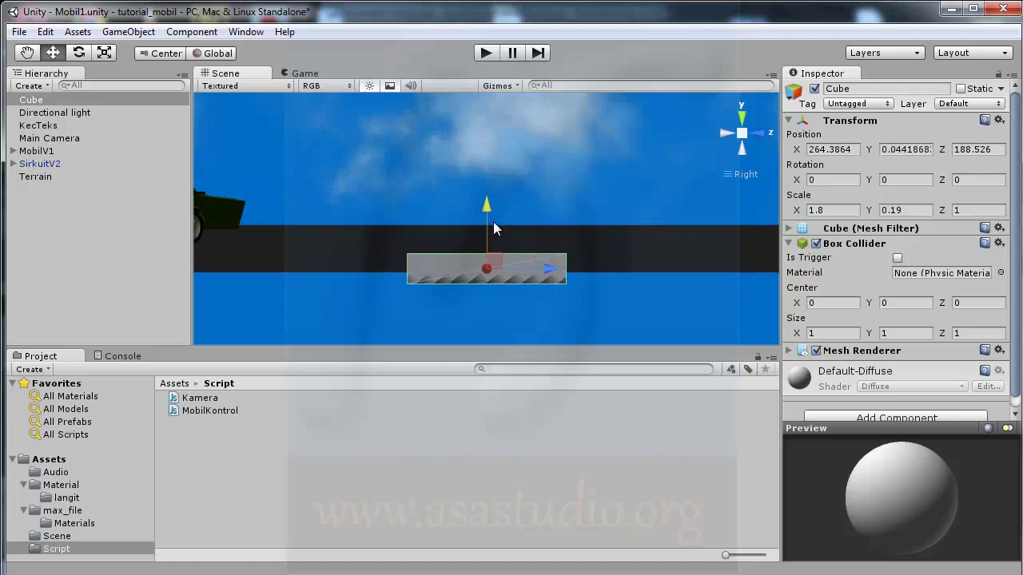
pyautogui.click(742, 116)
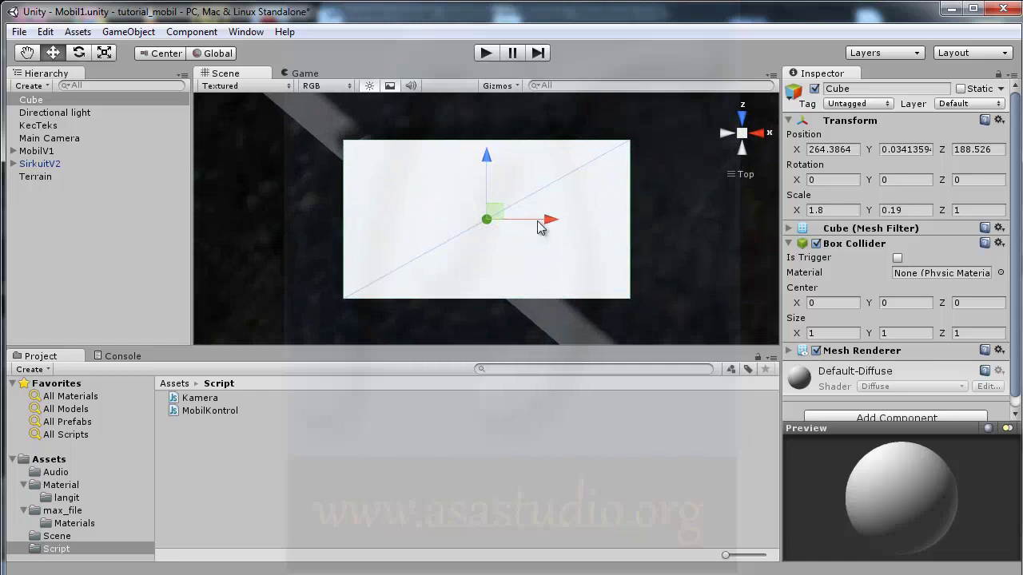
# Step: Duplicate the slab, placing the copy to the left and rotated at an angle to the road
pyautogui.scroll(-2, 628, 237)
pyautogui.scroll(-2, 627, 237)
pyautogui.scroll(-2, 628, 238)
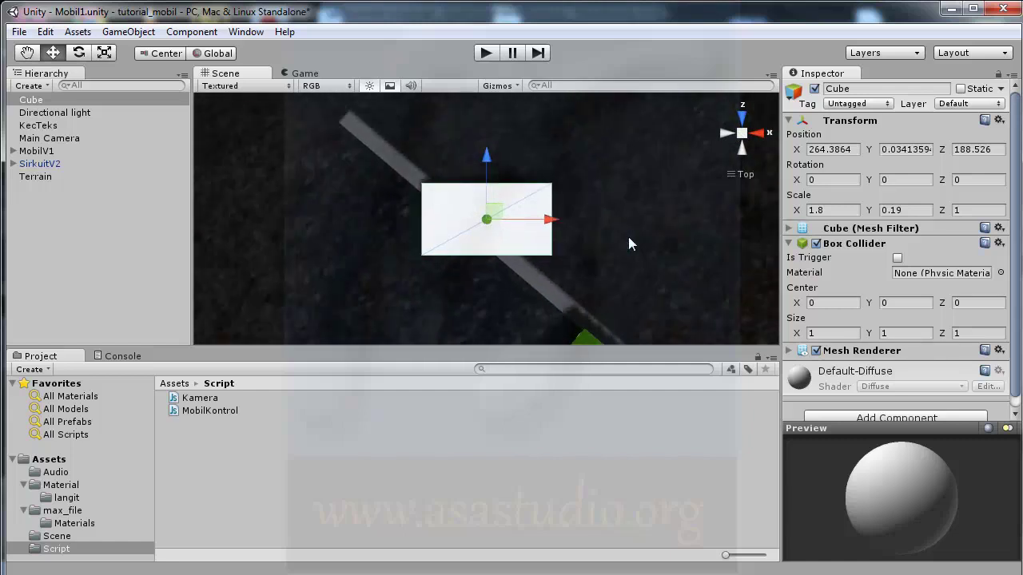
pyautogui.scroll(-1, 628, 236)
pyautogui.scroll(-1, 635, 244)
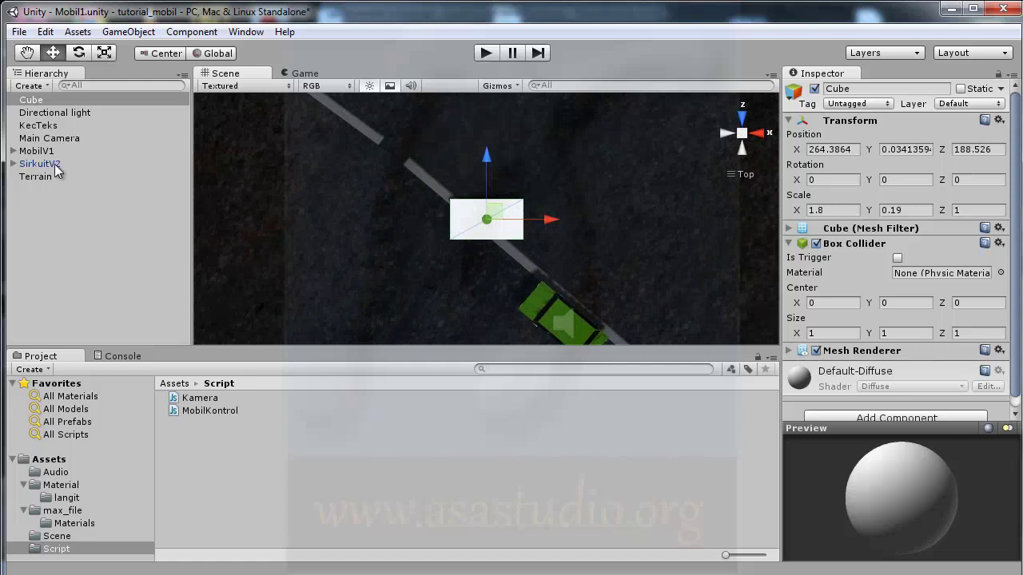
pyautogui.click(32, 99)
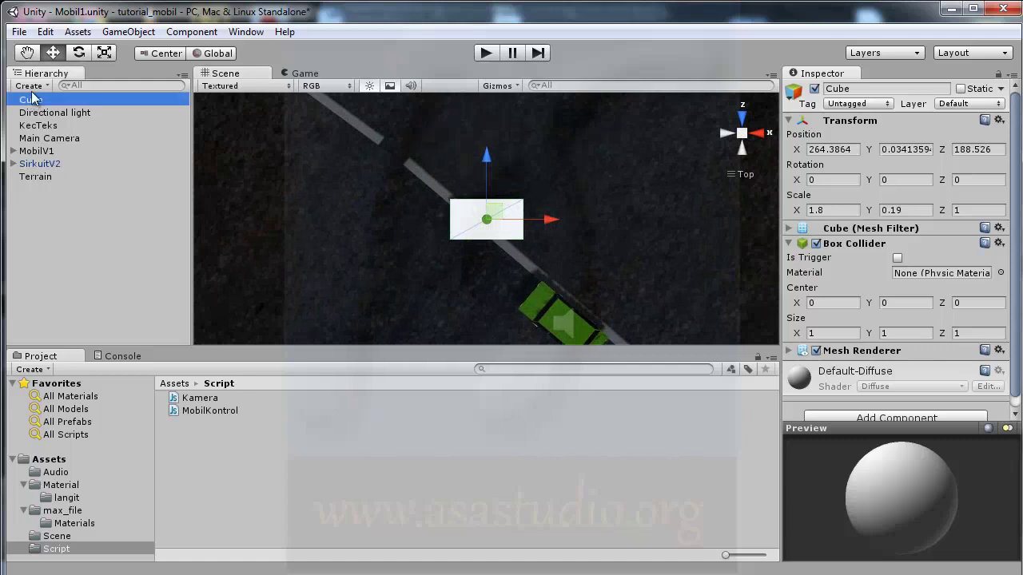
pyautogui.hotkey('ctrl', 'd')
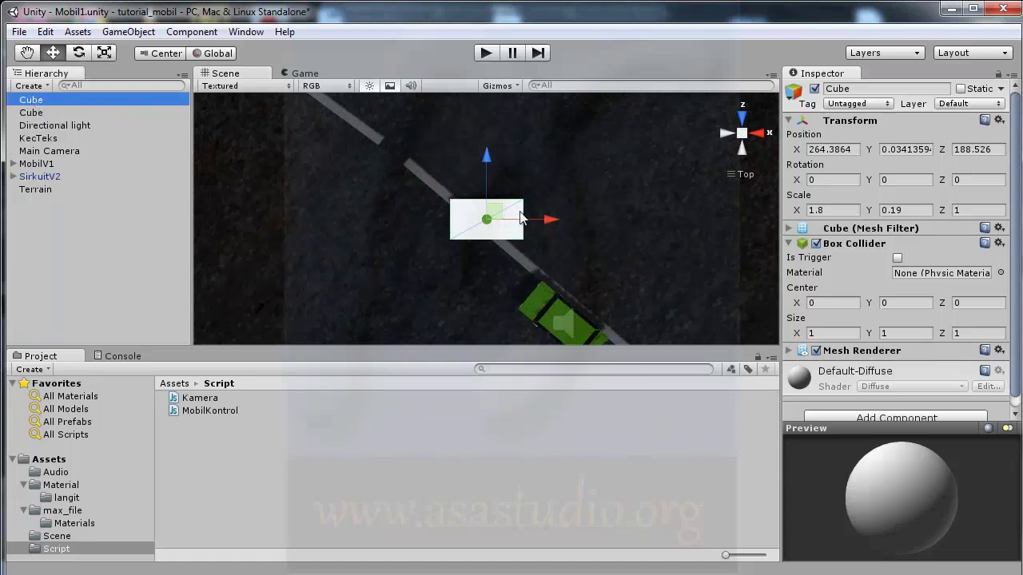
pyautogui.moveTo(499, 210); pyautogui.dragTo(377, 231)
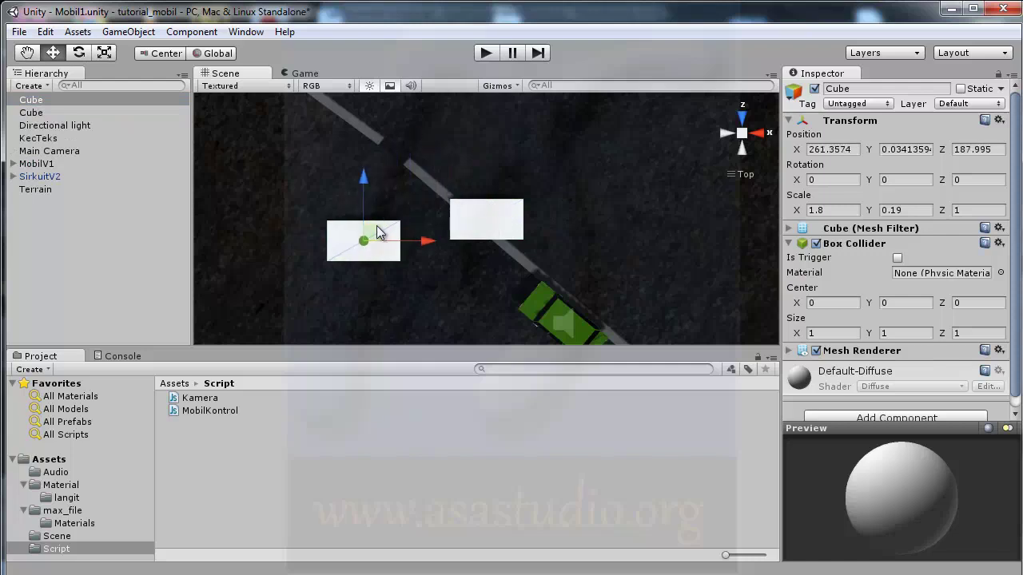
pyautogui.click(79, 52)
pyautogui.moveTo(306, 229)
pyautogui.mouseDown()
pyautogui.moveTo(307, 276)
pyautogui.moveTo(389, 413)
pyautogui.mouseUp()
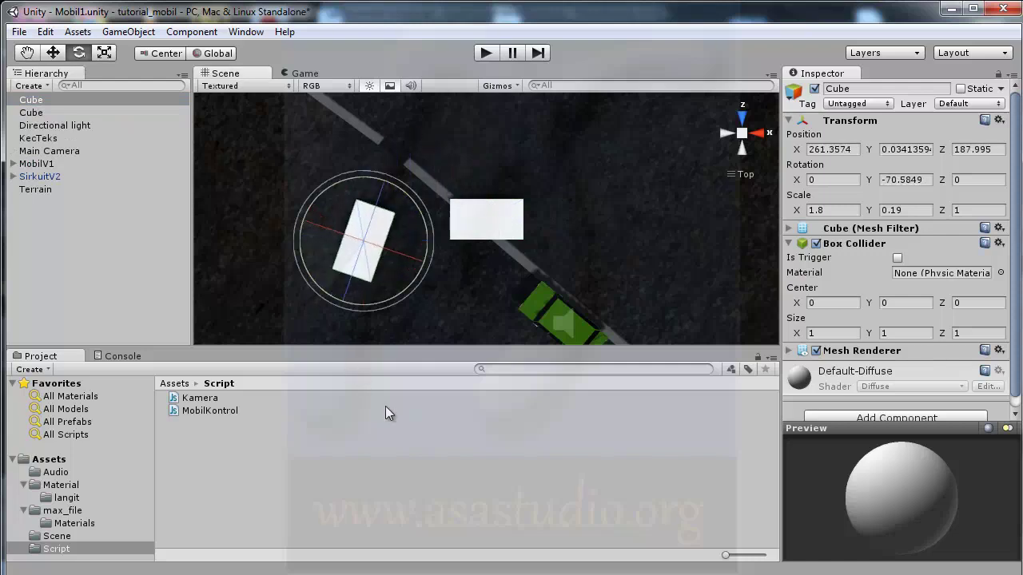
pyautogui.click(53, 53)
pyautogui.moveTo(356, 232); pyautogui.dragTo(299, 227)
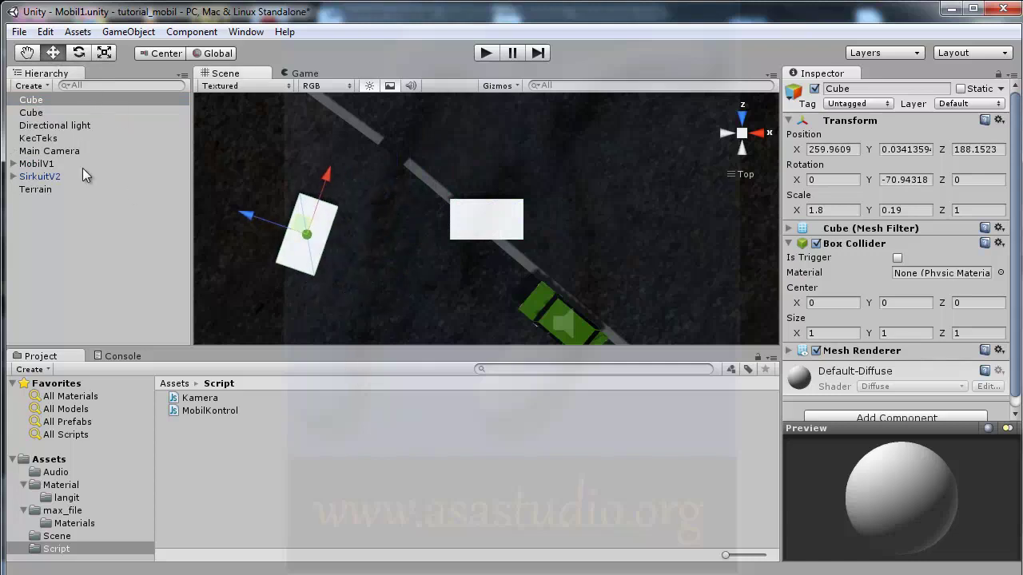
# Step: Duplicate both slabs further up the road to make four, and run the game
pyautogui.keyDown('ctrl'); pyautogui.click(40, 116); pyautogui.keyUp('ctrl')
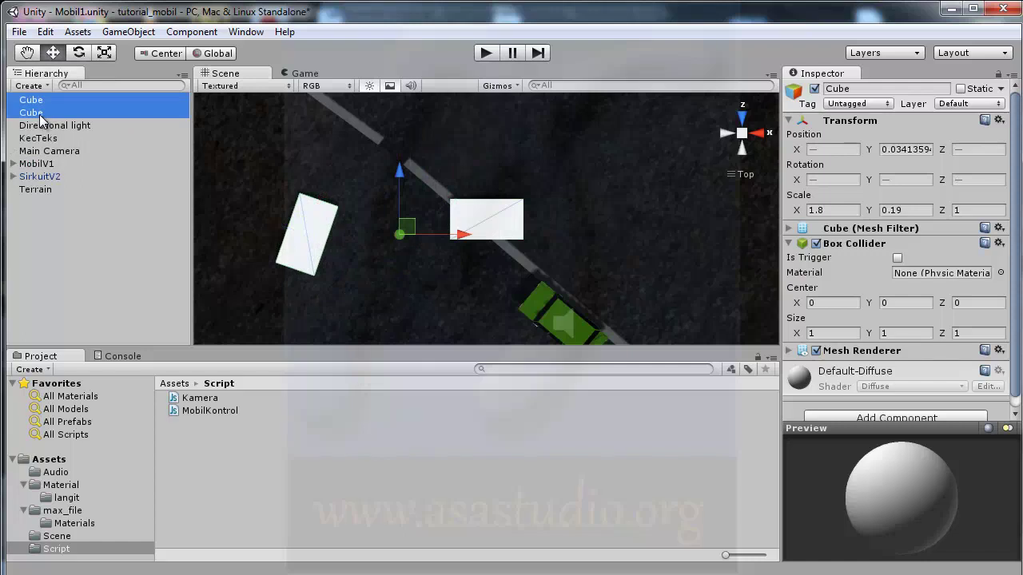
pyautogui.hotkey('ctrl', 'd')
pyautogui.moveTo(406, 227)
pyautogui.mouseDown()
pyautogui.moveTo(363, 196)
pyautogui.moveTo(342, 138)
pyautogui.mouseUp()
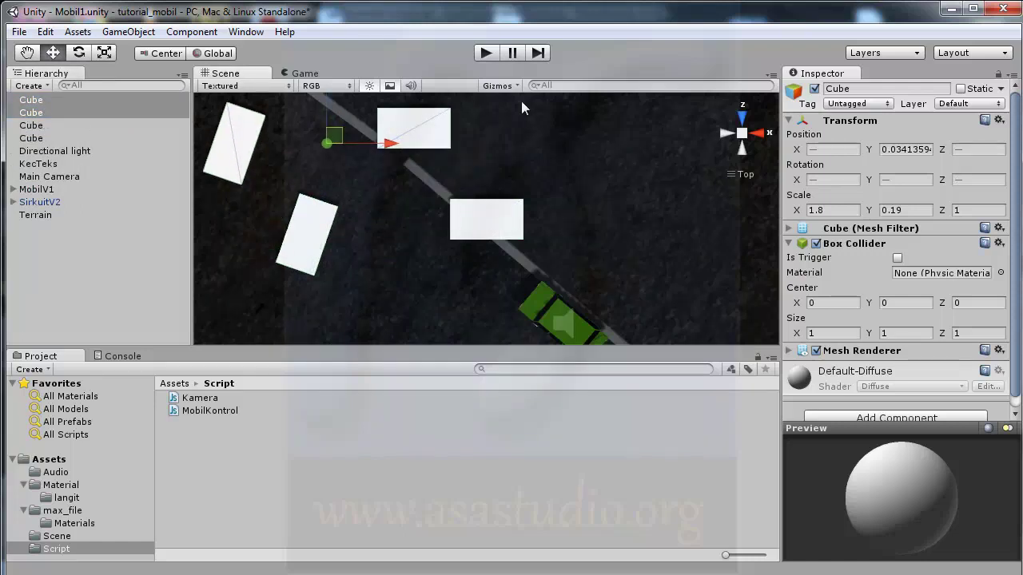
pyautogui.click(488, 53)
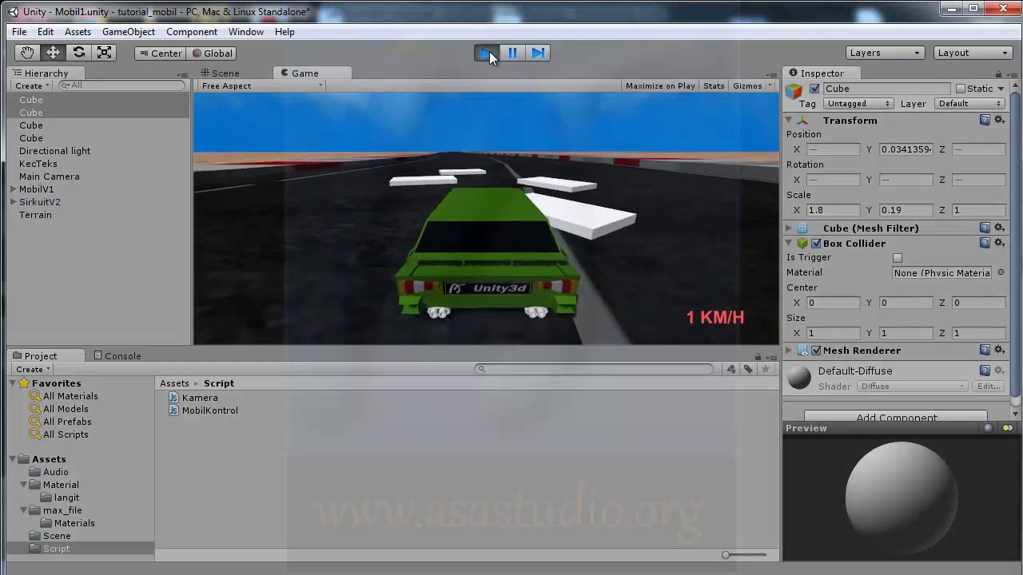
# Step: Stop the game and lower all four slabs slightly into the road, to Y -0.031
pyautogui.click(489, 52)
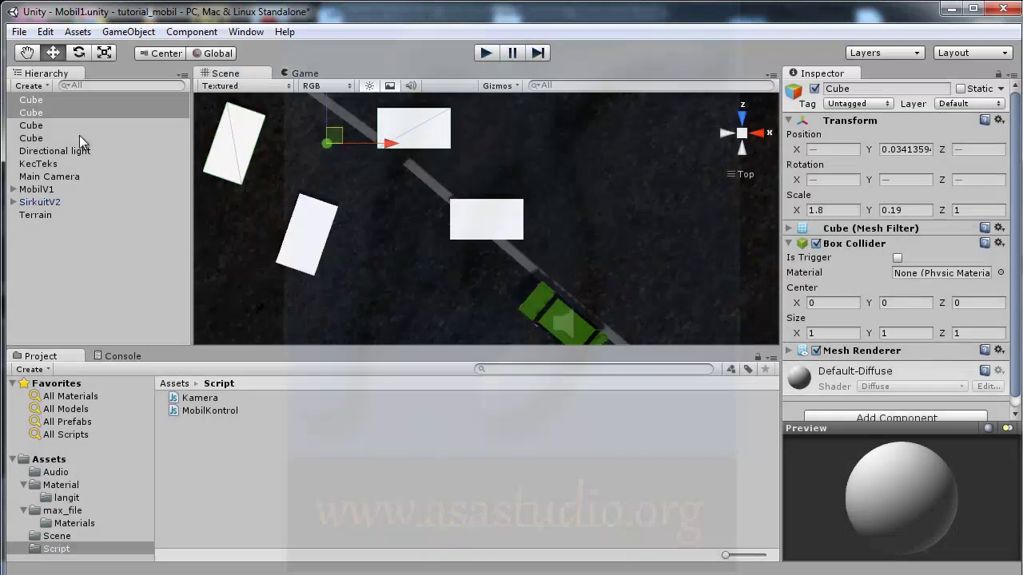
pyautogui.keyDown('shift'); pyautogui.click(38, 139); pyautogui.keyUp('shift')
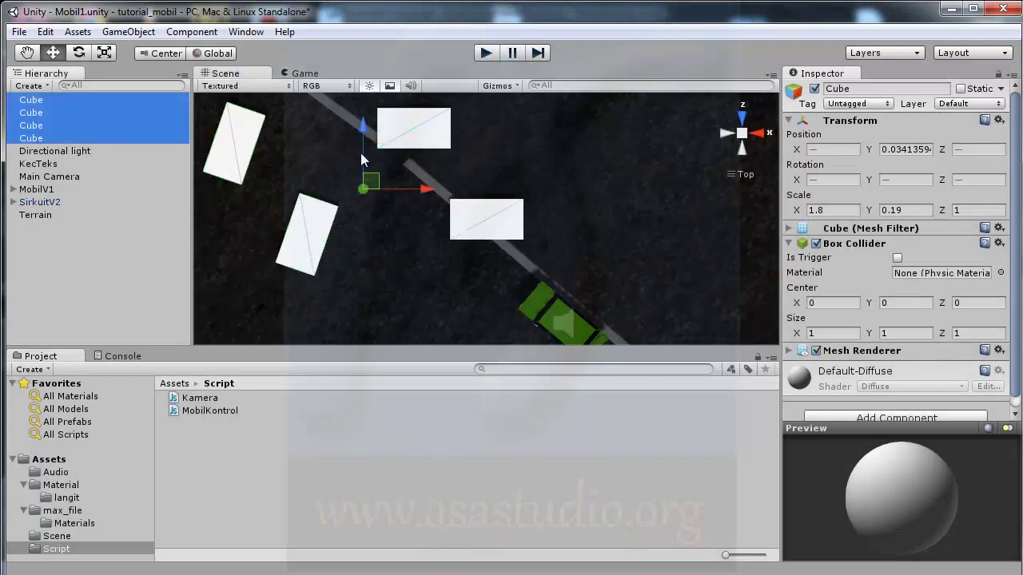
pyautogui.click(756, 133)
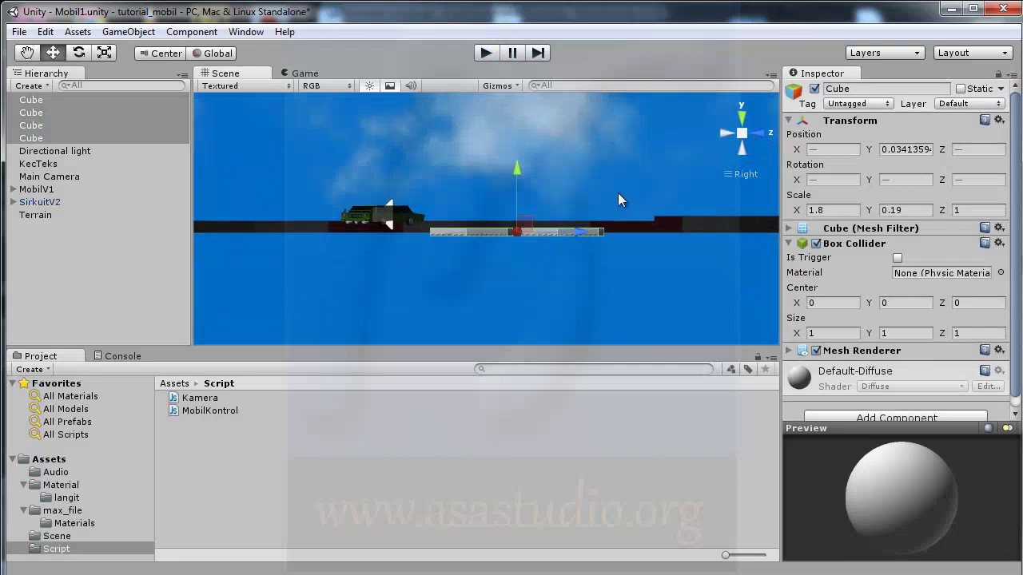
pyautogui.scroll(2, 624, 193)
pyautogui.scroll(2, 623, 193)
pyautogui.scroll(2, 629, 193)
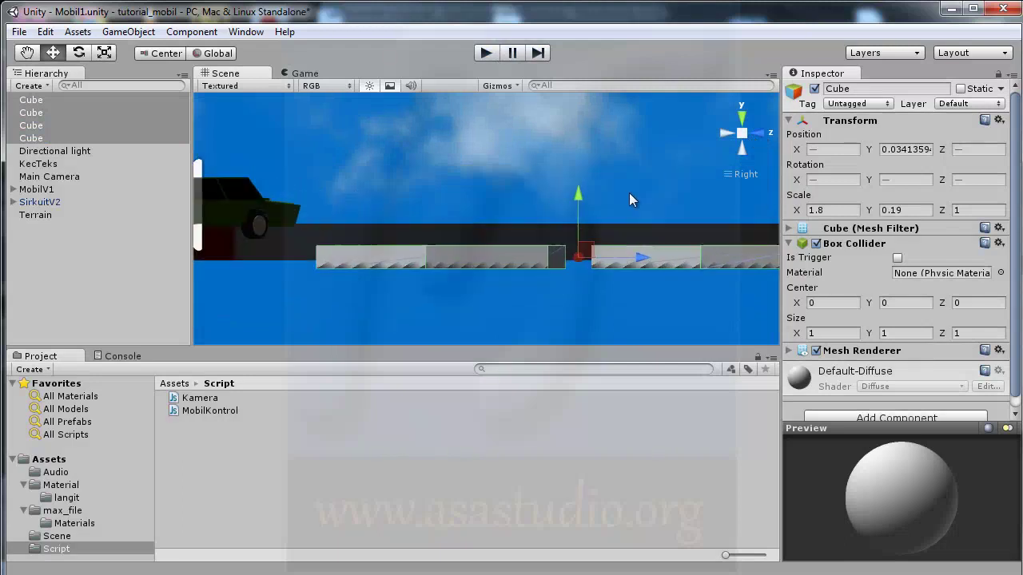
pyautogui.moveTo(579, 191); pyautogui.dragTo(578, 199)
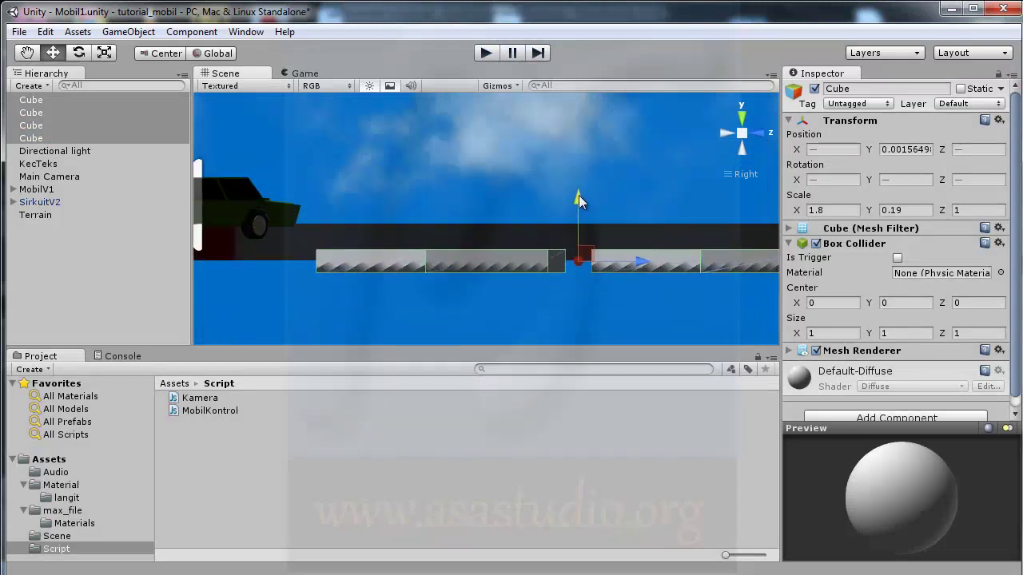
# Step: Run another test drive forward over the slabs, then stop it
pyautogui.click(484, 56)
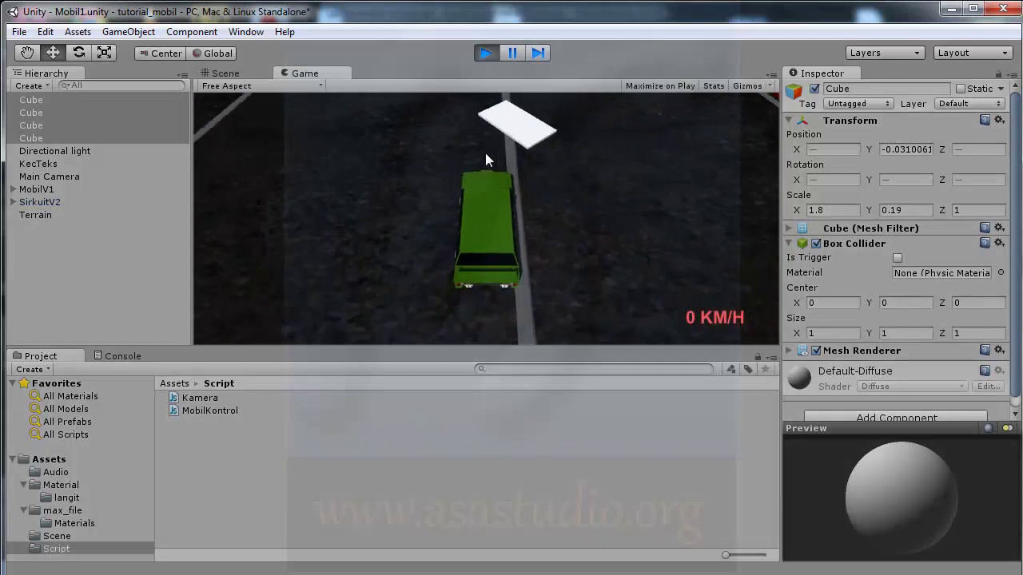
pyautogui.press('Up')
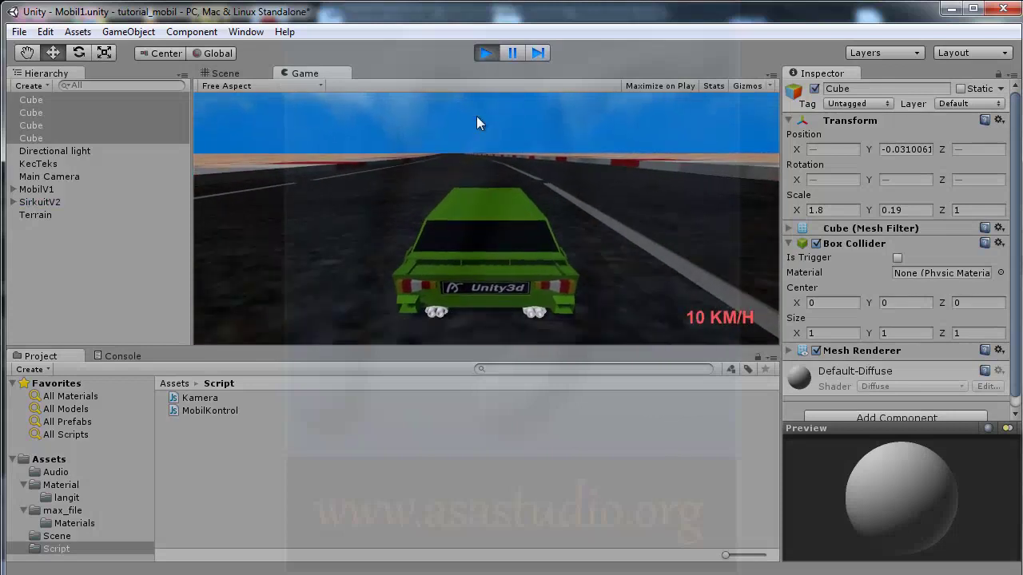
pyautogui.click(486, 53)
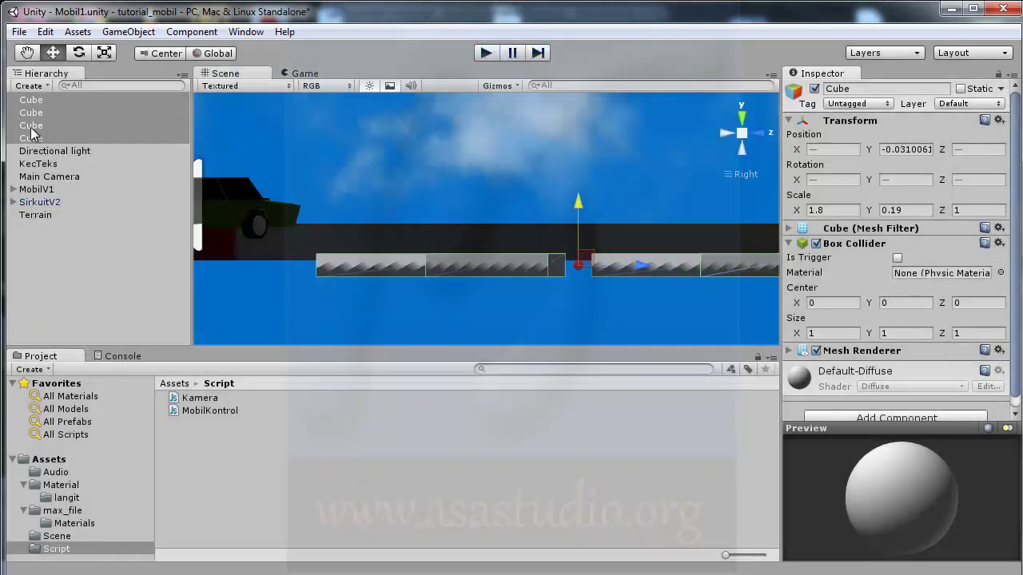
# Step: Turn off MobilV1's Mesh Renderer so only the wheels show, and start play mode
pyautogui.click(31, 190)
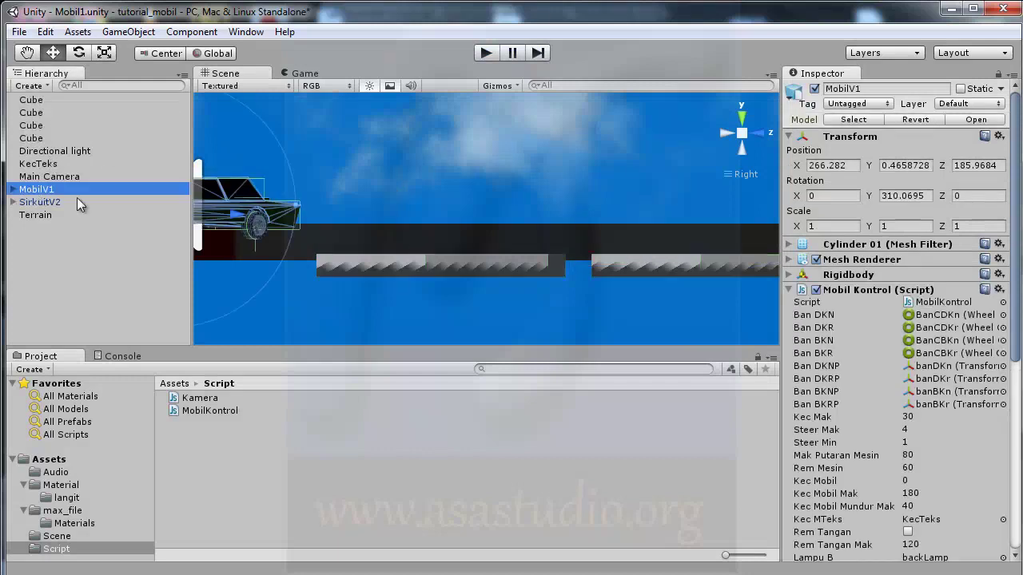
pyautogui.click(816, 260)
pyautogui.click(484, 58)
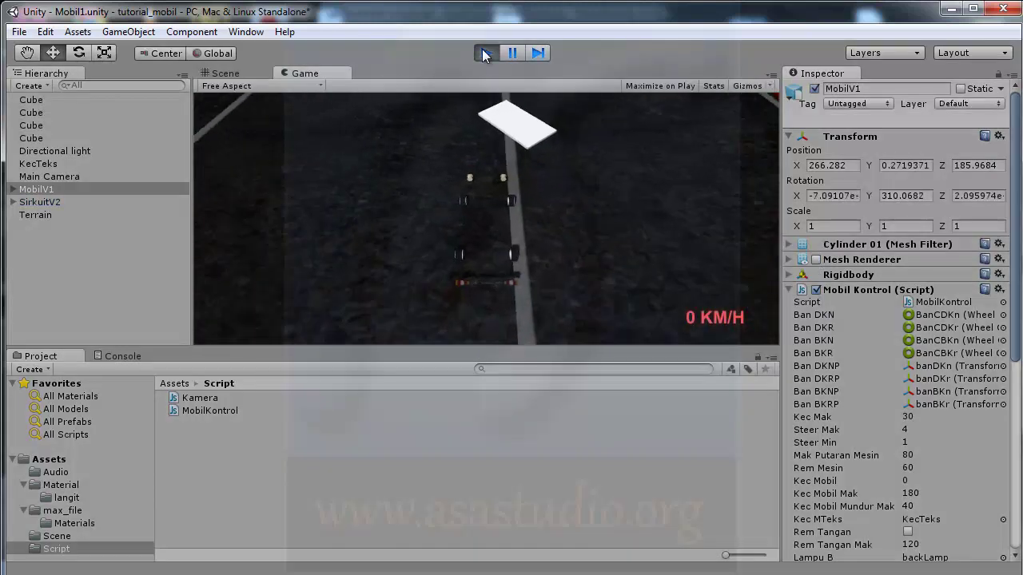
# Step: Drive the wheels-only car forward, steering and reversing up to -19 KM/H, then stop play
pyautogui.press('Up')
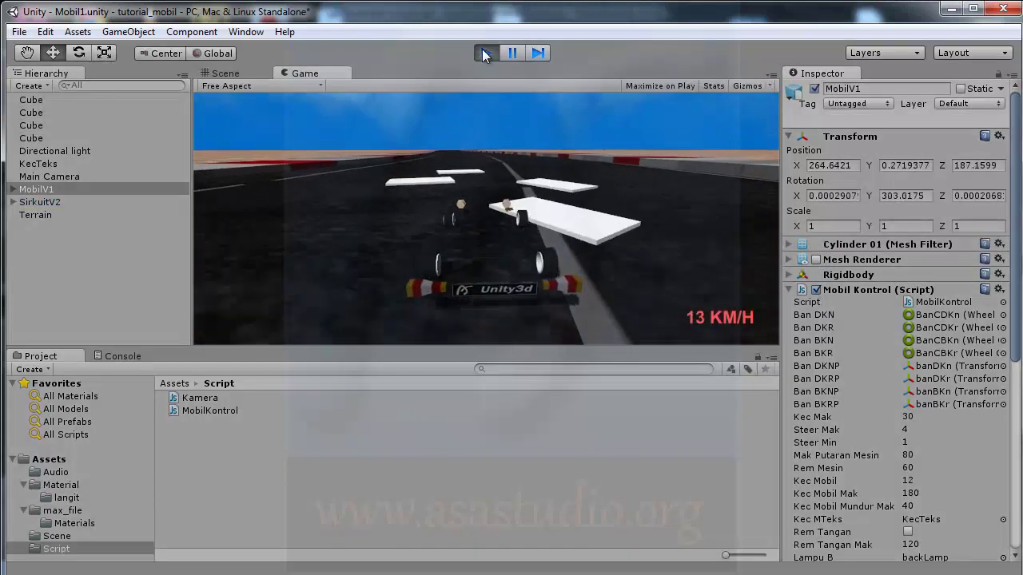
pyautogui.press('Left')
pyautogui.press('Right')
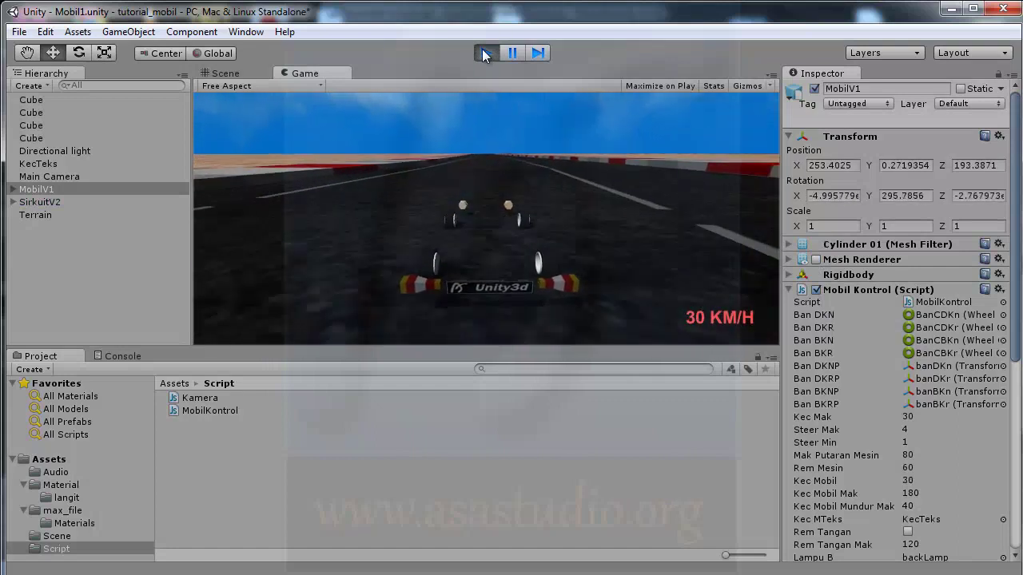
pyautogui.press('Down')
pyautogui.press('Right')
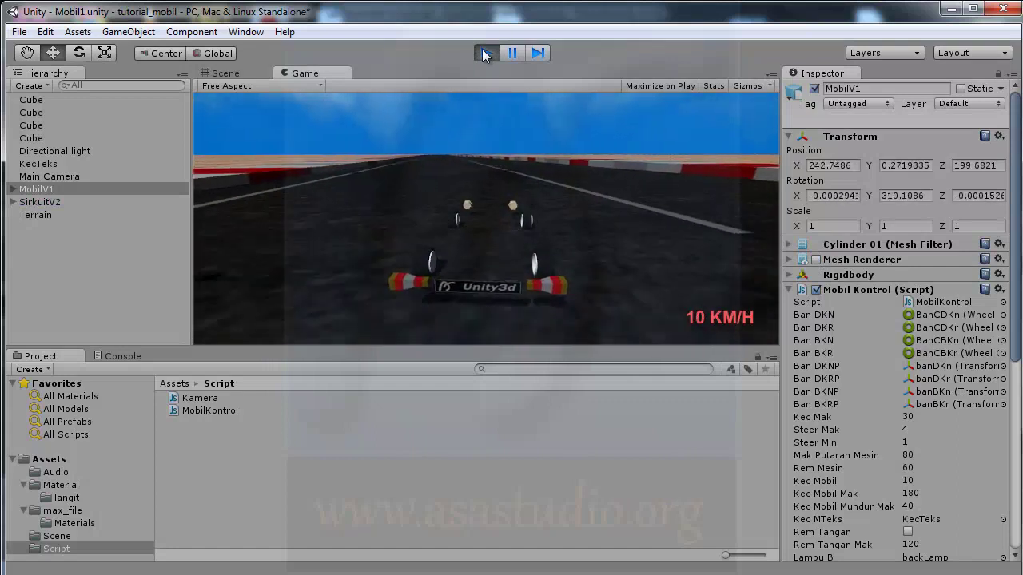
pyautogui.press('Down')
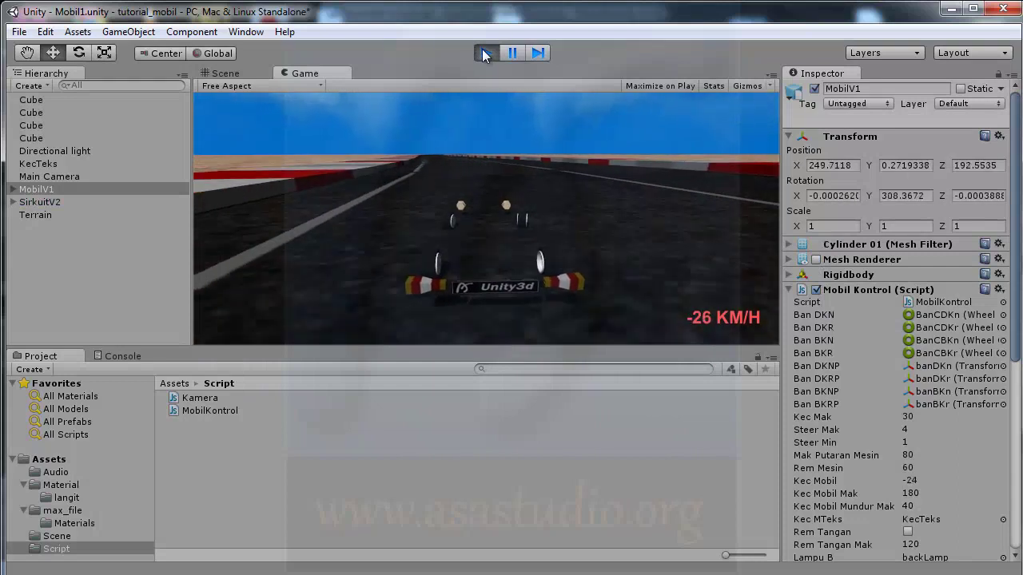
pyautogui.press('Up')
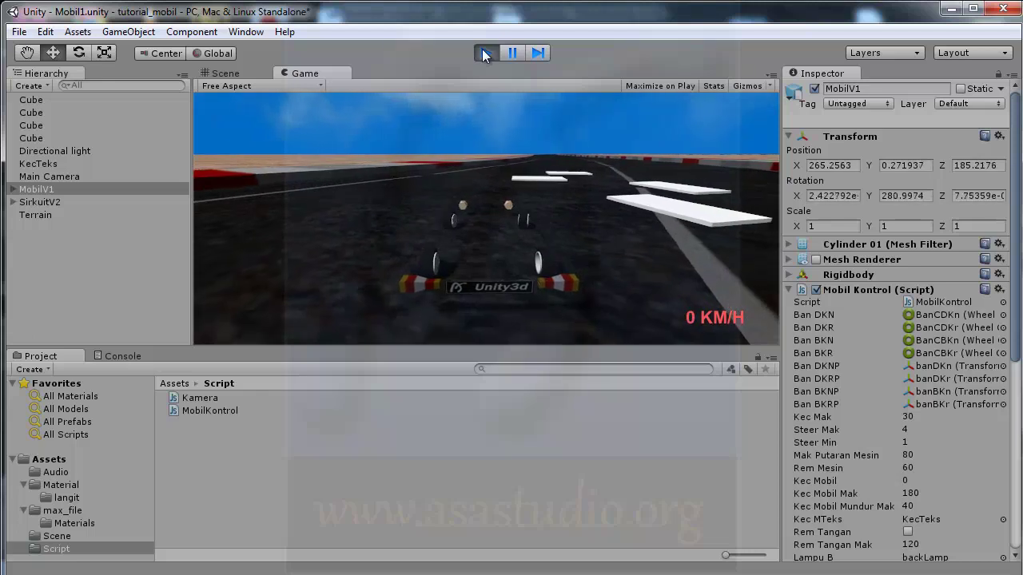
pyautogui.press('Up')
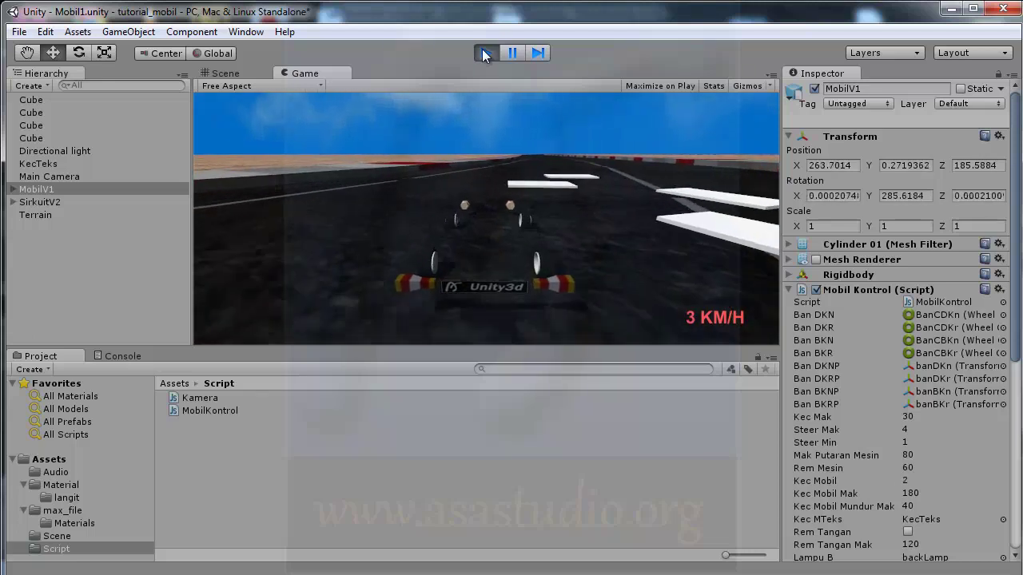
pyautogui.press('Right')
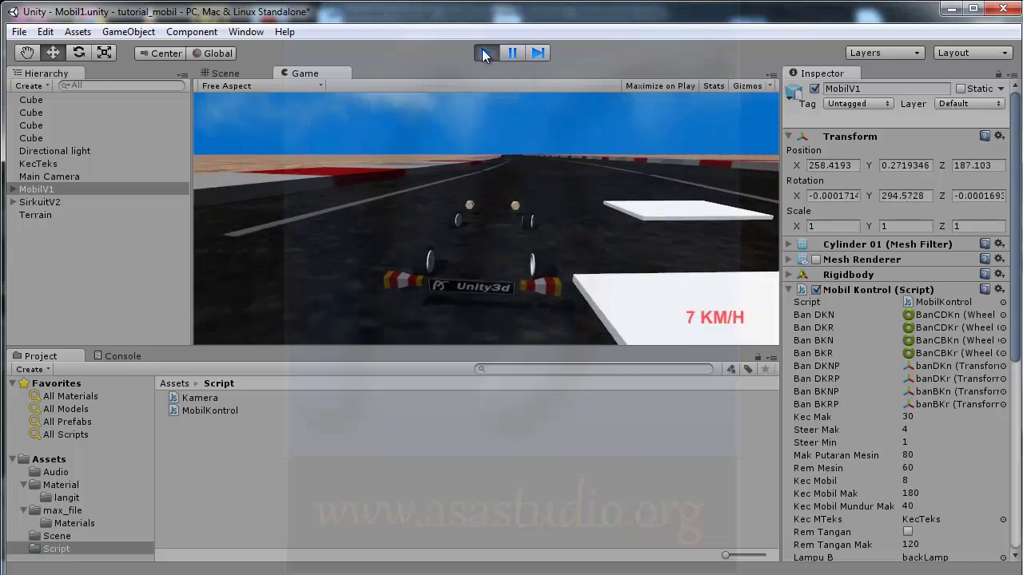
pyautogui.press('Down')
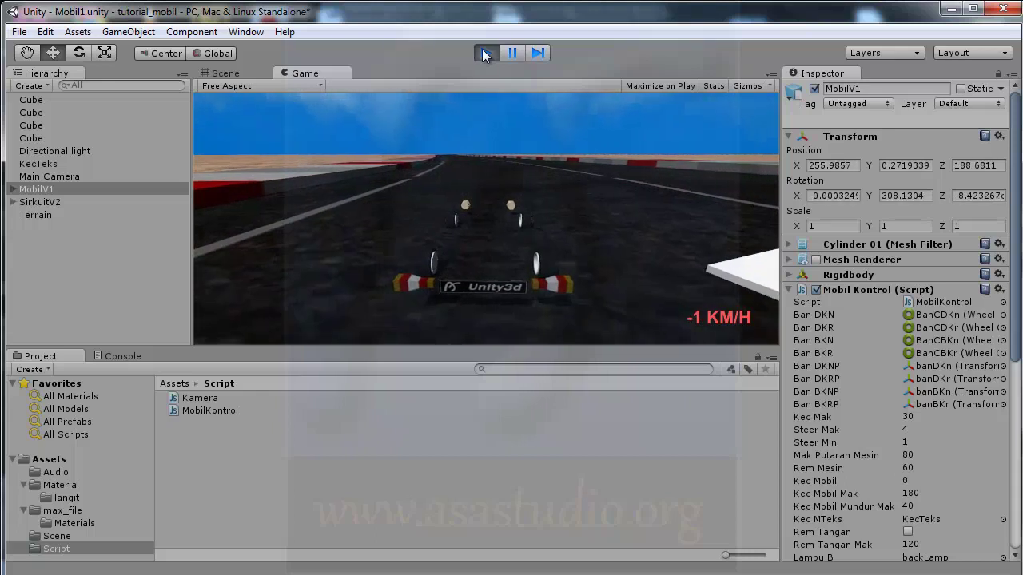
pyautogui.press('Down')
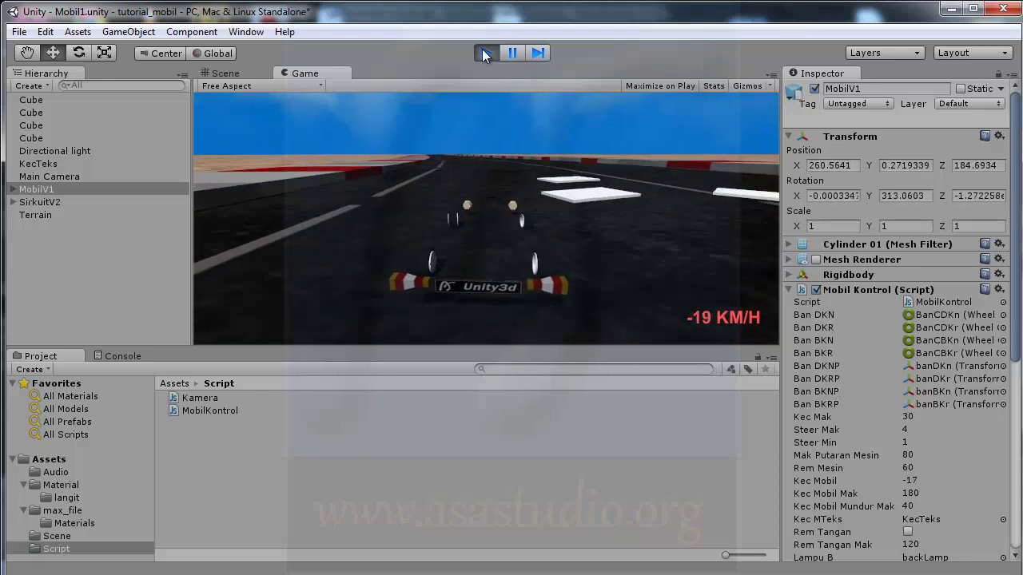
pyautogui.press('Up')
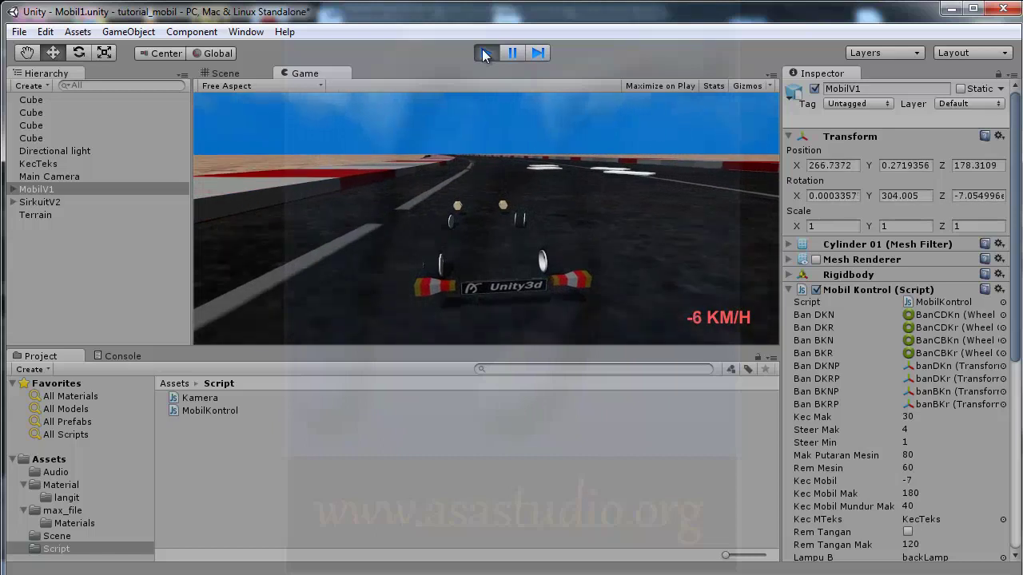
pyautogui.press('Up')
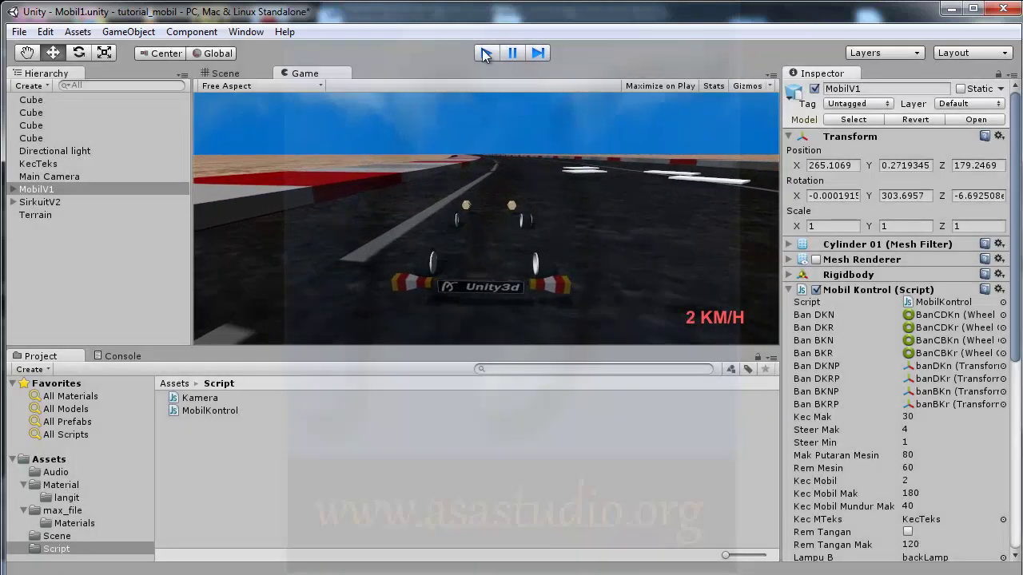
pyautogui.click(483, 50)
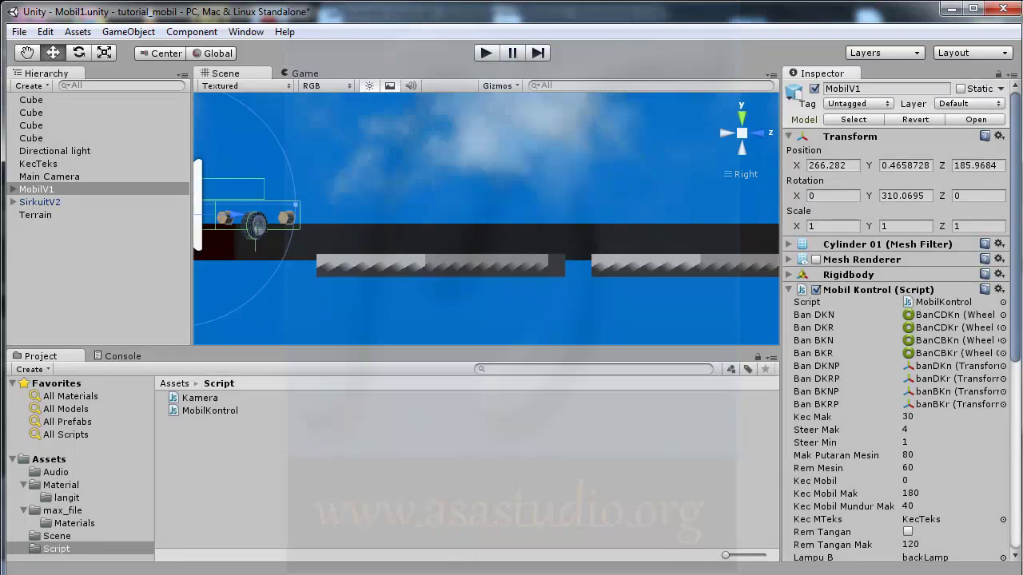
# Step: Switch to MonoDevelop and place the caret after SuaraMesin() in MobilKontrol.js's Update()
pyautogui.hotkey('alt', 'Tab')
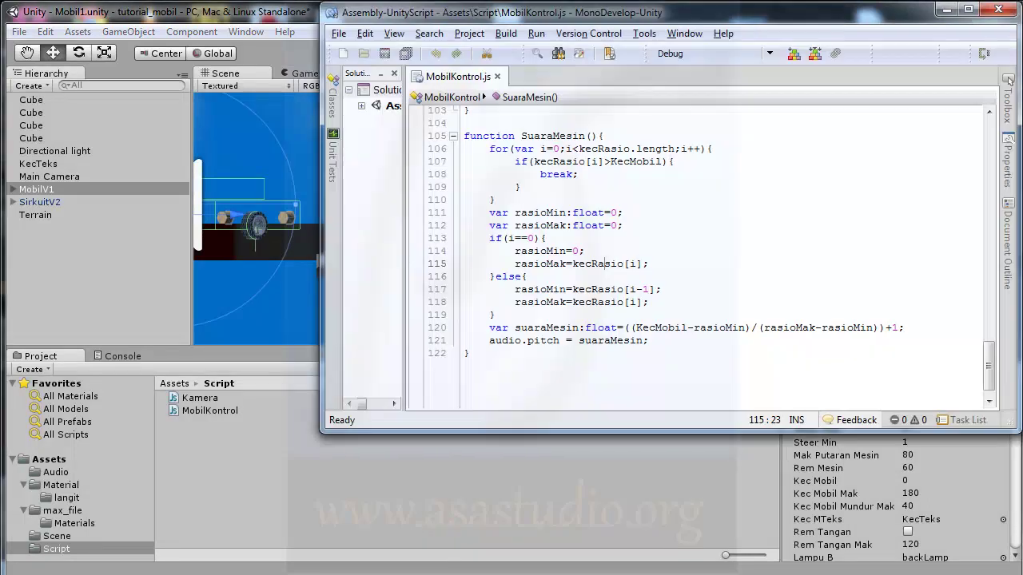
pyautogui.click(484, 376)
pyautogui.scroll(5, 487, 372)
pyautogui.scroll(7, 489, 371)
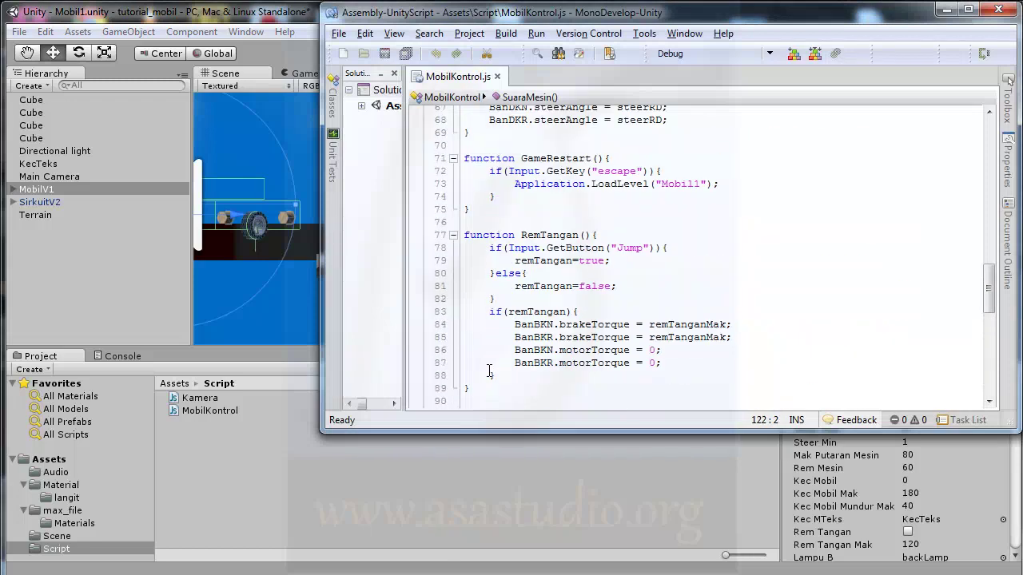
pyautogui.scroll(3, 489, 369)
pyautogui.scroll(3, 489, 368)
pyautogui.scroll(3, 490, 368)
pyautogui.scroll(1, 492, 366)
pyautogui.scroll(2, 491, 366)
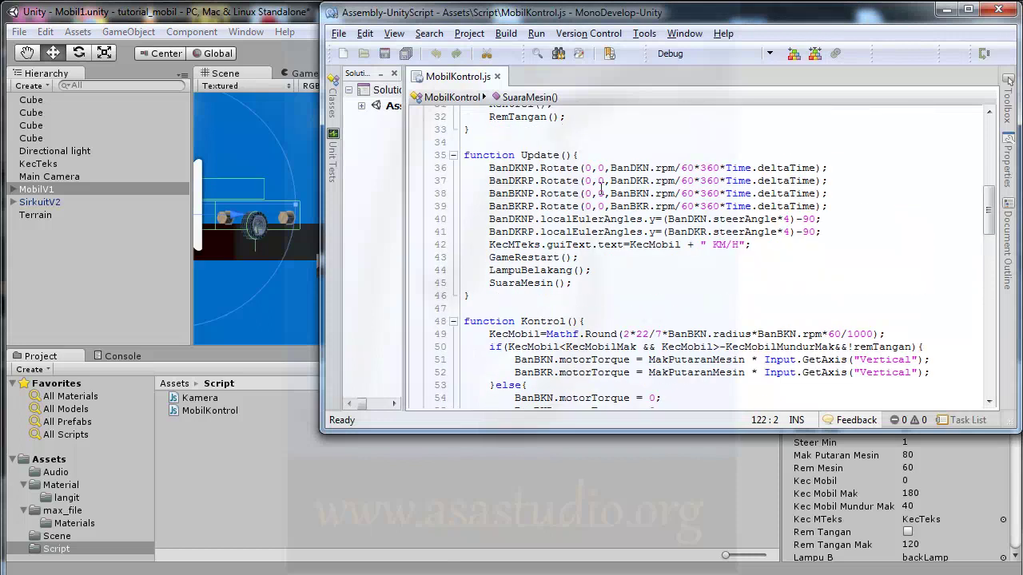
pyautogui.click(583, 285)
# Step: Add a Suspensi(); call after SuaraMesin() in Update() and place the caret after SuaraMesin's closing brace
pyautogui.press('Return')
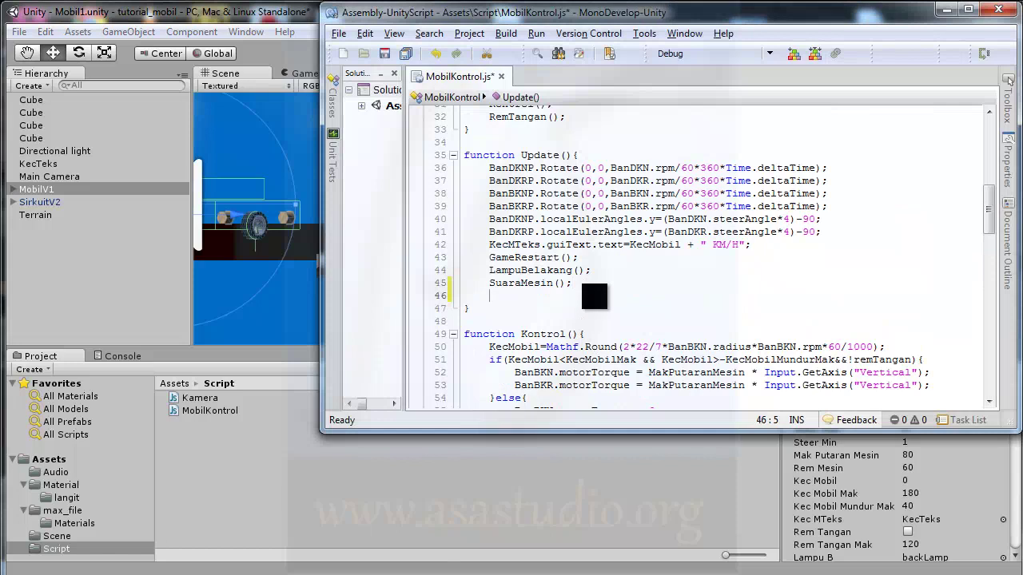
pyautogui.write('Suspens')
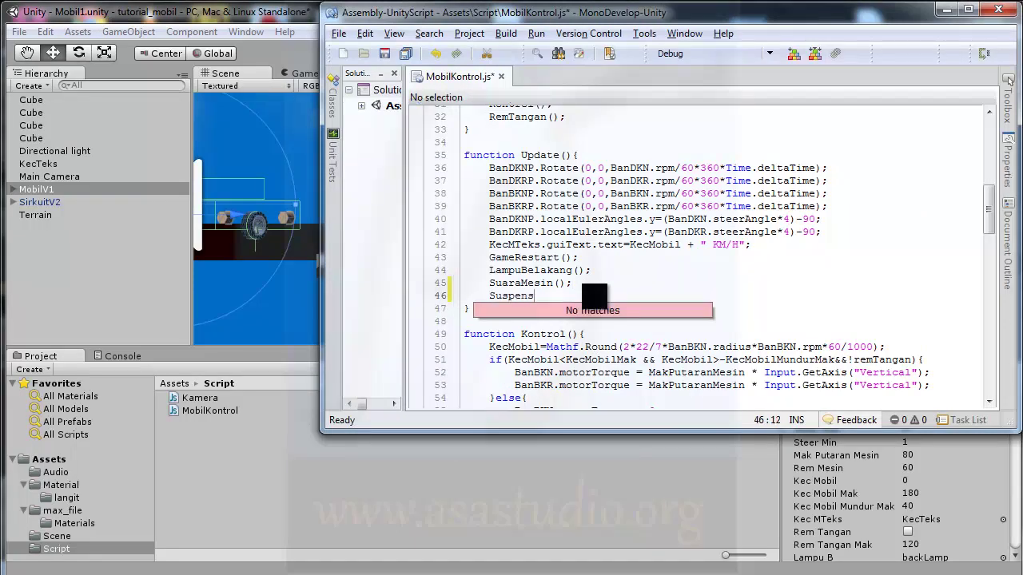
pyautogui.write('i(')
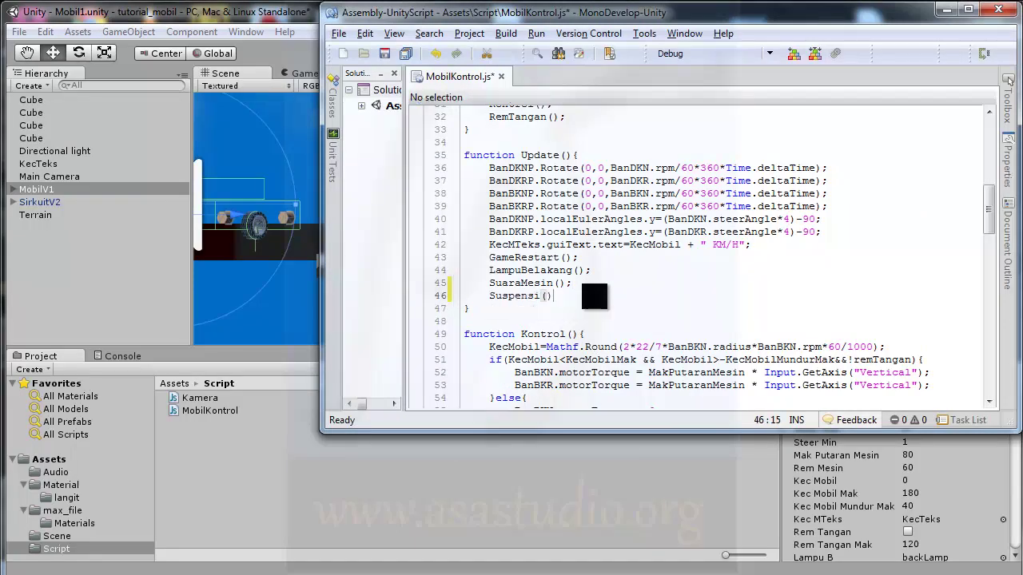
pyautogui.scroll(-8, 585, 287)
pyautogui.scroll(-8, 585, 287)
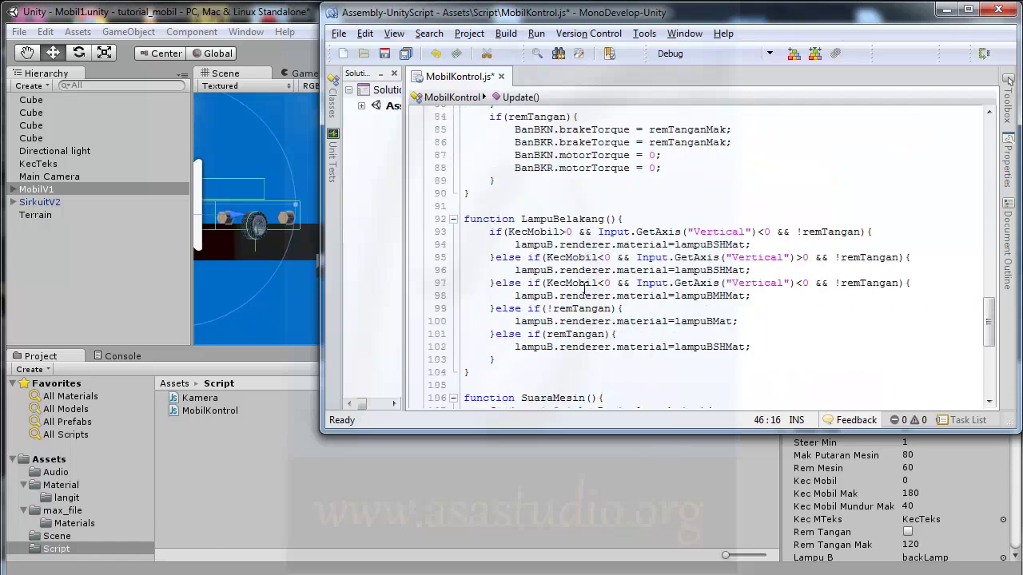
pyautogui.scroll(-8, 584, 287)
pyautogui.click(478, 340)
# Step: Define function Suspensi() declaring var hit:Raycast; and var banPos:Vector3, fixing the Vecto3 typo
pyautogui.press('Return')
pyautogui.press('Return')
pyautogui.write('functio')
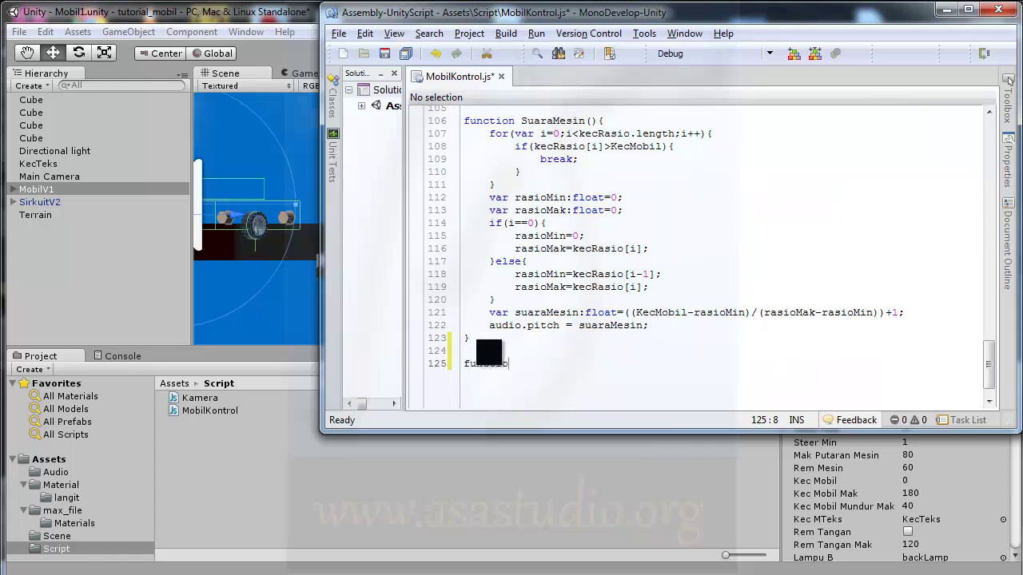
pyautogui.write('n Suspensi')
pyautogui.write('){')
pyautogui.press('Return')
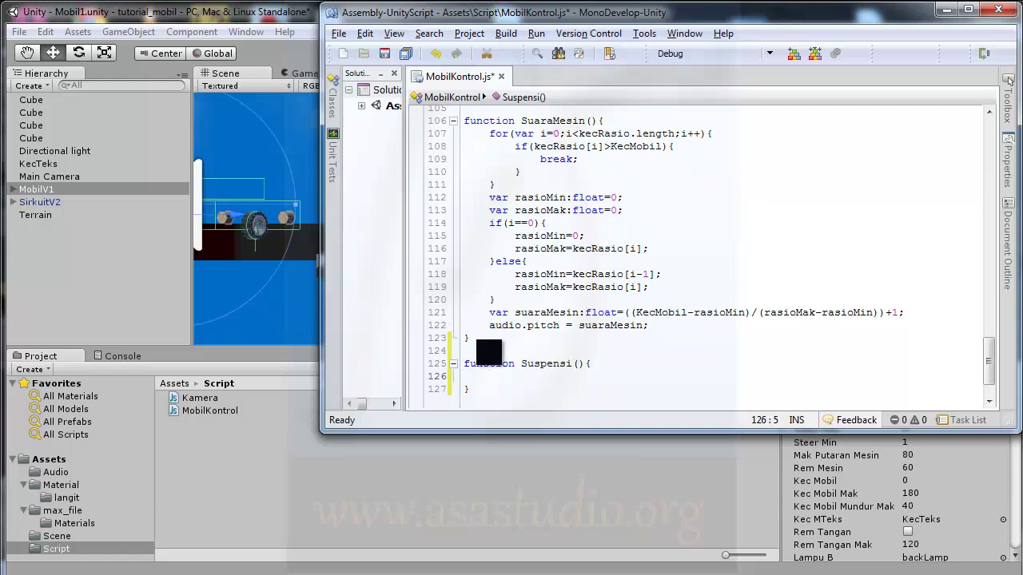
pyautogui.write('var')
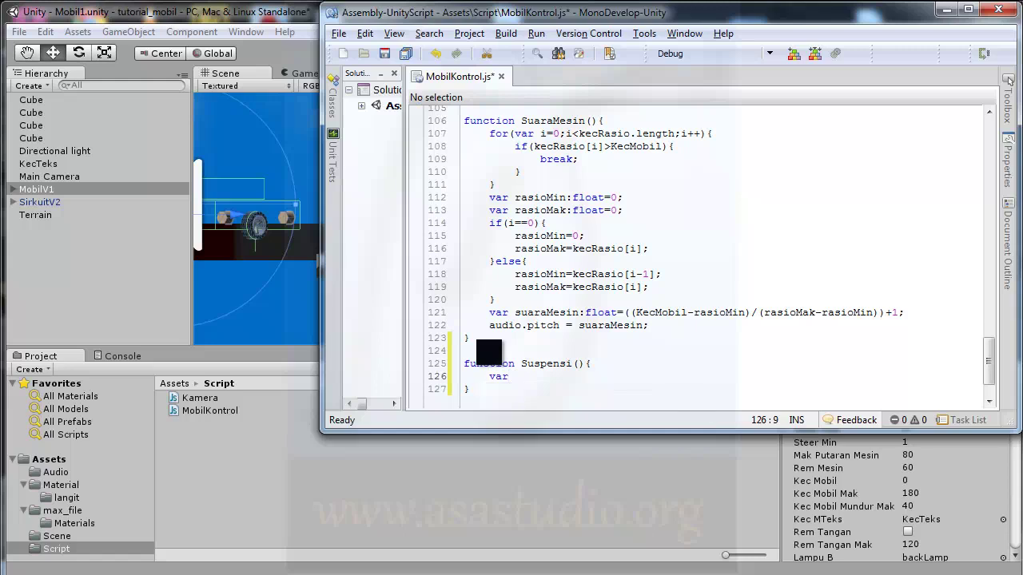
pyautogui.write(' hit:')
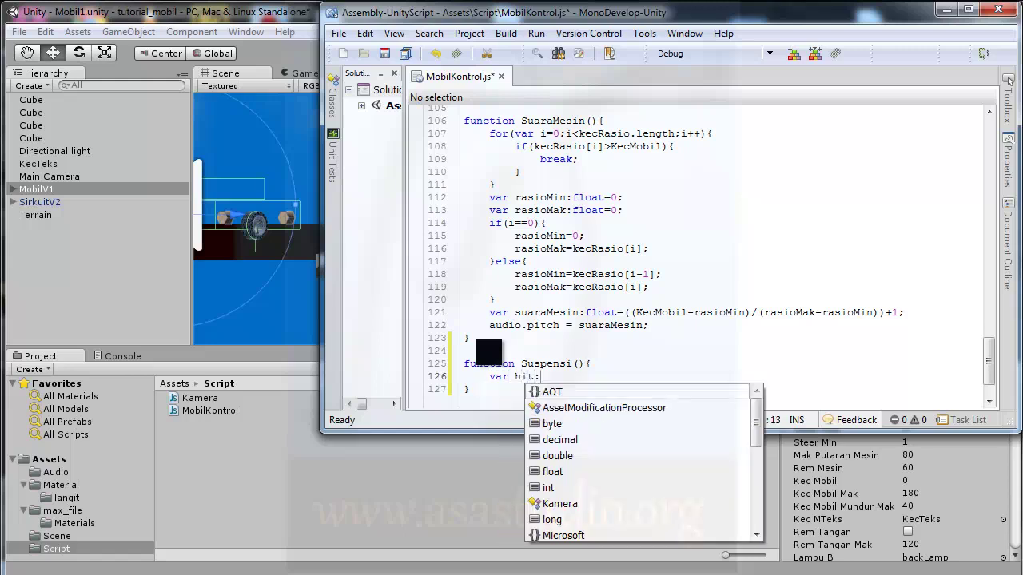
pyautogui.write('Ra')
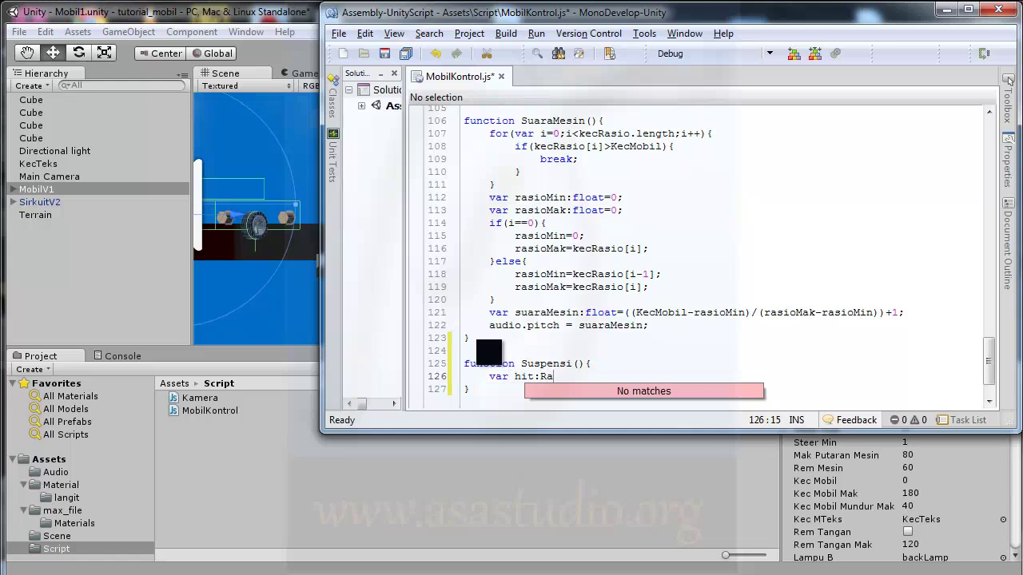
pyautogui.write('yca')
pyautogui.write('st')
pyautogui.write(';')
pyautogui.press('Return')
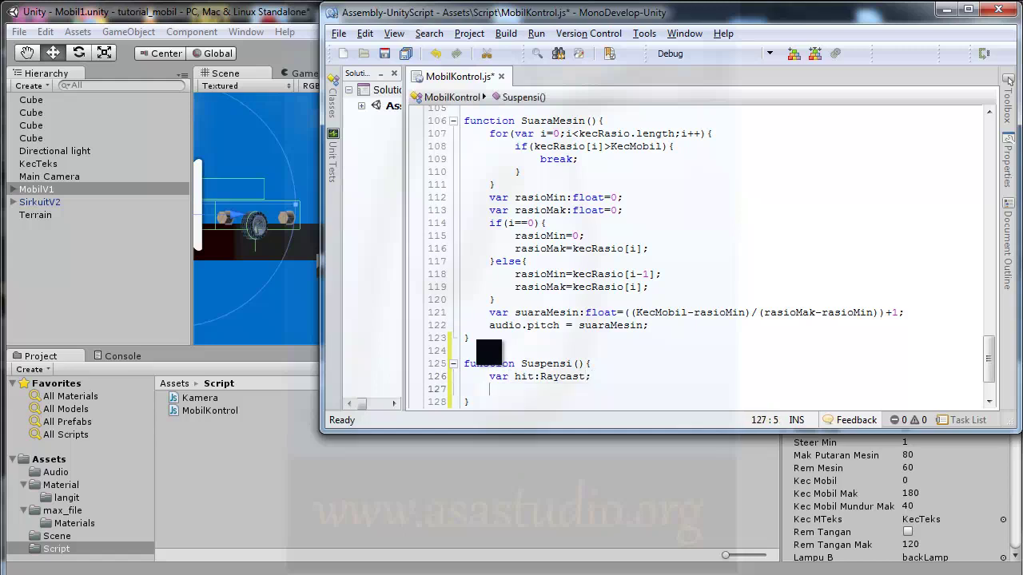
pyautogui.write('var')
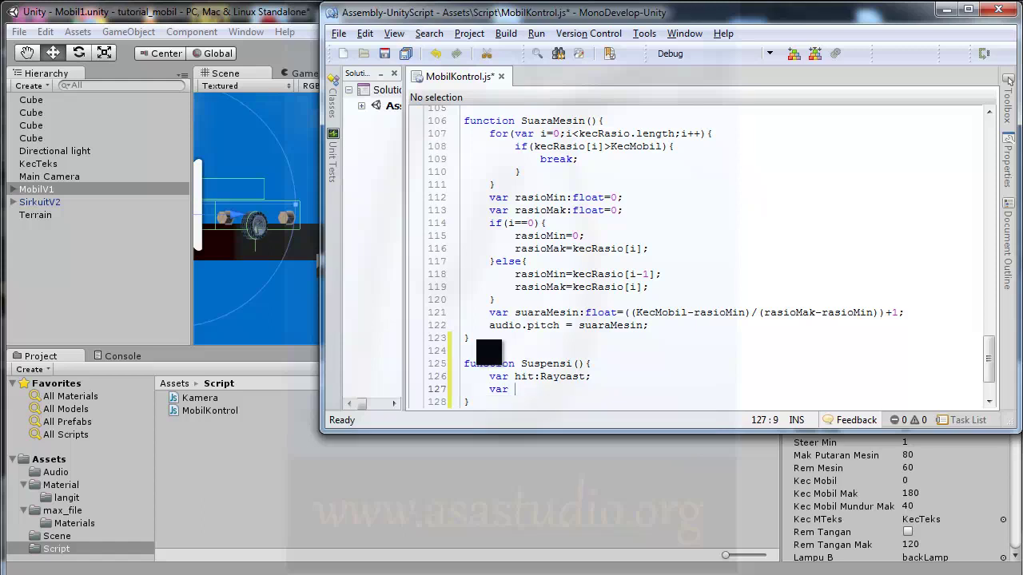
pyautogui.write(' ban')
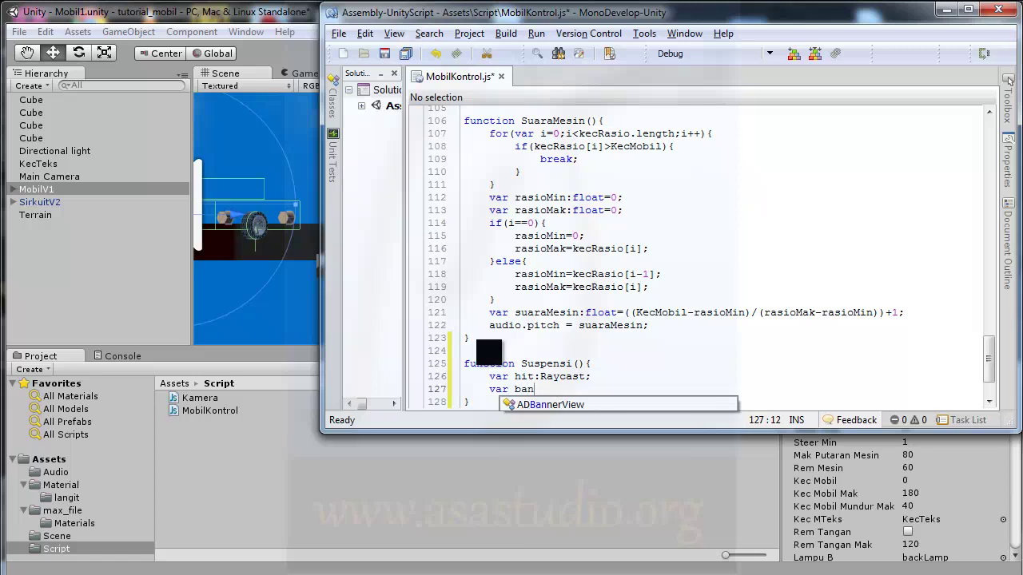
pyautogui.write('Pos')
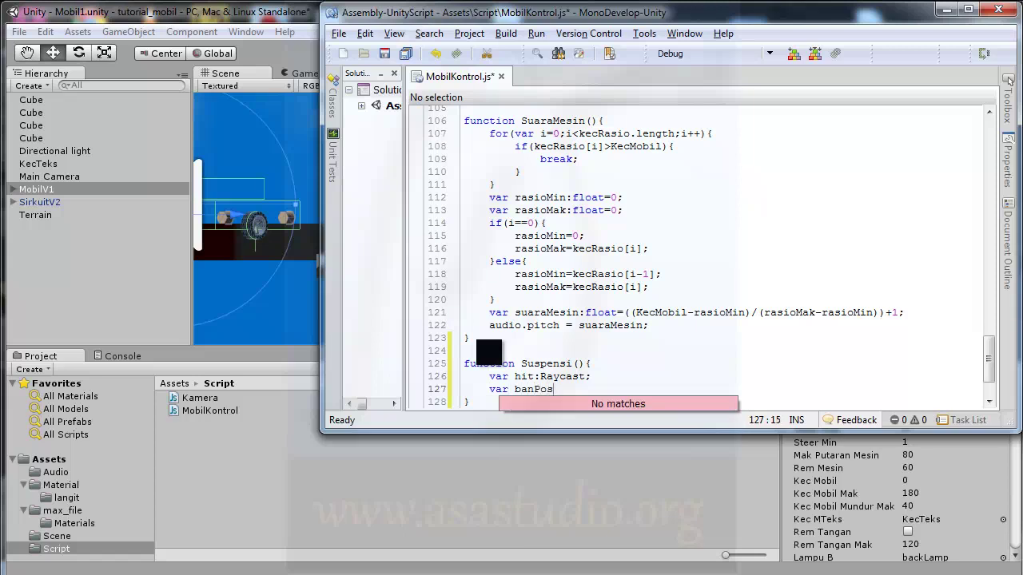
pyautogui.write(':')
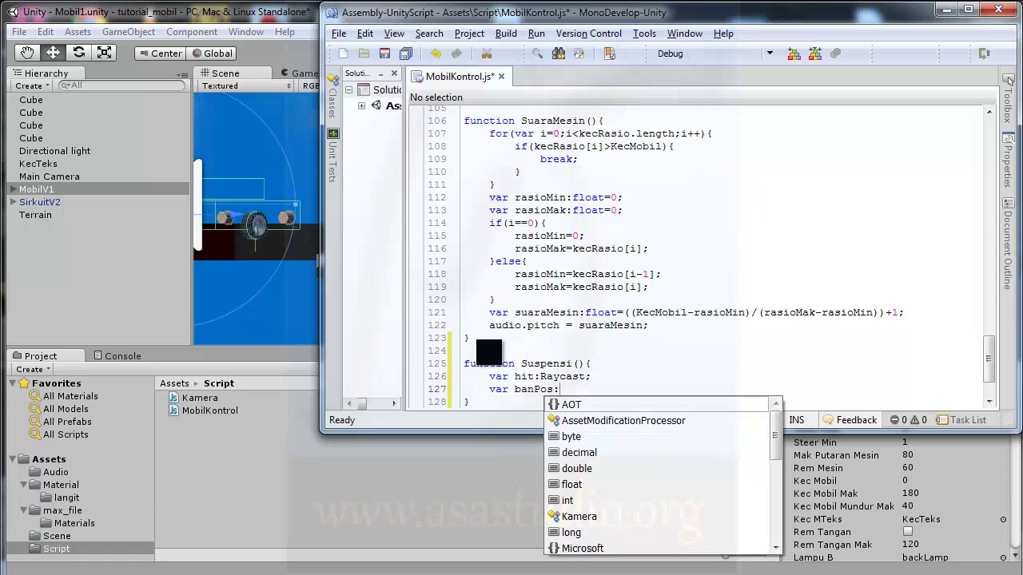
pyautogui.write('Vecto3')
pyautogui.press('Left')
pyautogui.write('r')
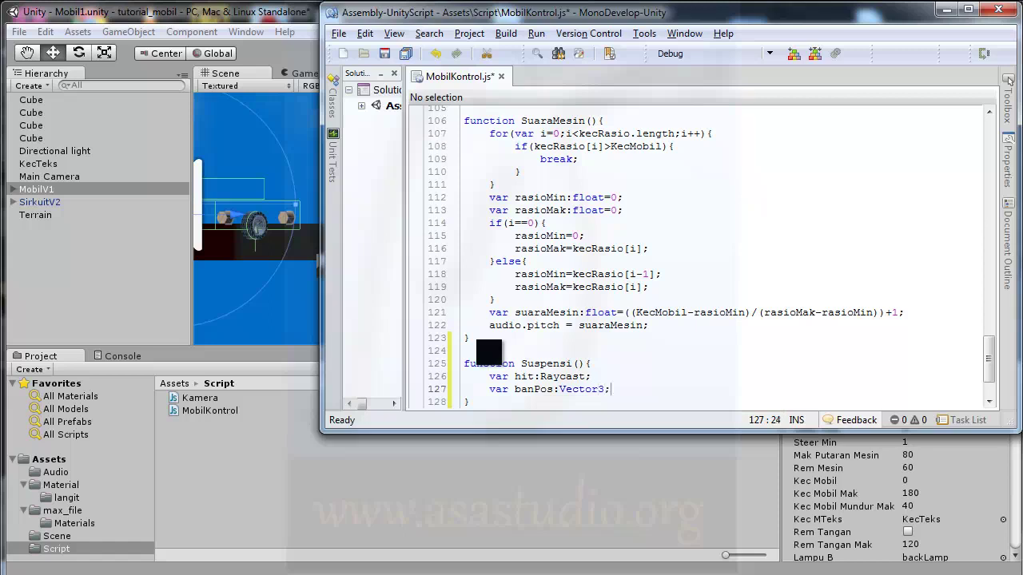
pyautogui.press('Return')
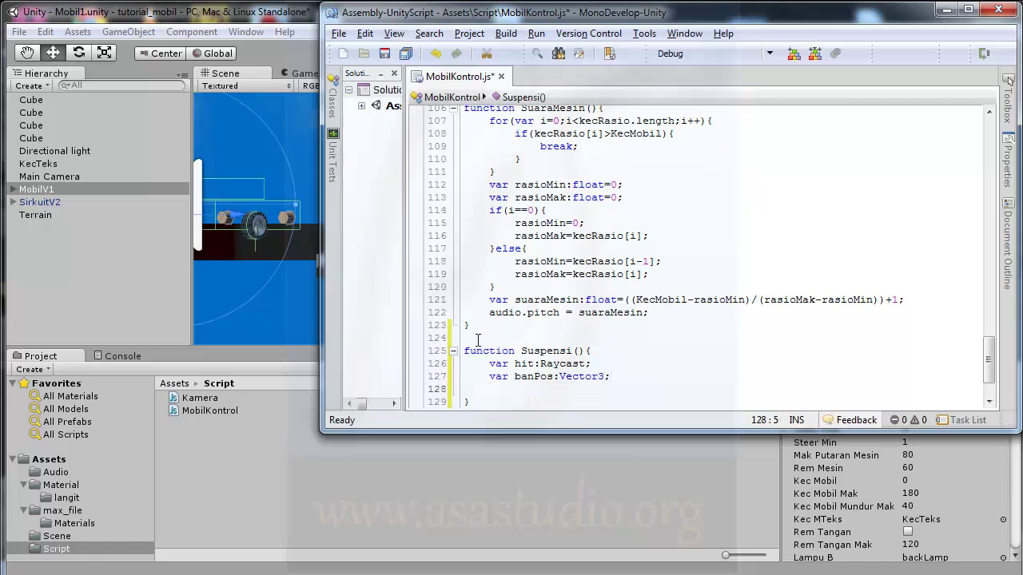
# Step: Add an if(){ } block inside Suspensi() whose condition calls Physics.Raycast()
pyautogui.write('if')
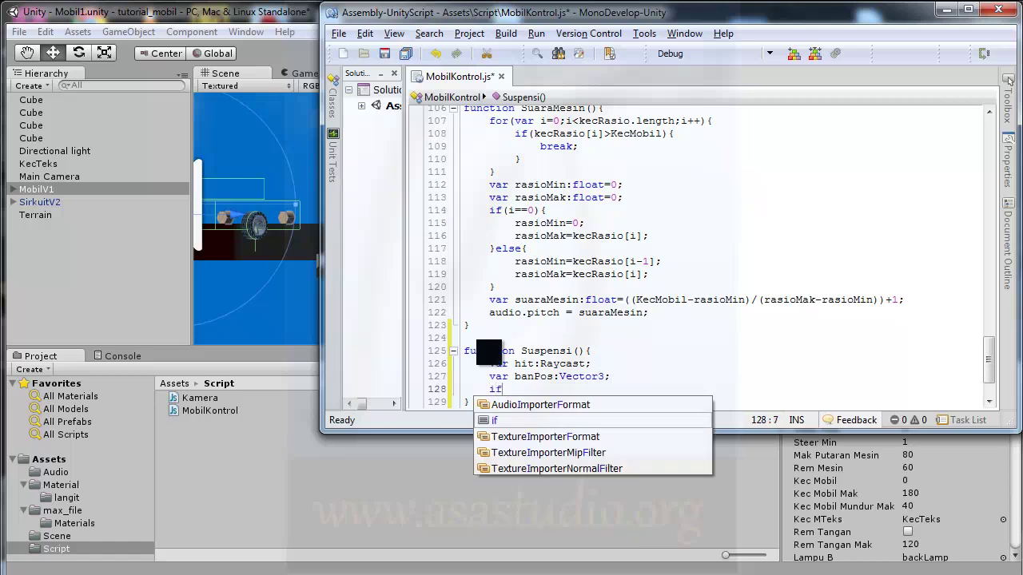
pyautogui.write('()')
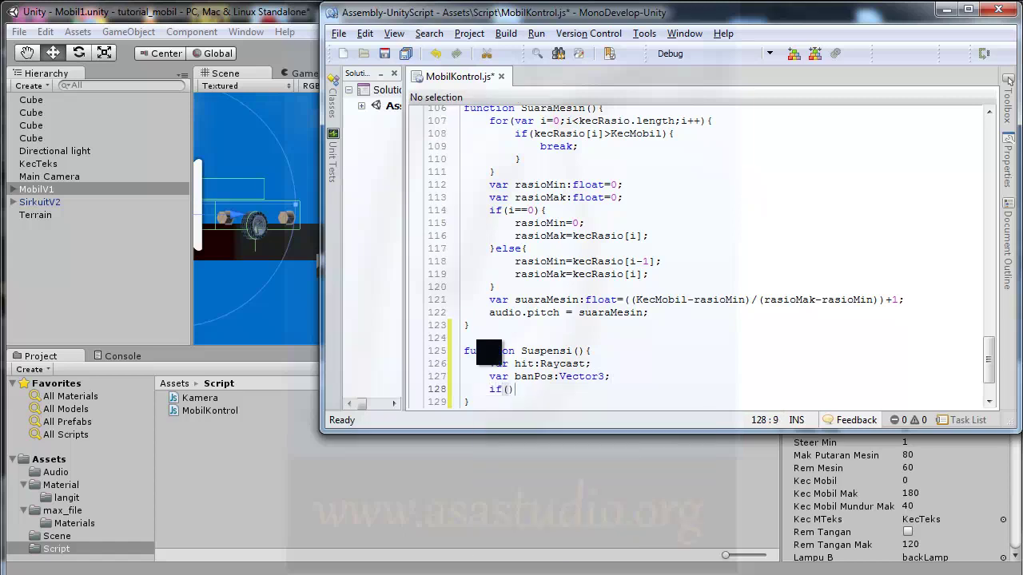
pyautogui.write('{')
pyautogui.press('Return')
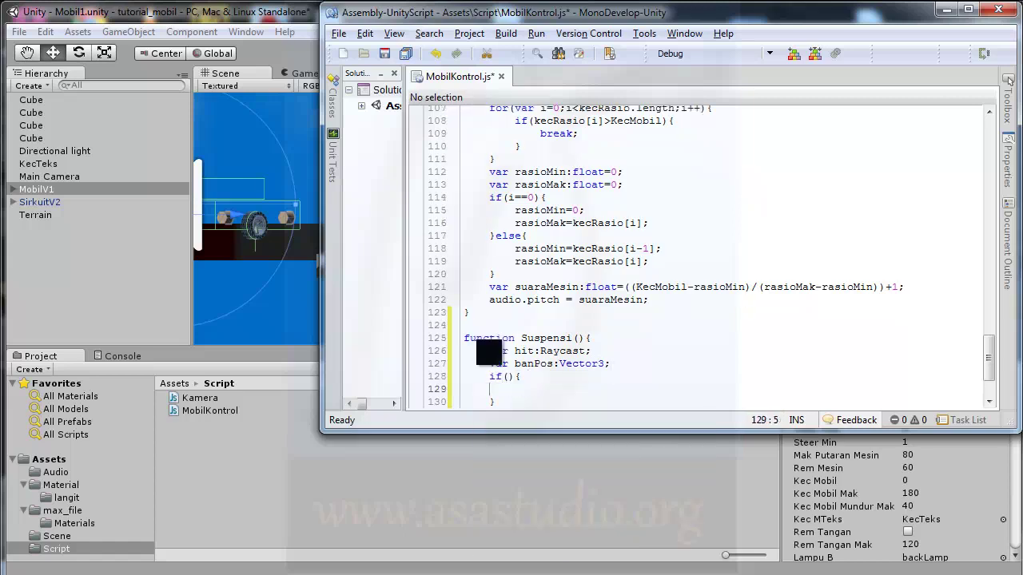
pyautogui.press('Up')
pyautogui.write('P')
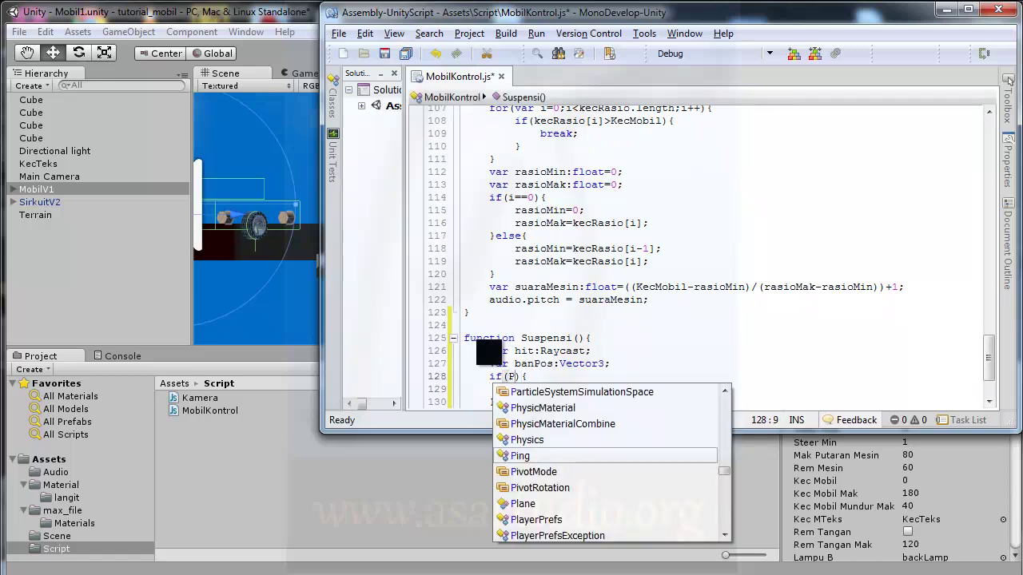
pyautogui.write('hy')
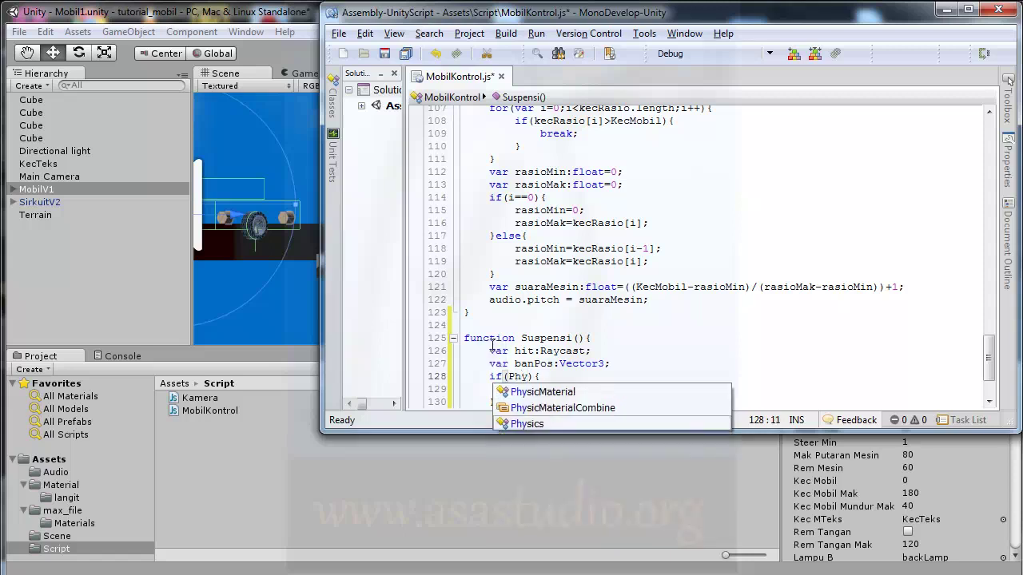
pyautogui.doubleClick(529, 424)
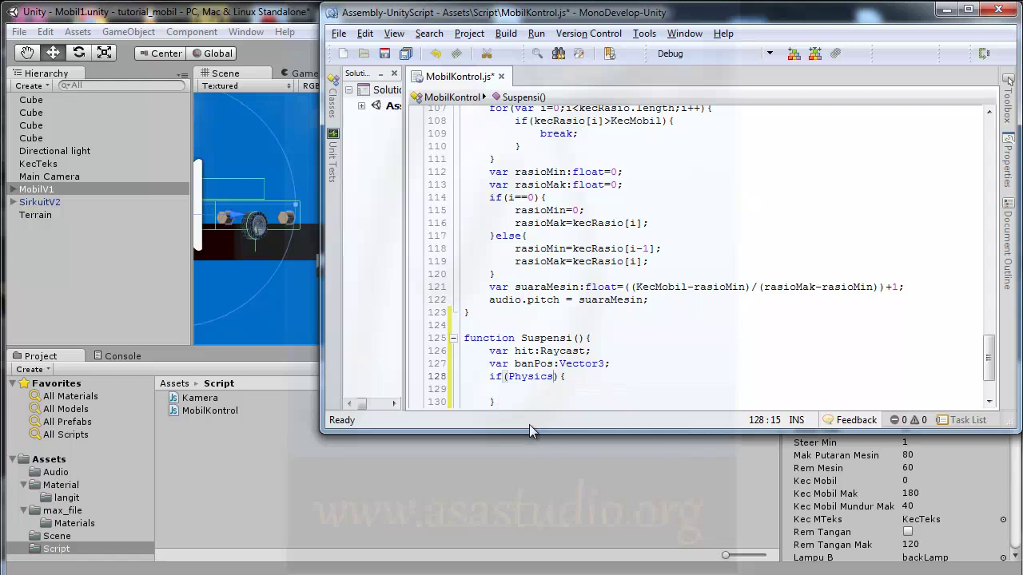
pyautogui.write('.R')
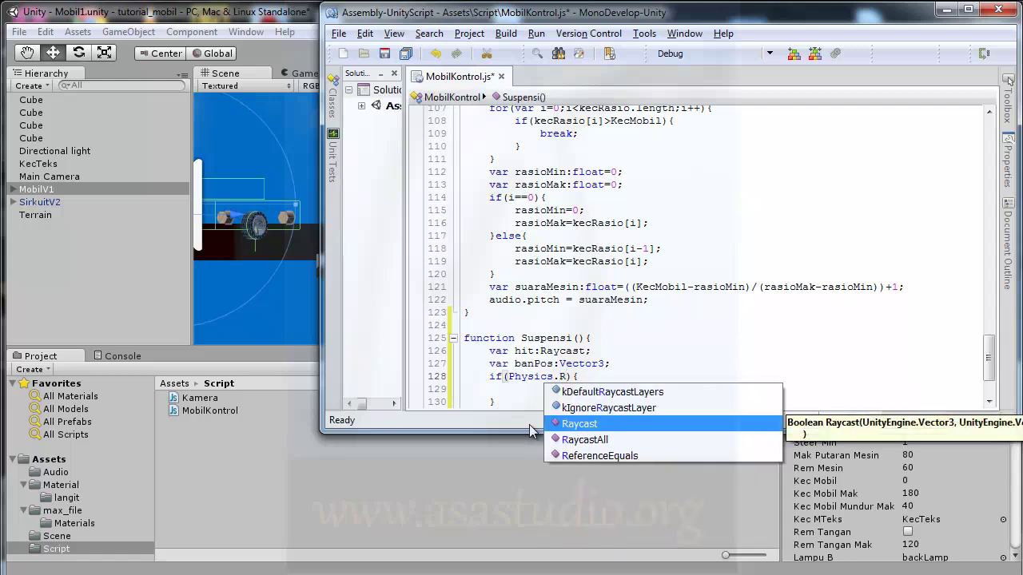
pyautogui.doubleClick(587, 428)
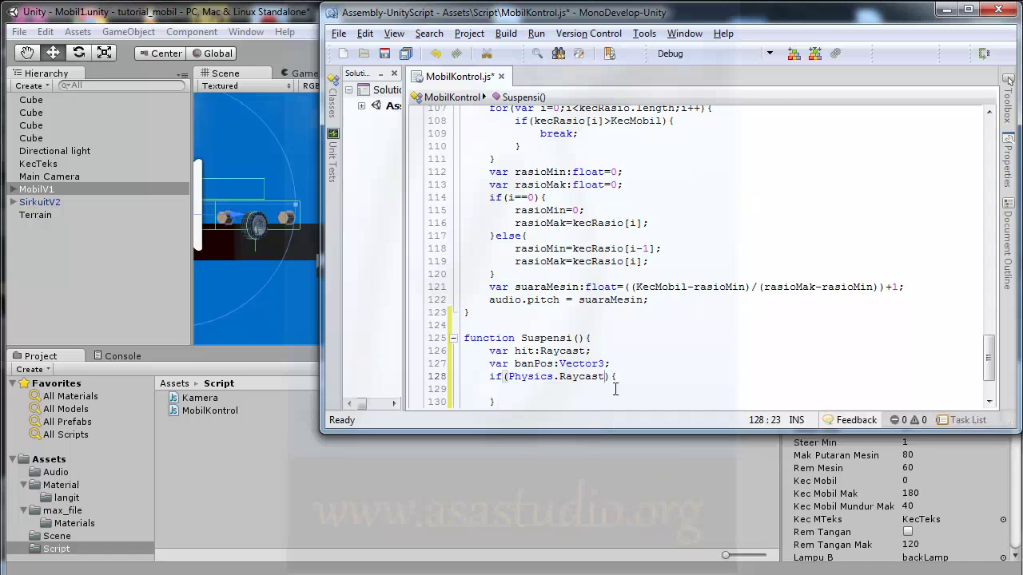
pyautogui.write('()')
pyautogui.press('Left')
# Step: Enter BanDKN.pos as the first Raycast argument, checking the variable names higher up the script
pyautogui.write('Ban')
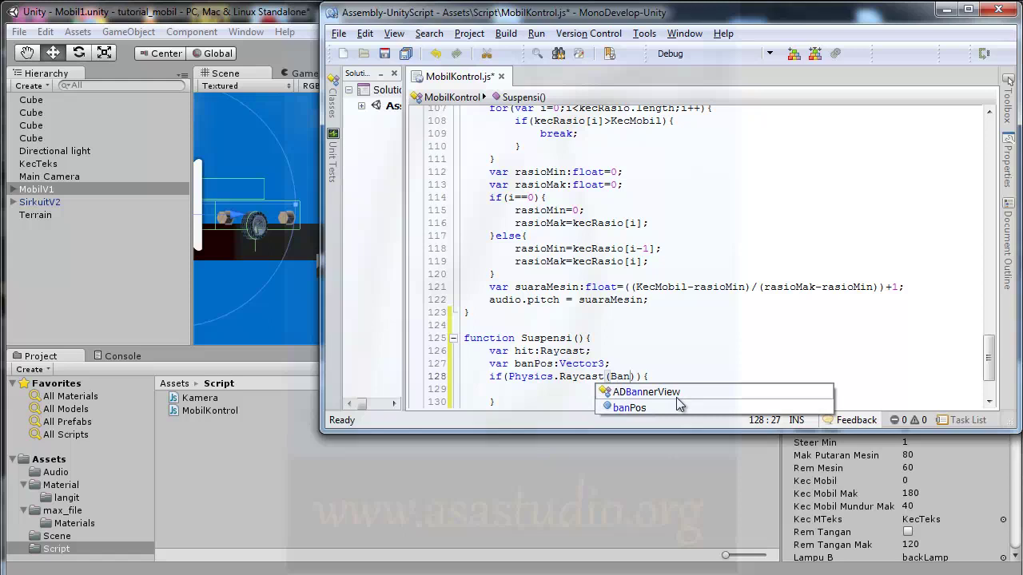
pyautogui.write('DKN')
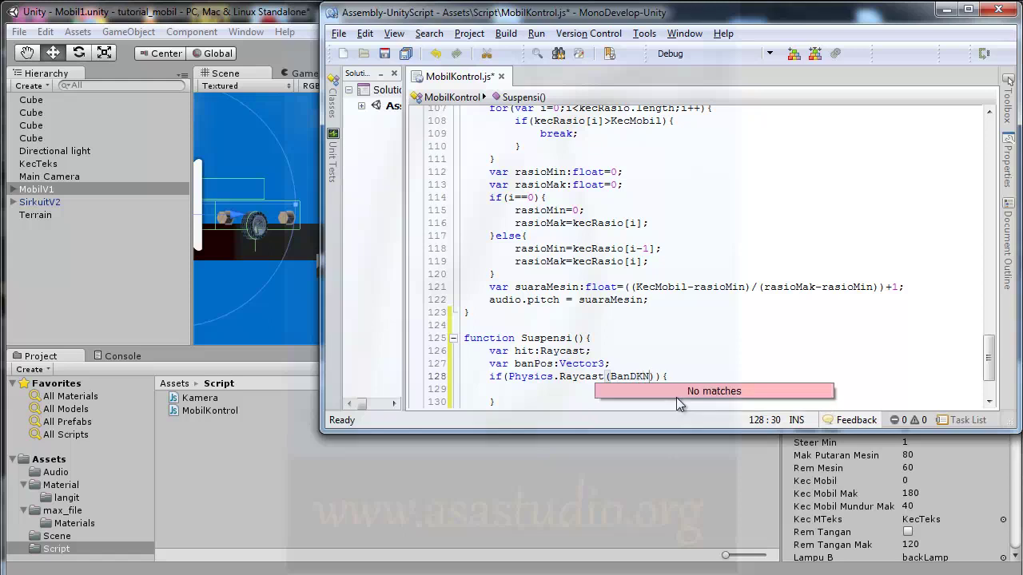
pyautogui.write('.')
pyautogui.write('po')
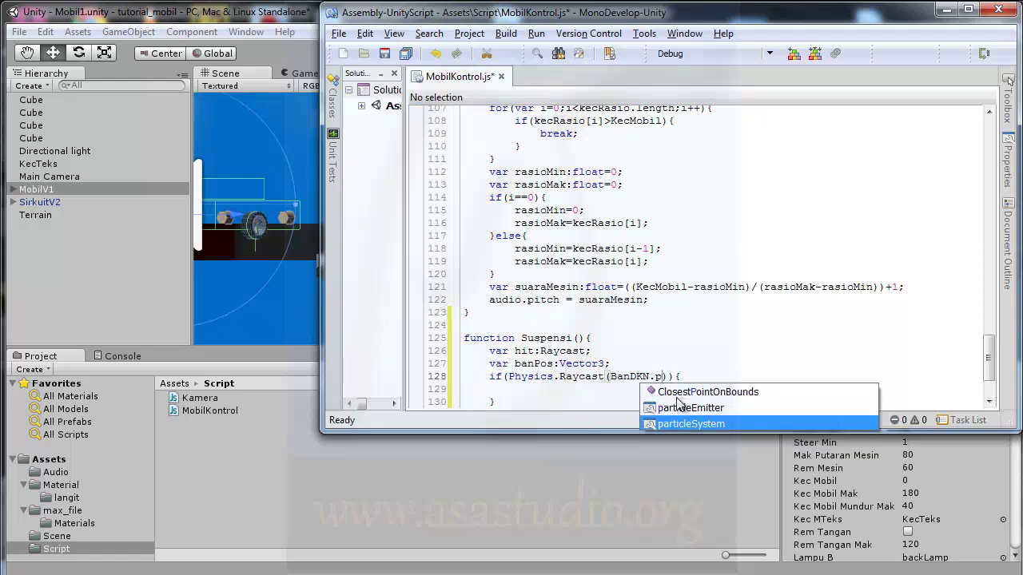
pyautogui.write('s')
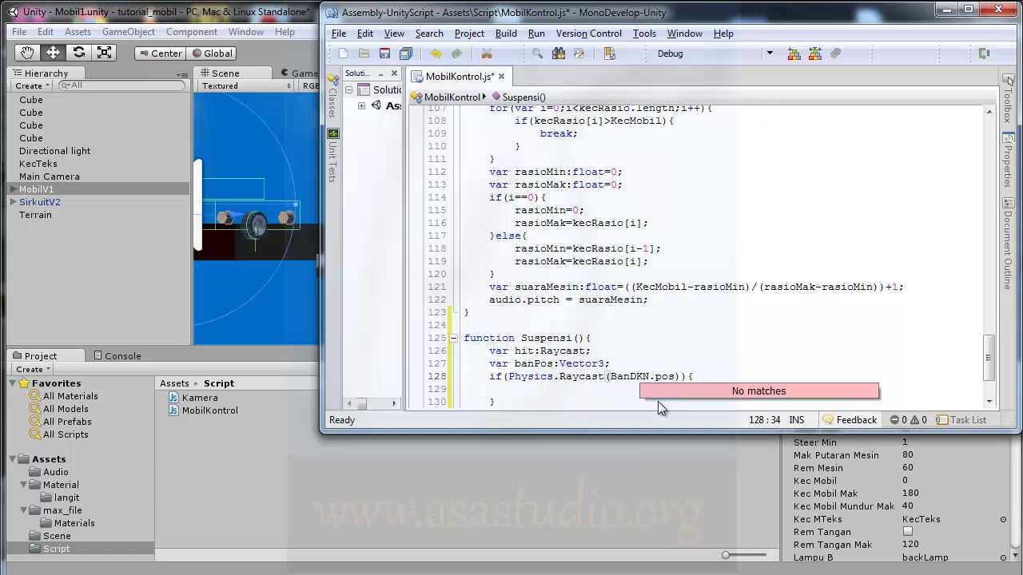
pyautogui.click(674, 364)
pyautogui.scroll(8, 673, 361)
pyautogui.scroll(8, 677, 354)
pyautogui.scroll(5, 680, 350)
pyautogui.scroll(10, 688, 348)
pyautogui.scroll(4, 696, 346)
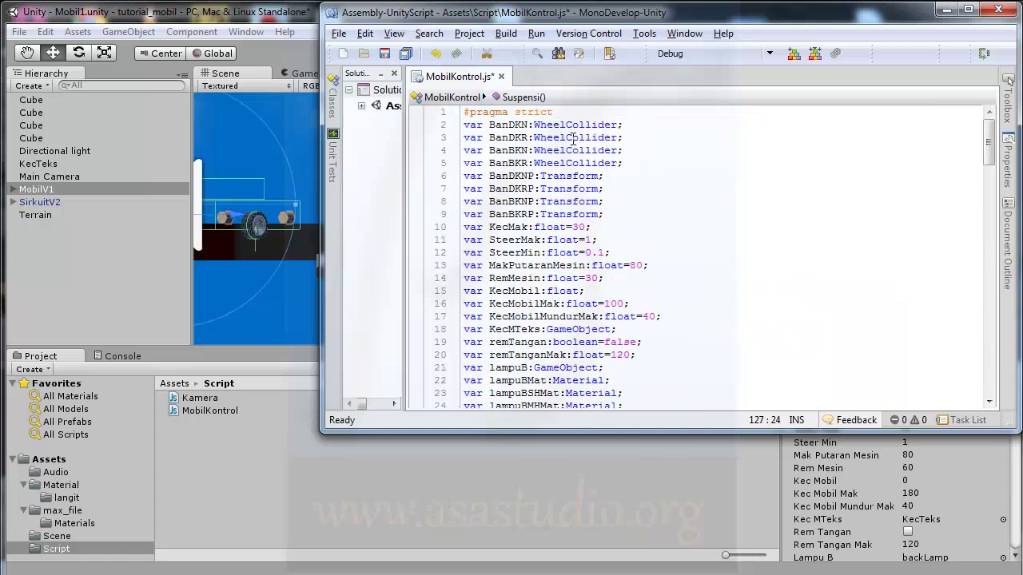
pyautogui.scroll(-8, 573, 138)
pyautogui.scroll(-10, 583, 168)
pyautogui.scroll(-8, 595, 200)
pyautogui.scroll(-10, 603, 223)
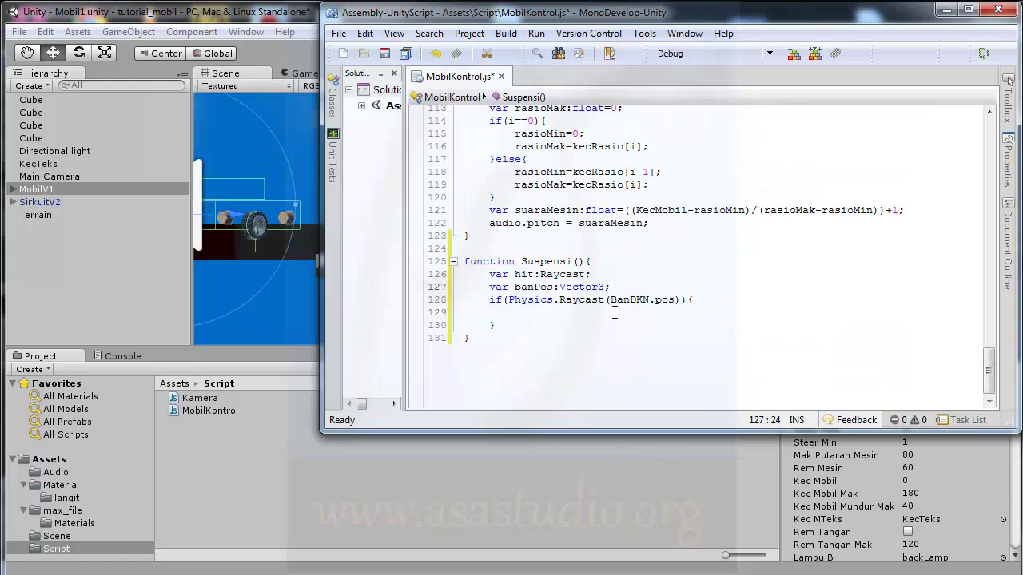
pyautogui.click(651, 300)
# Step: Complete the arguments as BanDKN.position, -BanDKN.transform.up, hit, BanDKN.radius + BanDKN.sus
pyautogui.press('Right')
pyautogui.press('Right')
pyautogui.press('Right')
pyautogui.write('ition')
pyautogui.write(',')
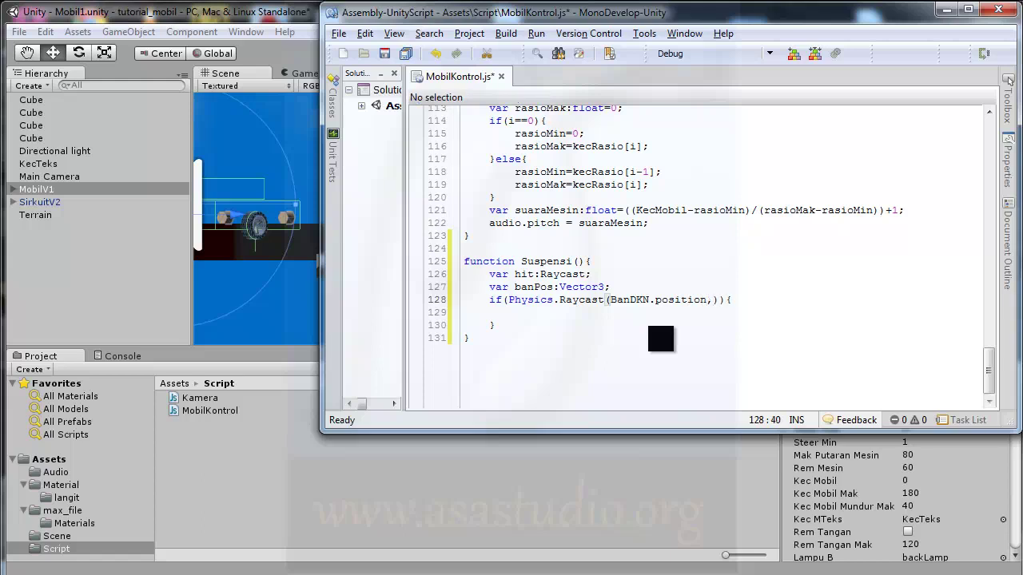
pyautogui.write(' Ban')
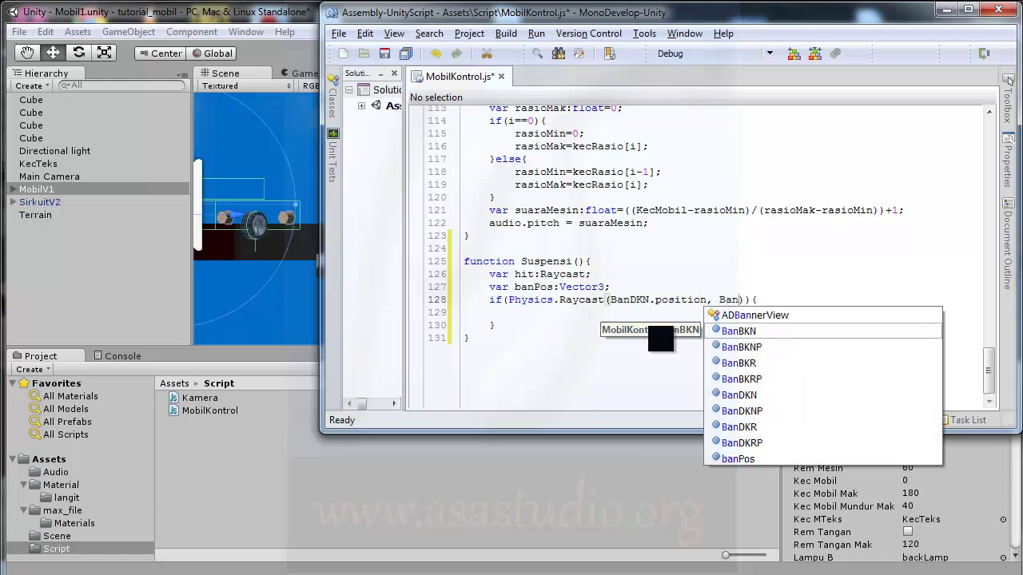
pyautogui.write('D')
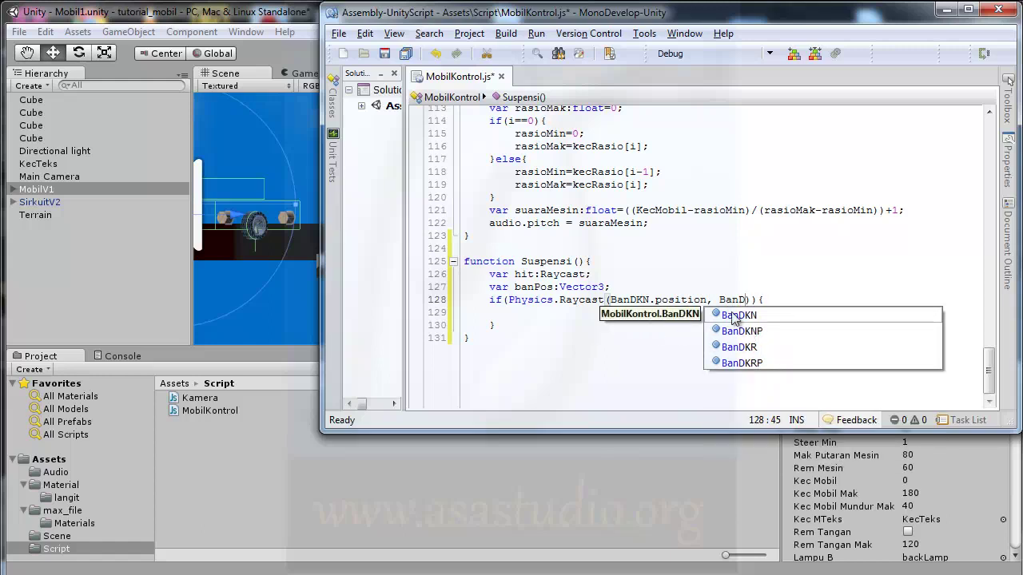
pyautogui.press('Return')
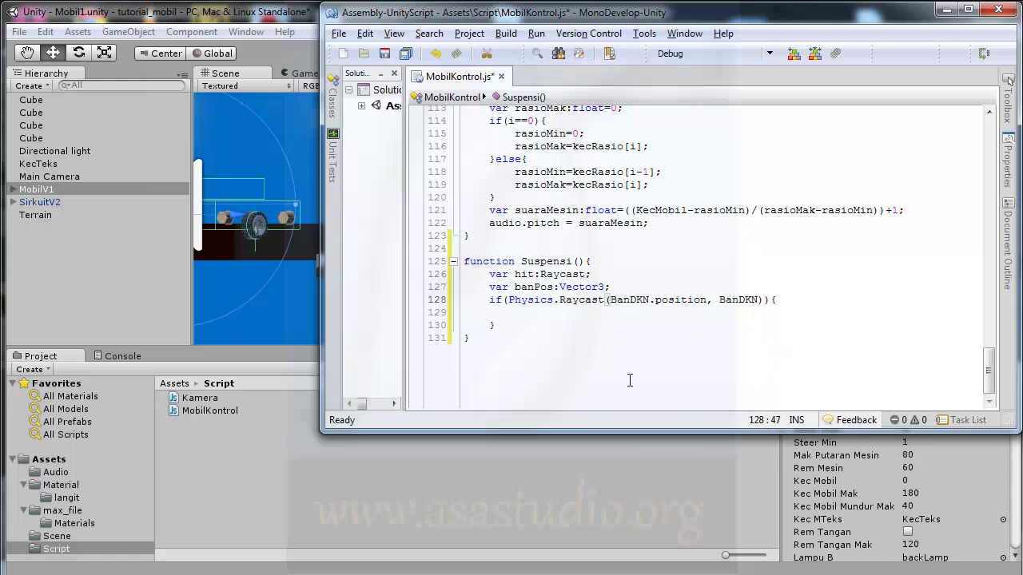
pyautogui.press('Left')
pyautogui.press('Left')
pyautogui.press('Left')
pyautogui.write('-')
pyautogui.press('Right')
pyautogui.press('Right')
pyautogui.press('Right')
pyautogui.press('Right')
pyautogui.write('.t')
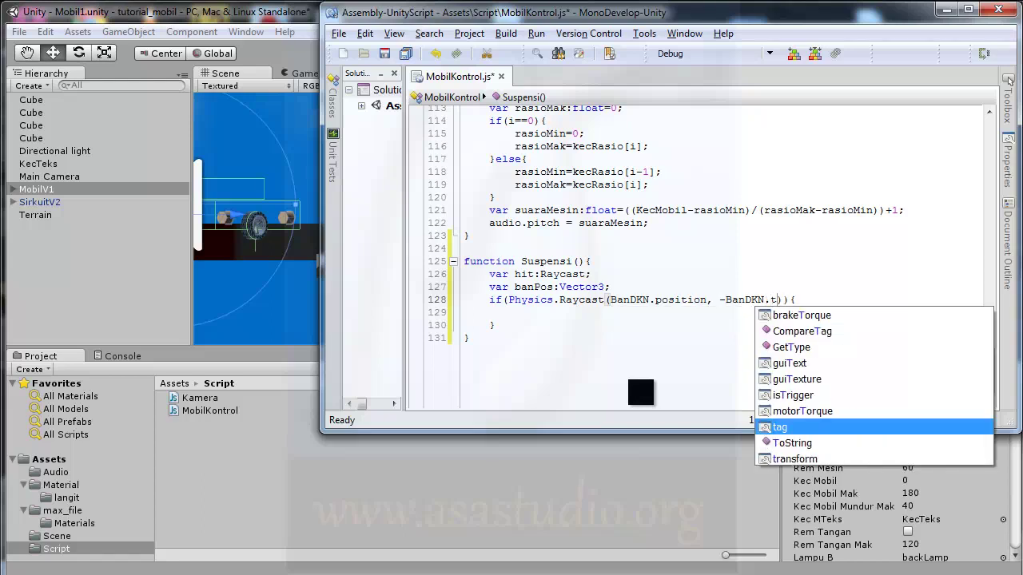
pyautogui.write('ran')
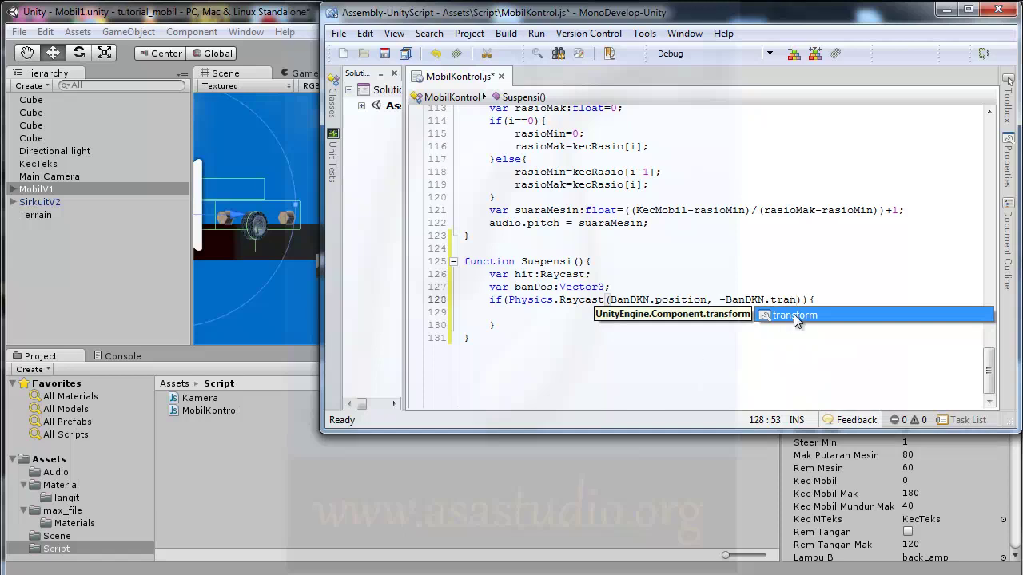
pyautogui.press('Return')
pyautogui.write('.up')
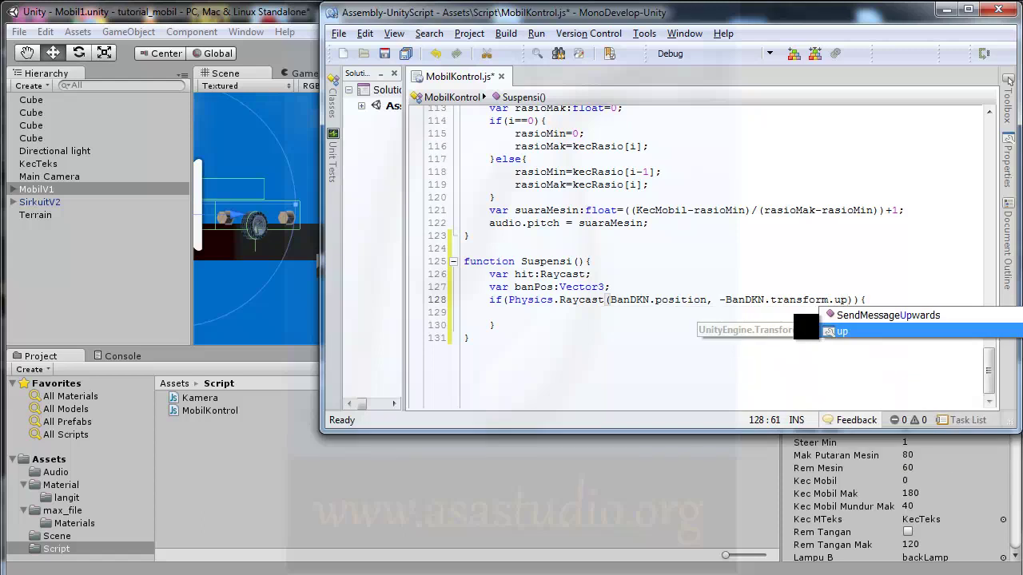
pyautogui.write(',')
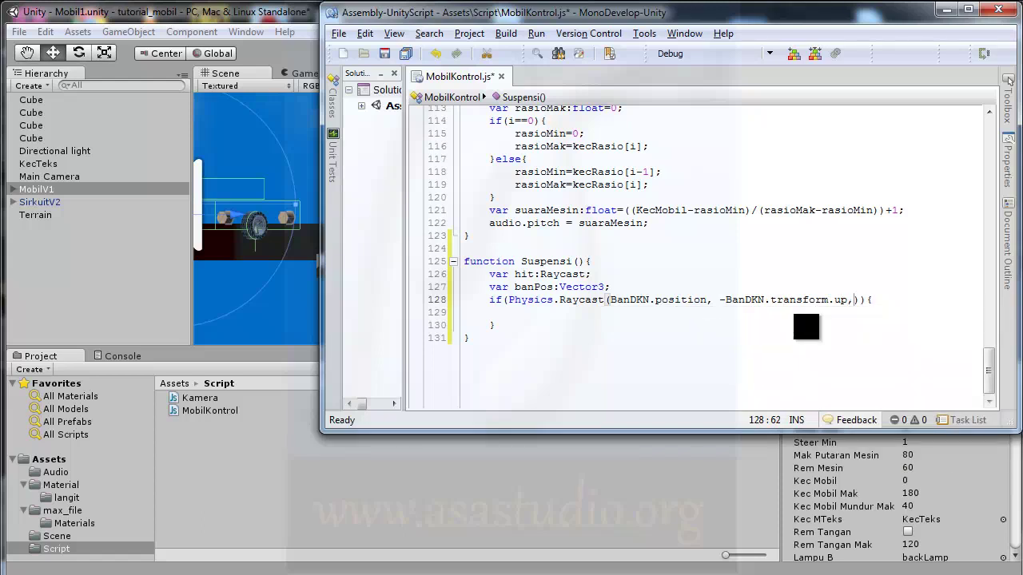
pyautogui.write('hit')
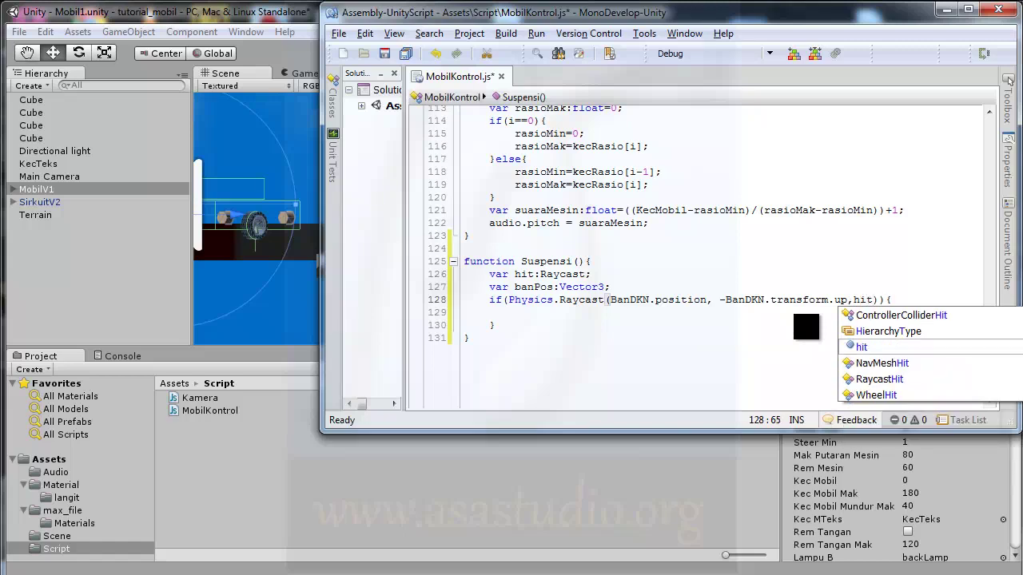
pyautogui.write(',')
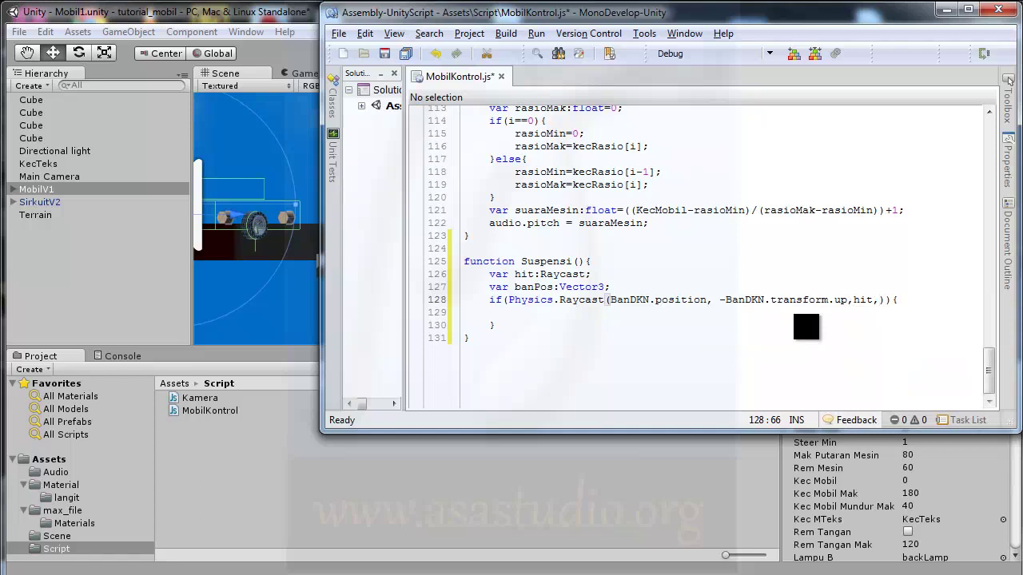
pyautogui.write('Ban')
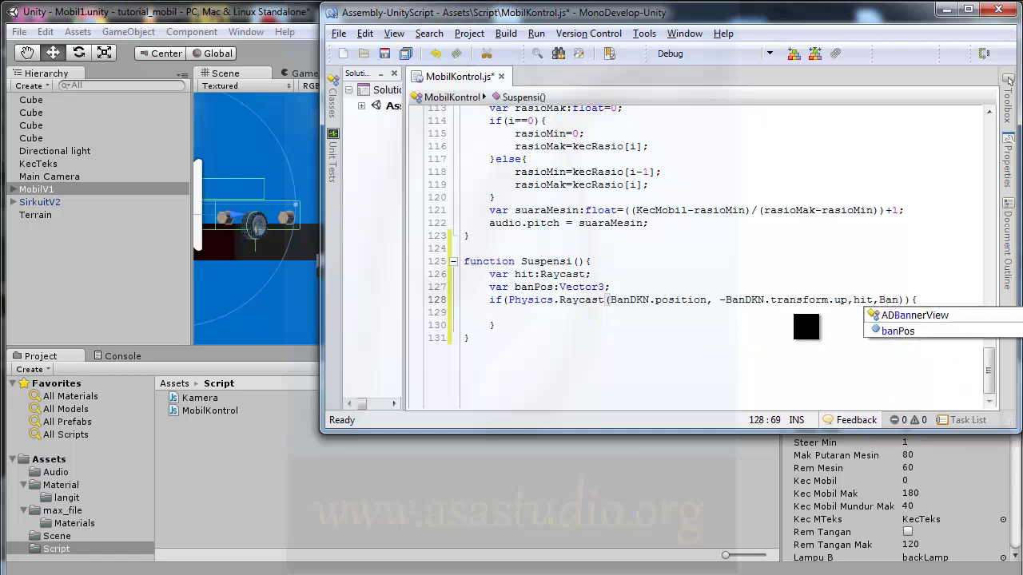
pyautogui.write('DKN')
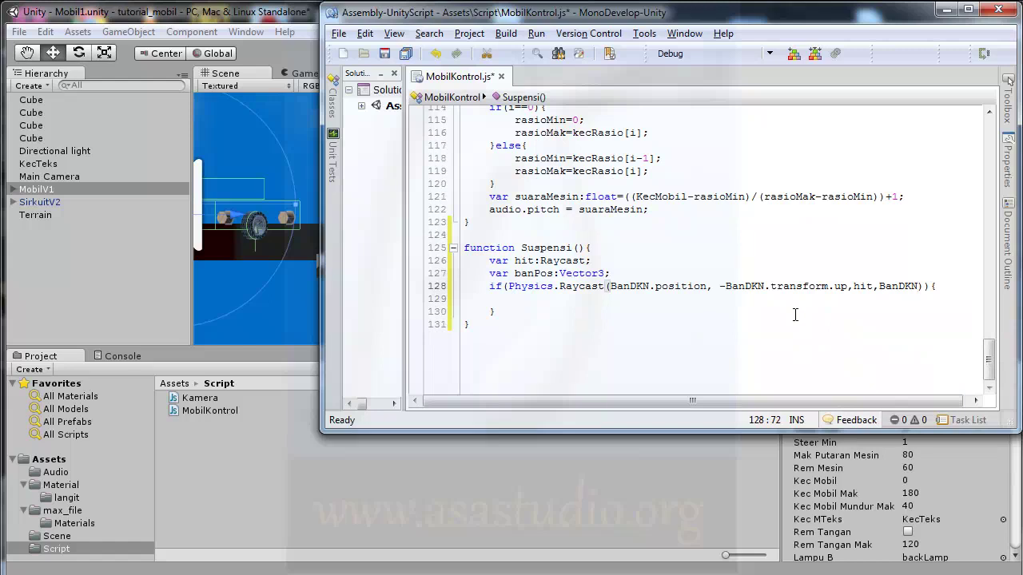
pyautogui.write('.radius')
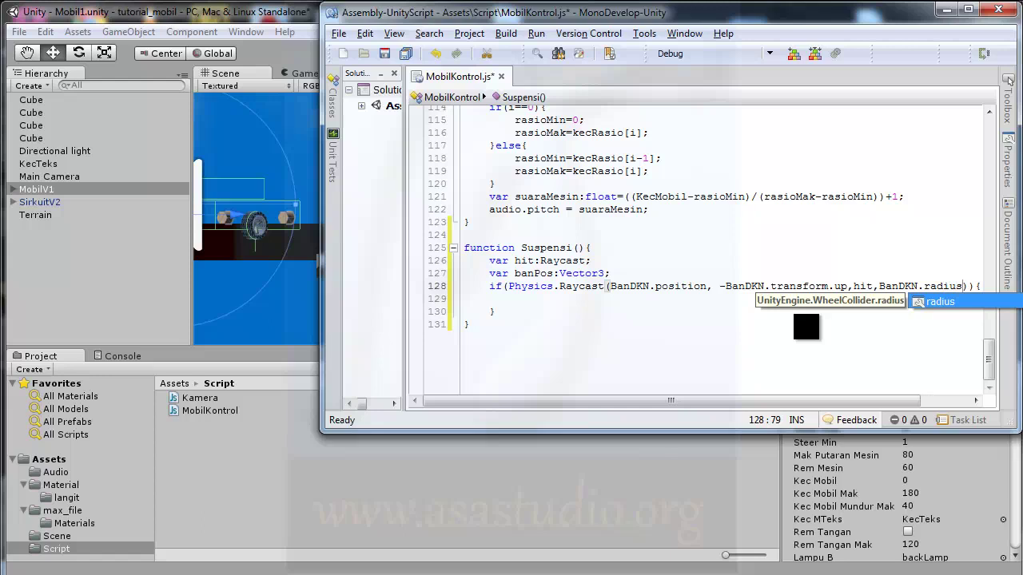
pyautogui.write(' +')
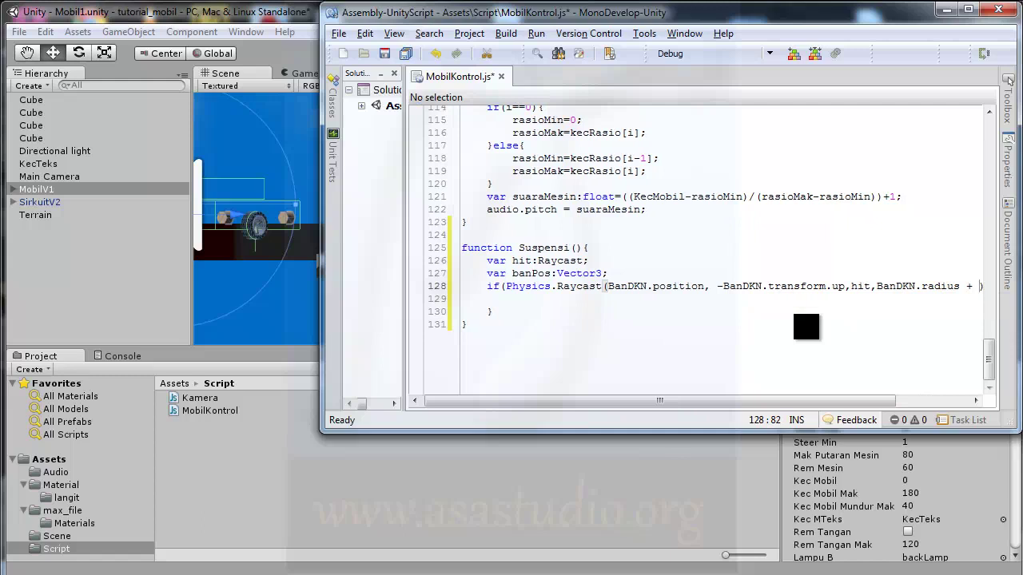
pyautogui.write(' BanDKN')
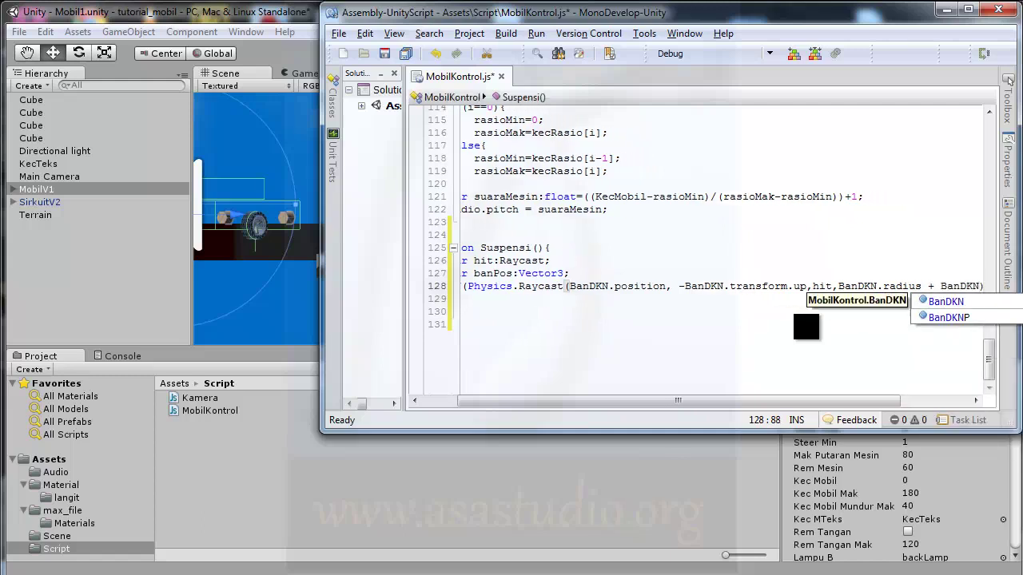
pyautogui.write('.su')
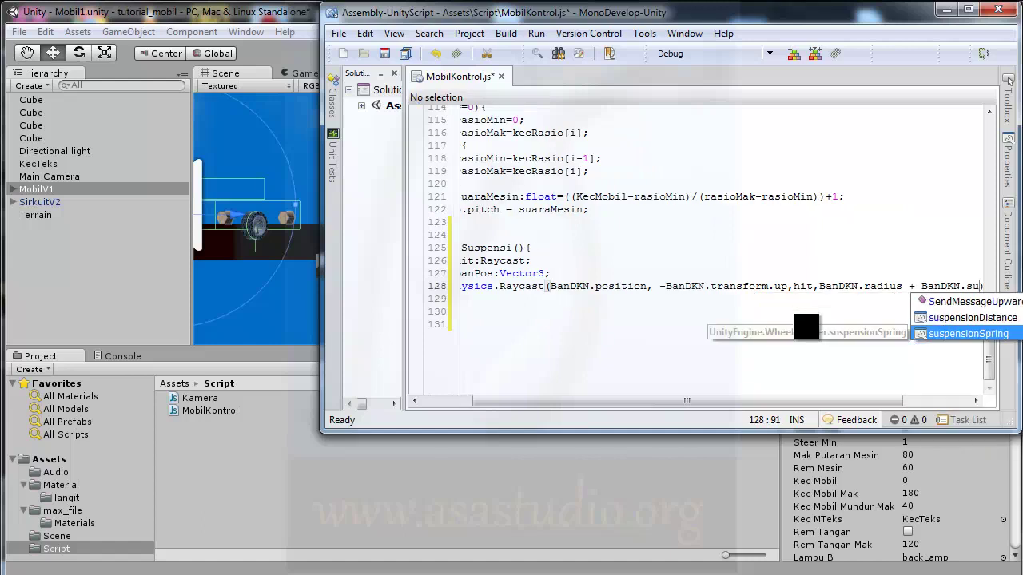
pyautogui.write('s')
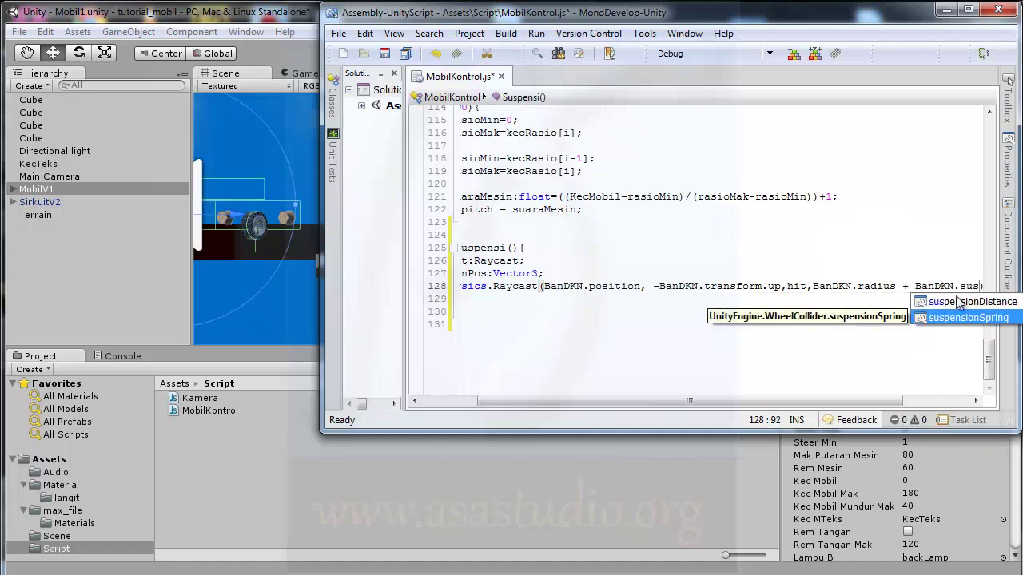
# Step: Finish the Raycast length as BanDKN.radius + BanDKN.suspensionDistance and check the end of line 128
pyautogui.doubleClick(963, 302)
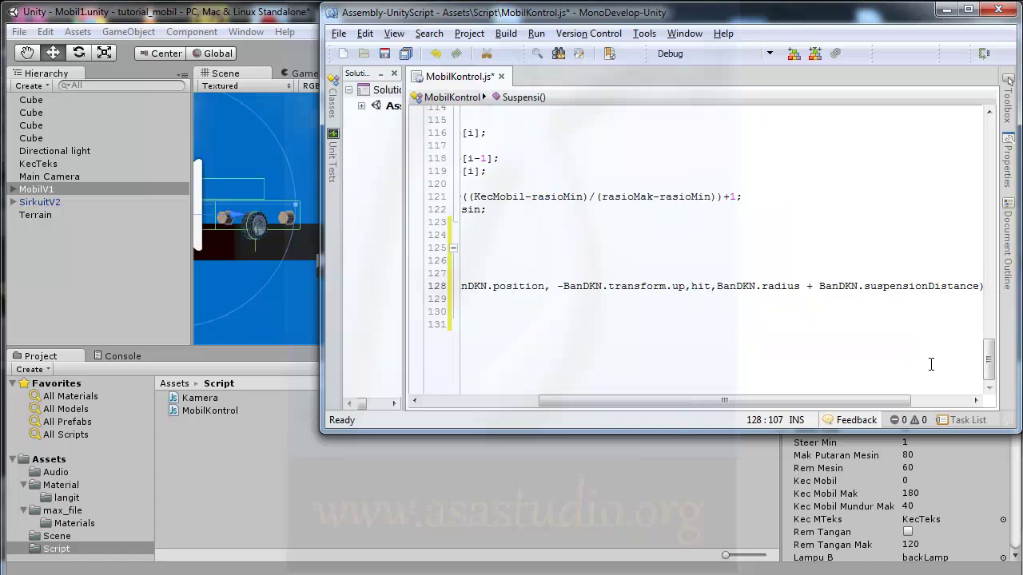
pyautogui.moveTo(892, 402)
pyautogui.mouseDown()
pyautogui.moveTo(949, 404)
pyautogui.moveTo(612, 402)
pyautogui.mouseUp()
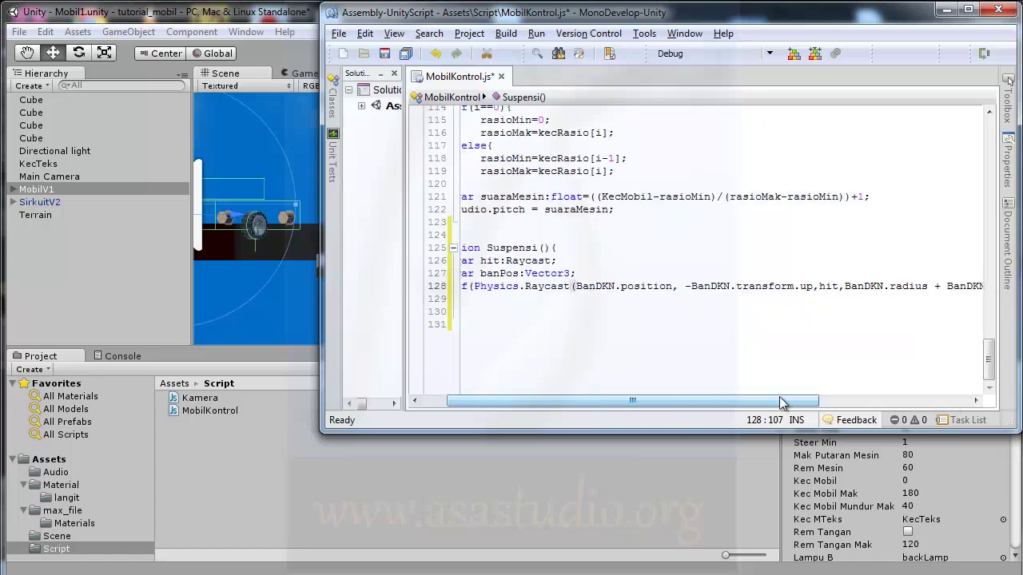
# Step: Start line 129 with banPos=BanDKN.transform.position - BanDKN., then select that expression to rewrite it
pyautogui.click(556, 297)
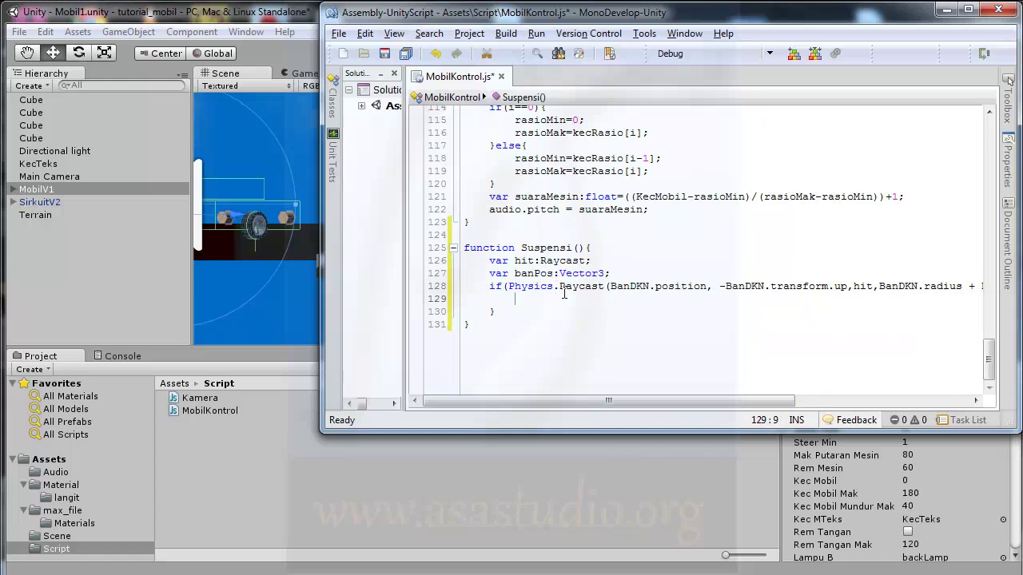
pyautogui.write('banPos')
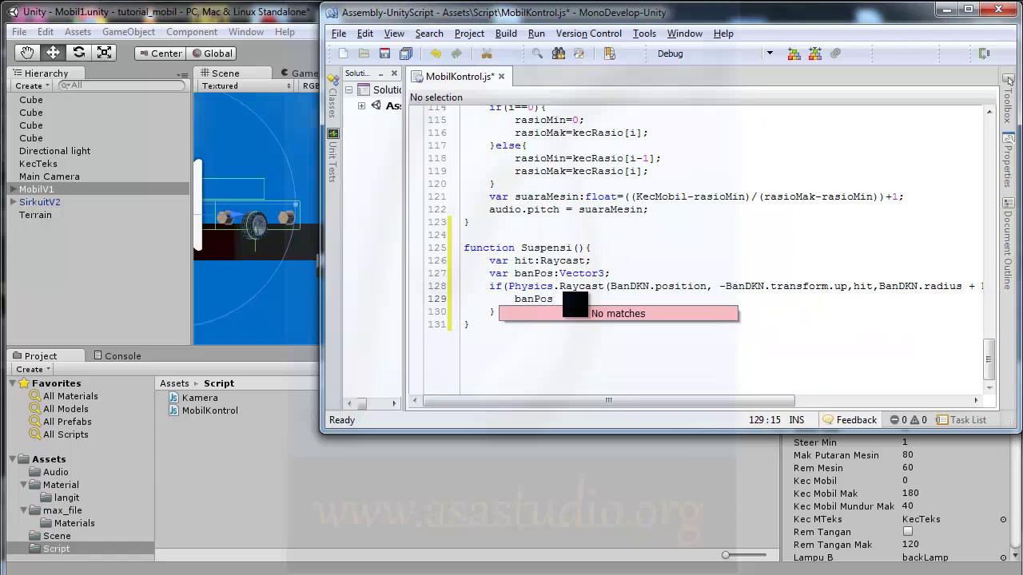
pyautogui.write('=')
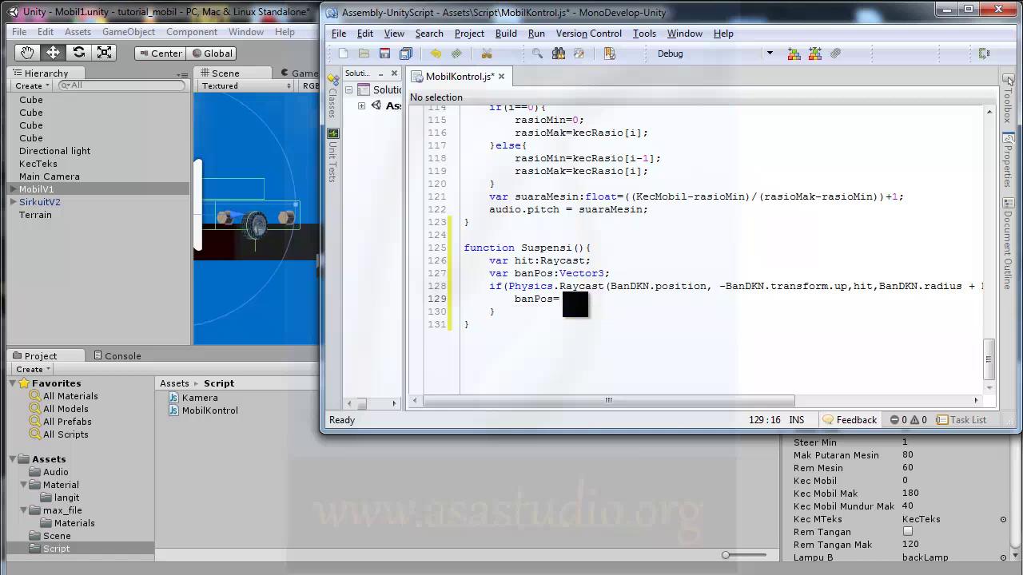
pyautogui.write('Ban')
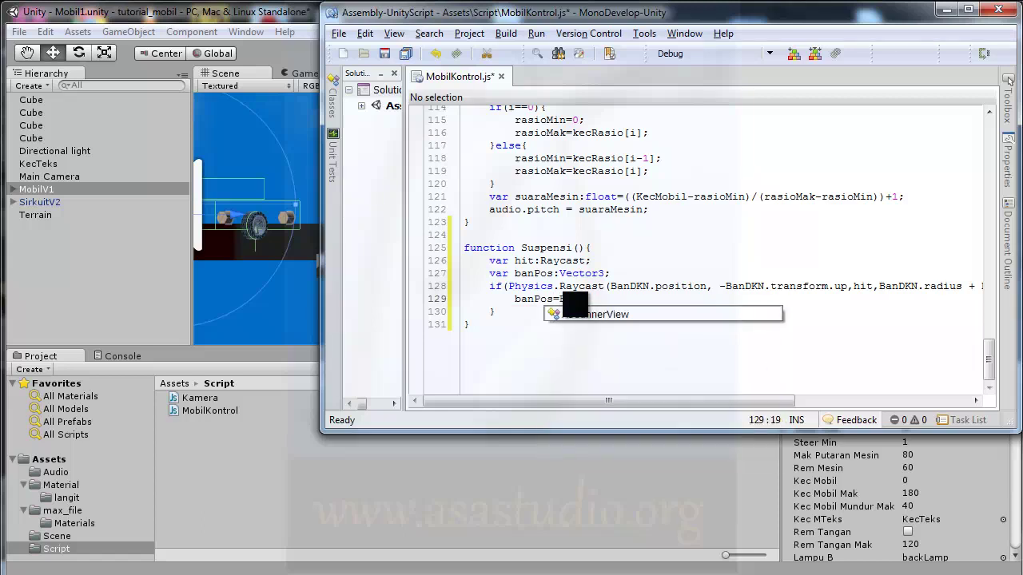
pyautogui.write('DKN')
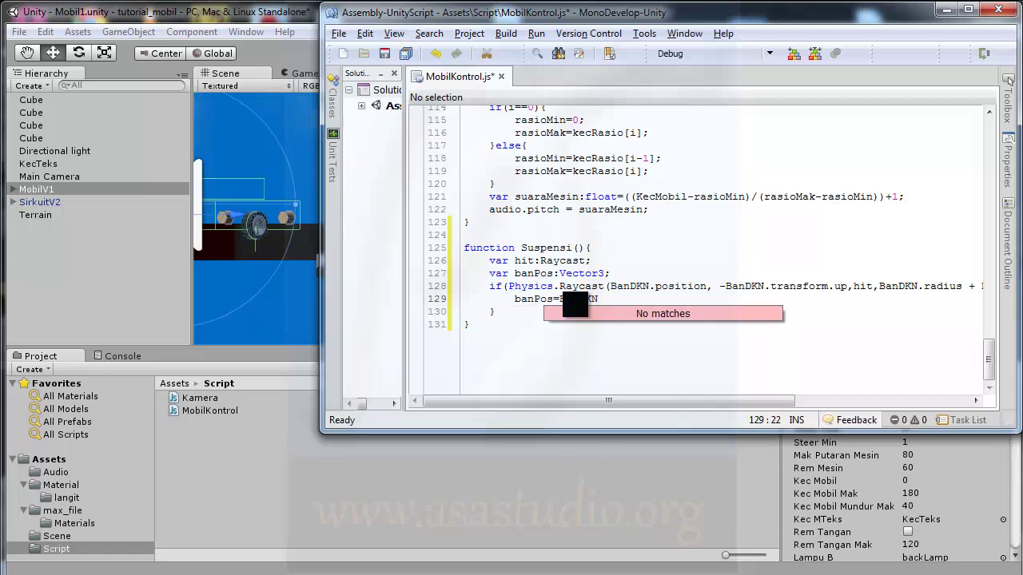
pyautogui.write('.tr')
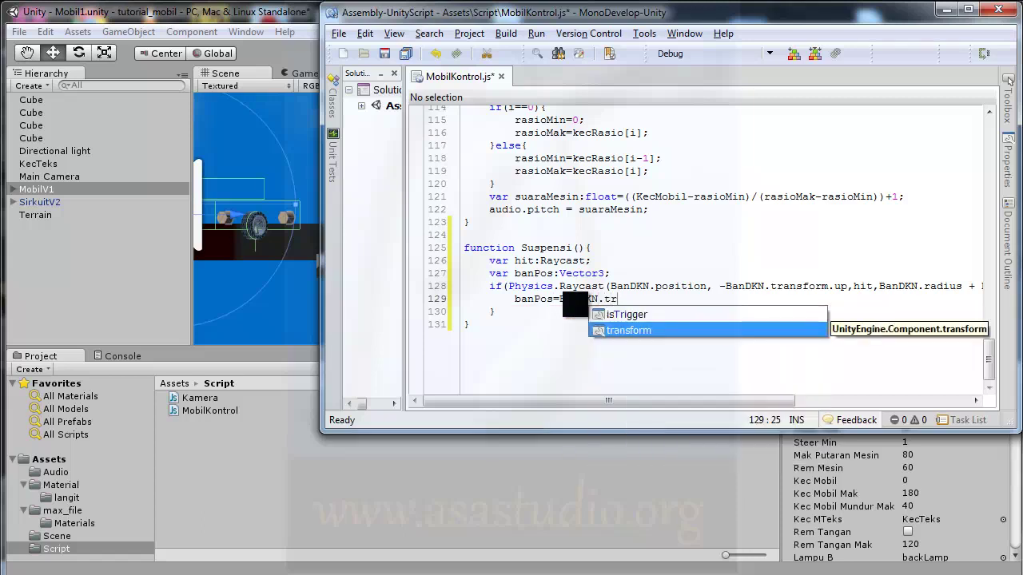
pyautogui.doubleClick(636, 331)
pyautogui.write('.posi')
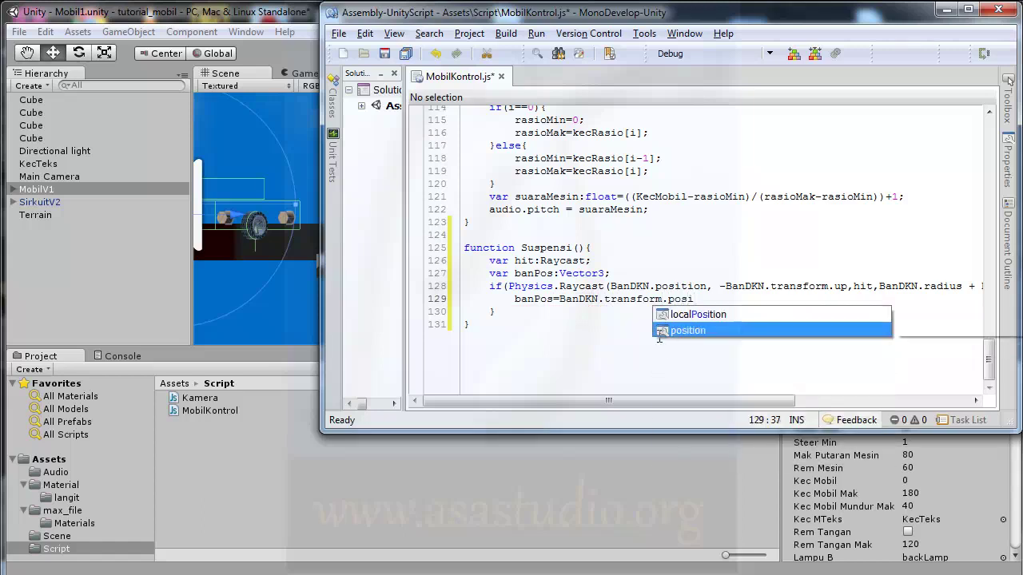
pyautogui.doubleClick(683, 330)
pyautogui.write('- N')
pyautogui.press('BackSpace')
pyautogui.write('Ban')
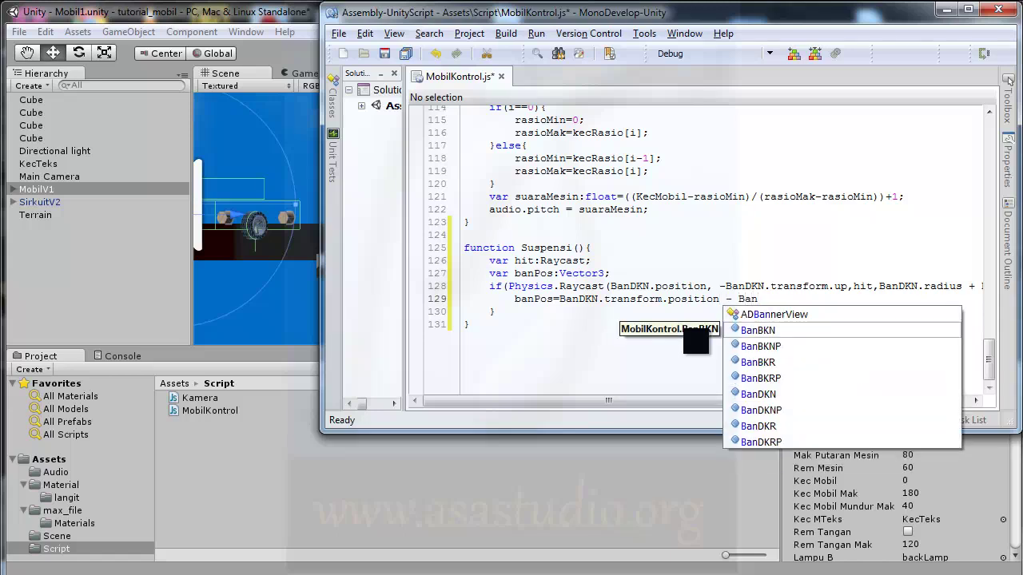
pyautogui.doubleClick(756, 395)
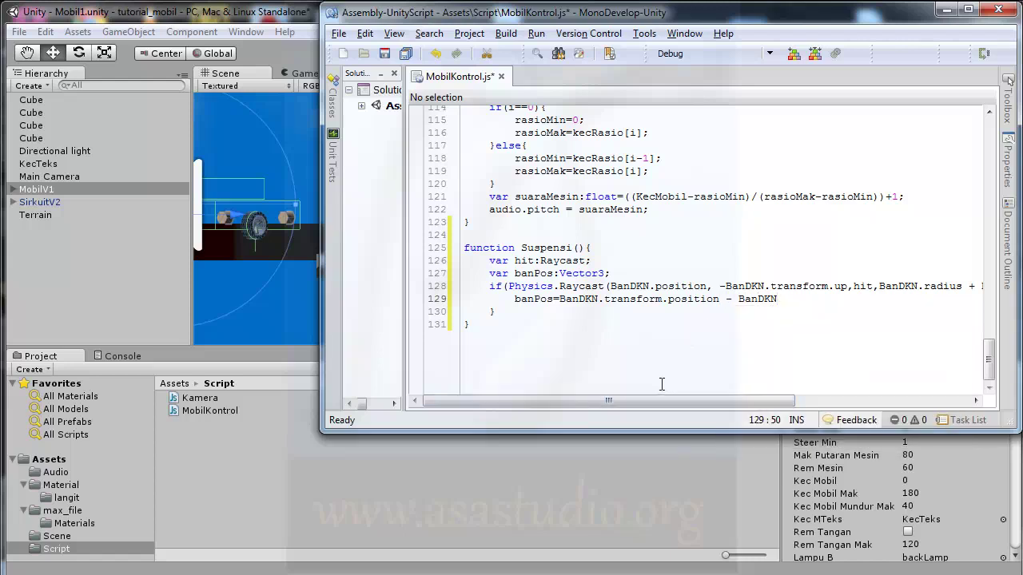
pyautogui.write('.')
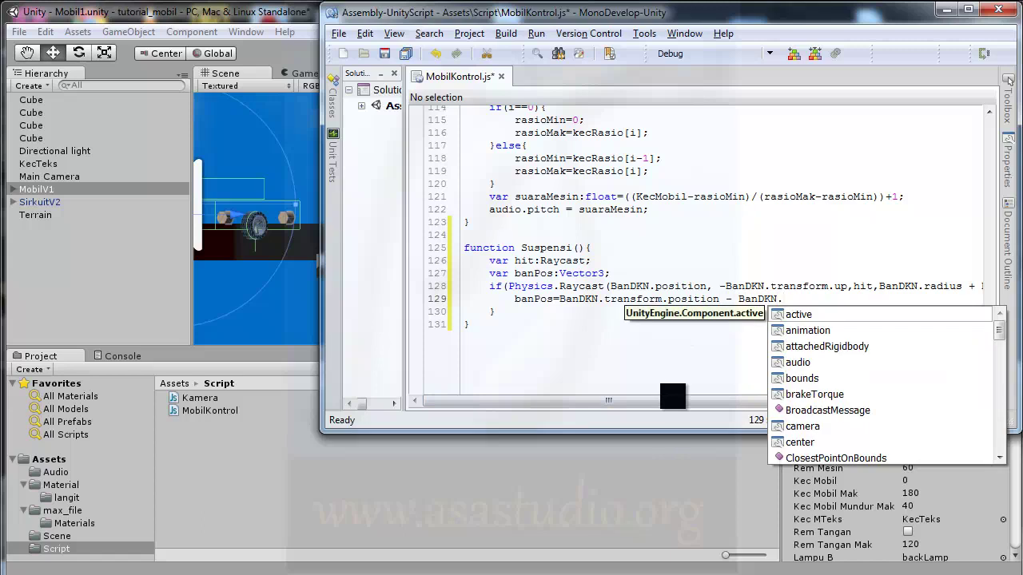
pyautogui.click(560, 301)
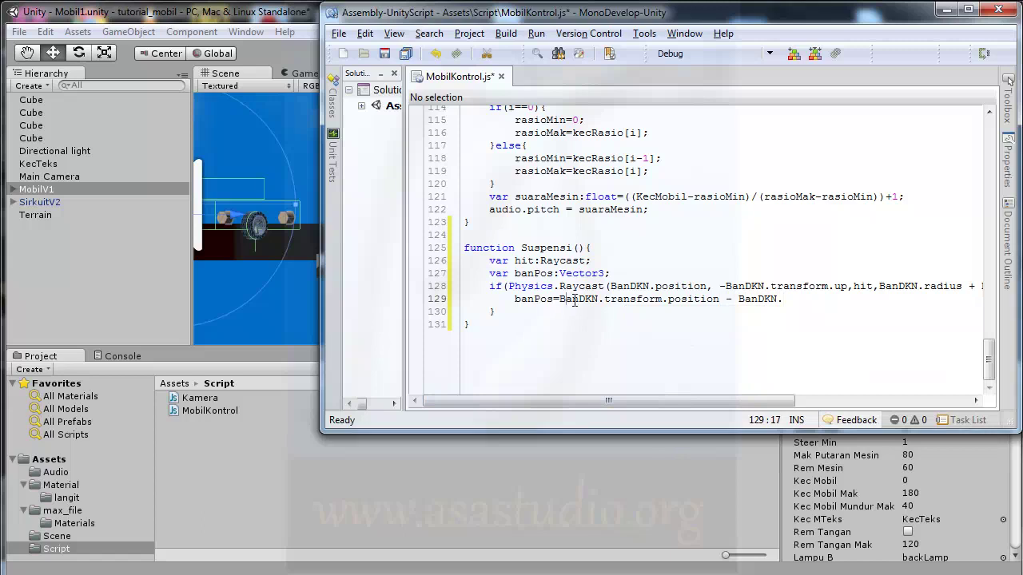
pyautogui.moveTo(560, 300)
pyautogui.mouseDown()
pyautogui.moveTo(689, 309)
pyautogui.moveTo(798, 299)
pyautogui.mouseUp()
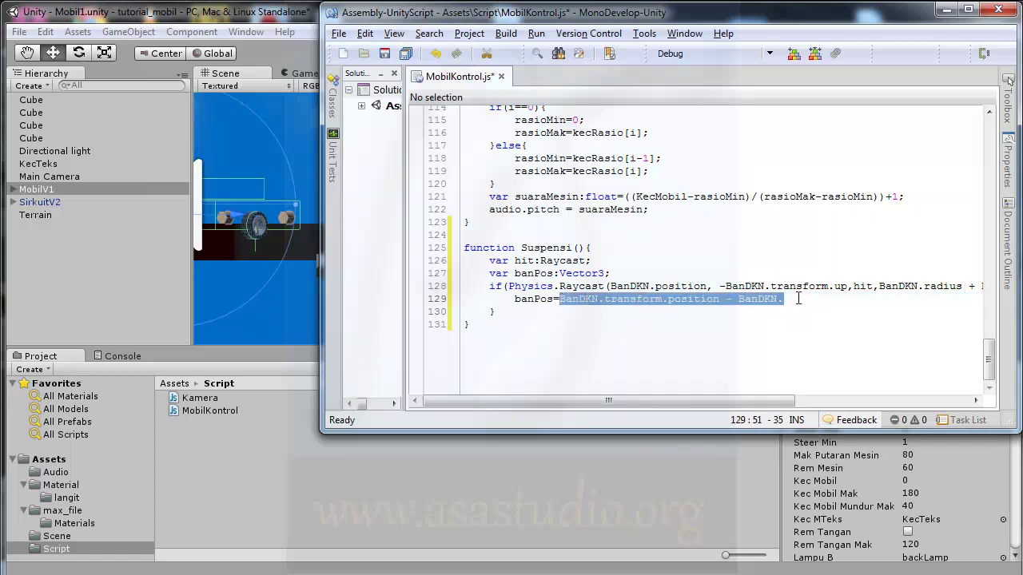
# Step: Replace the selection so the line reads banPos=hit.point + BanDKN.transform.up * BanDKN.radius;
pyautogui.write('hit')
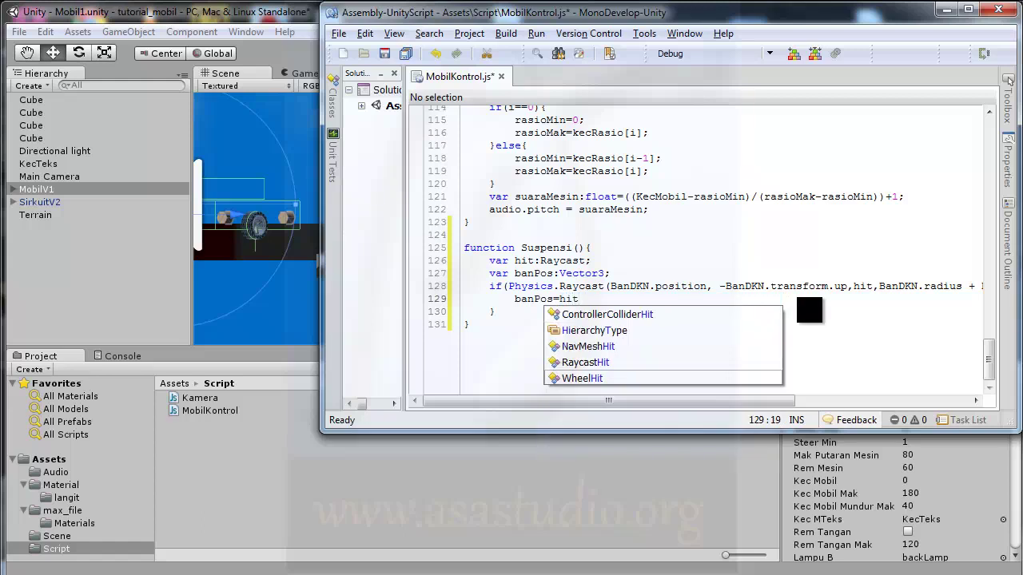
pyautogui.write('.poin')
pyautogui.write('t')
pyautogui.write('n')
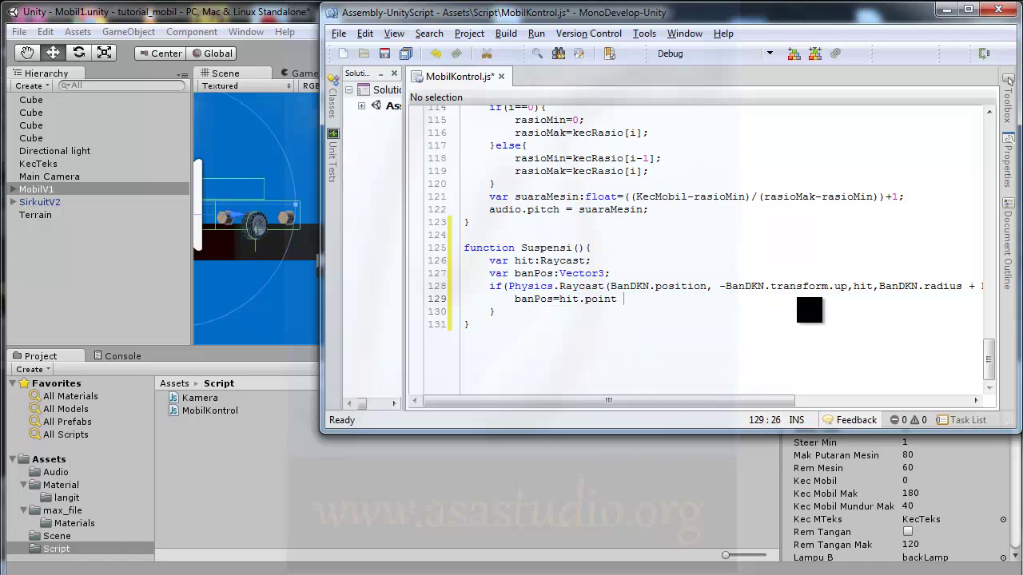
pyautogui.write('+')
pyautogui.write('Ban')
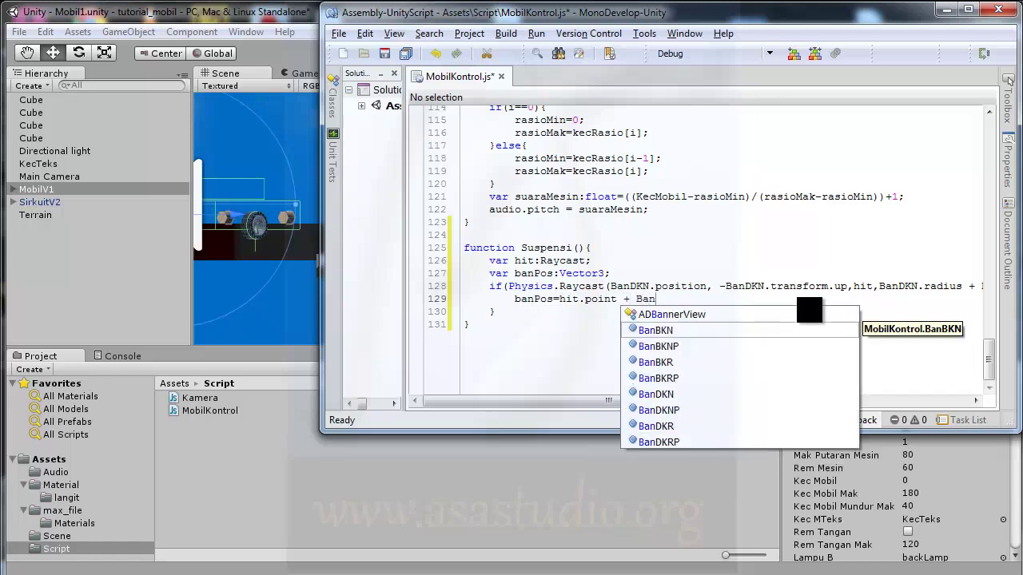
pyautogui.write('DKN')
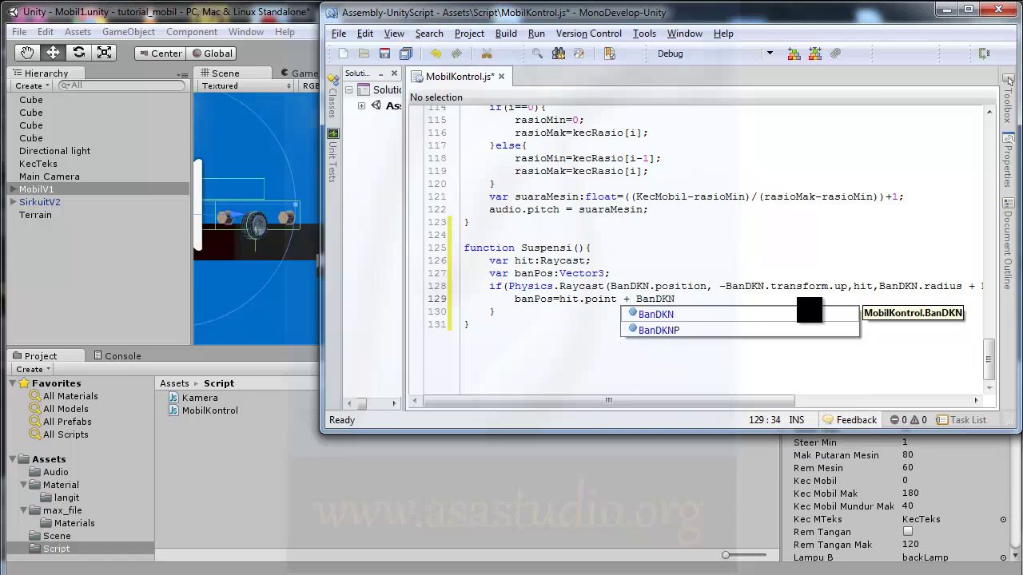
pyautogui.write('.tr')
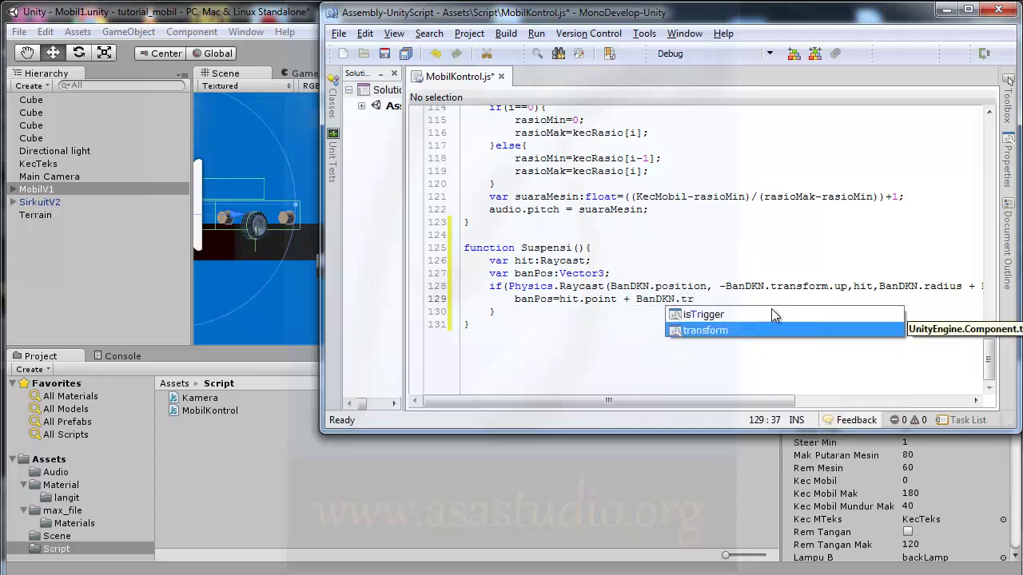
pyautogui.doubleClick(712, 329)
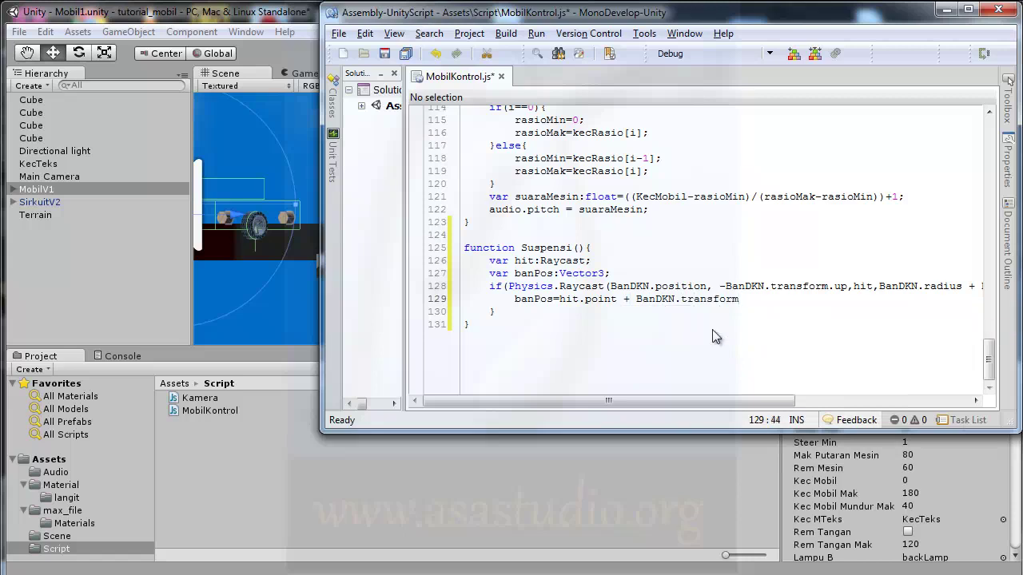
pyautogui.write('.up')
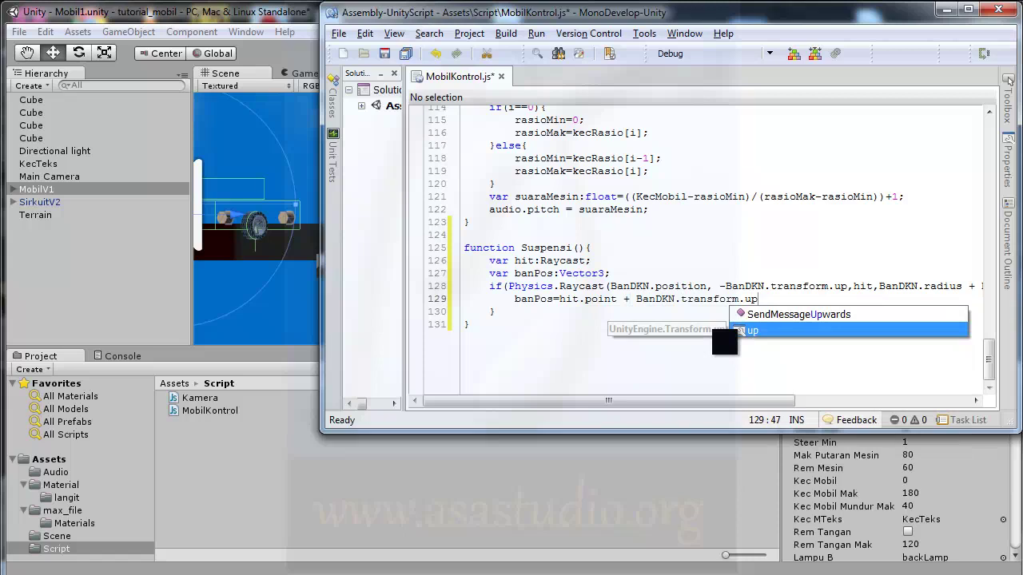
pyautogui.write(' *')
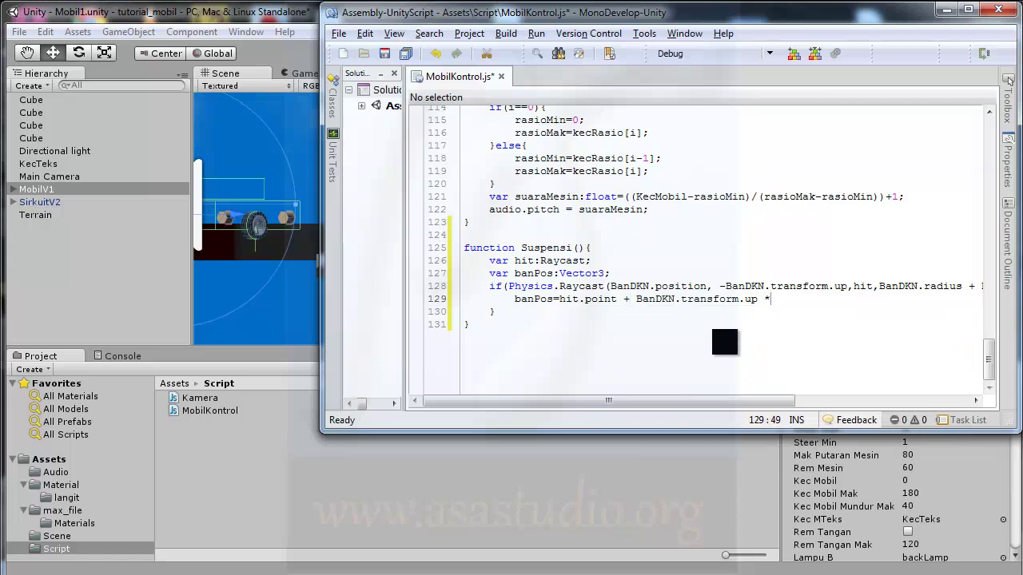
pyautogui.write(' Ban')
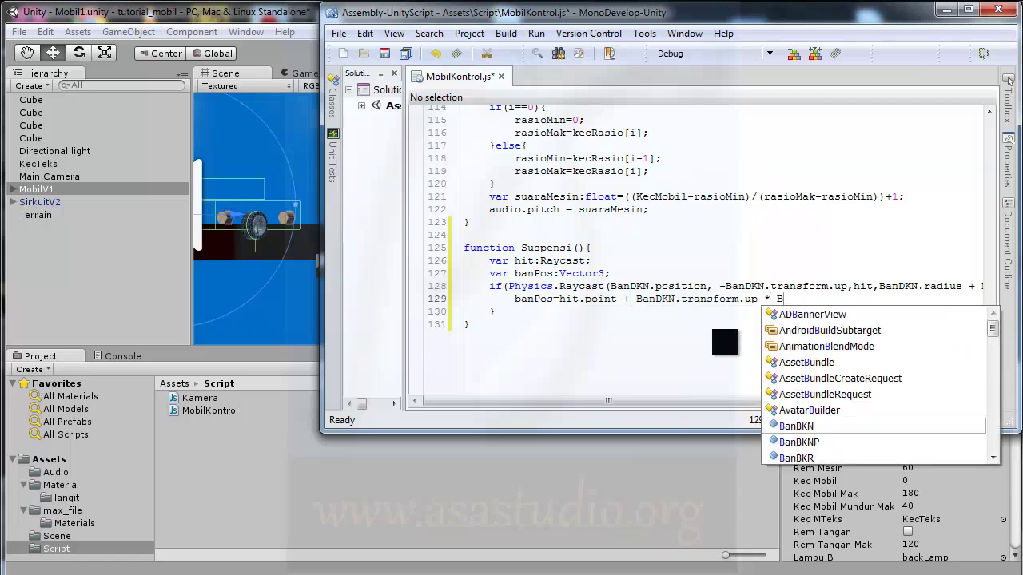
pyautogui.write('DK')
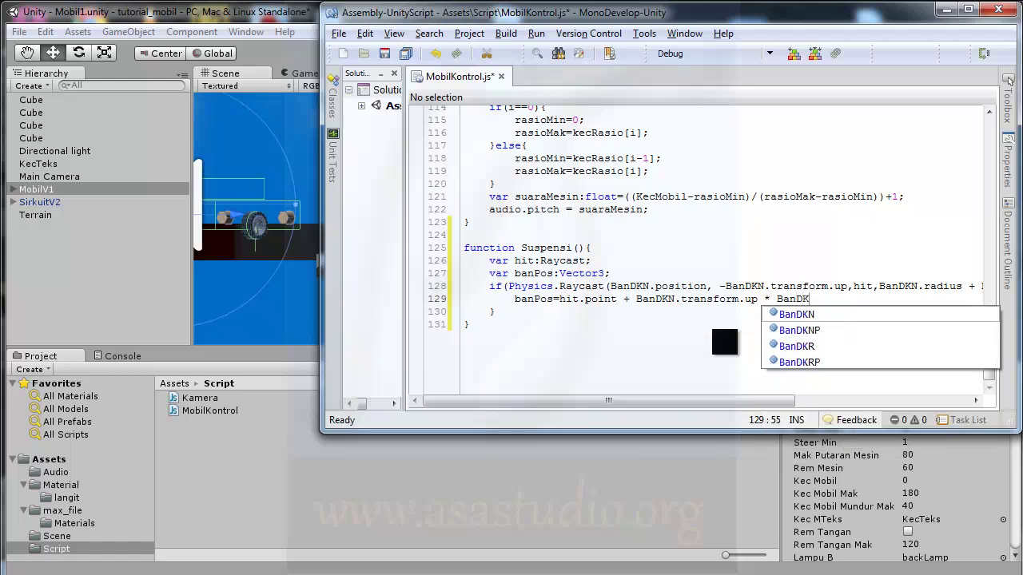
pyautogui.write('N')
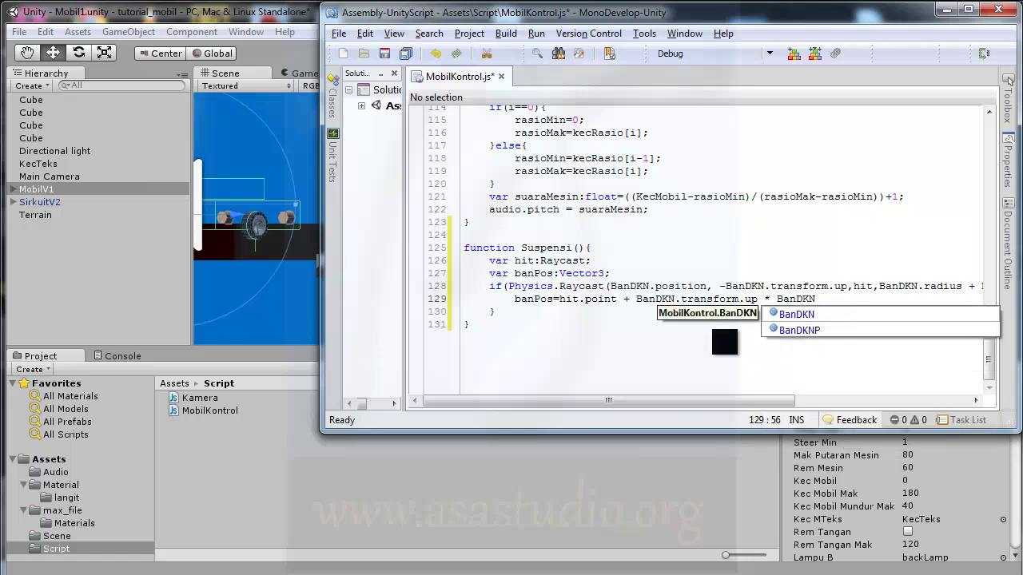
pyautogui.write('.rad')
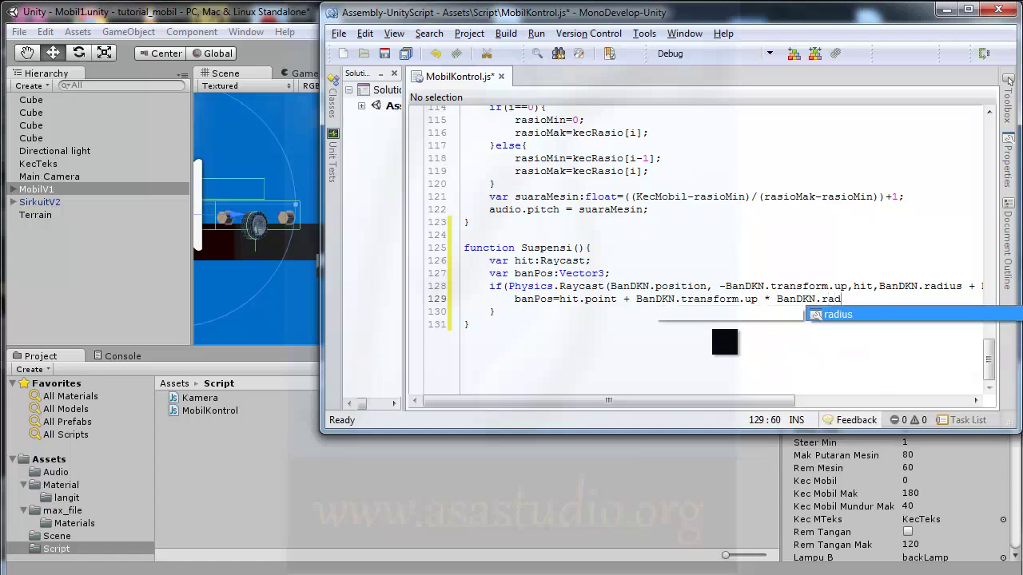
pyautogui.doubleClick(838, 313)
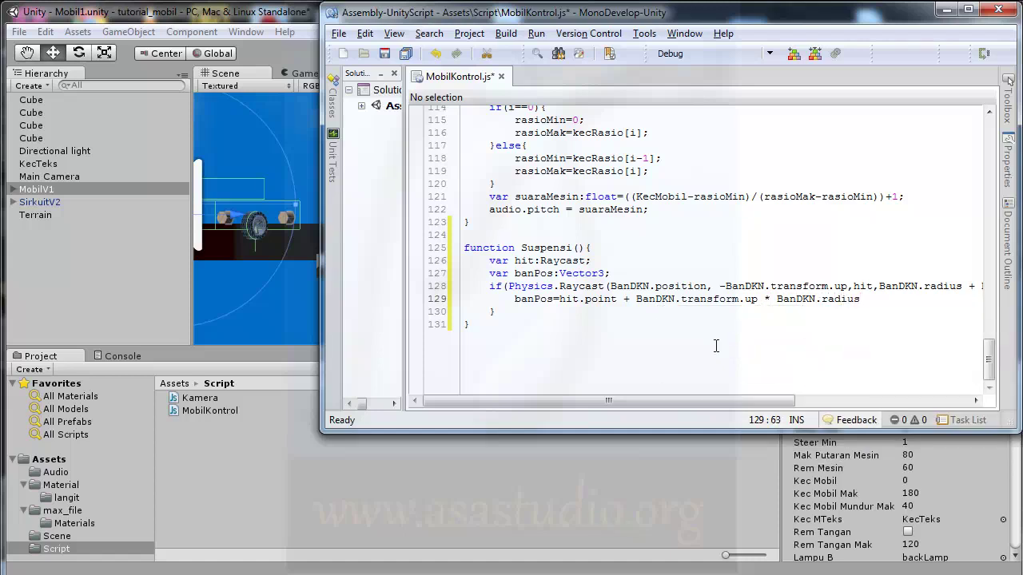
pyautogui.write(';')
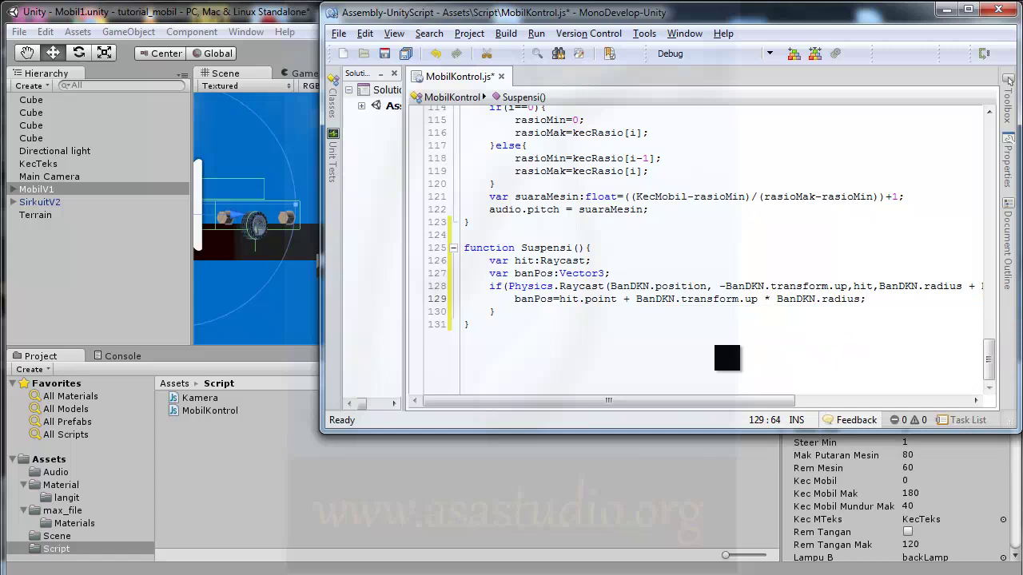
pyautogui.click(495, 312)
# Step: Add an else block and begin its line with banPos=BanDKN.transform.position
pyautogui.write('else')
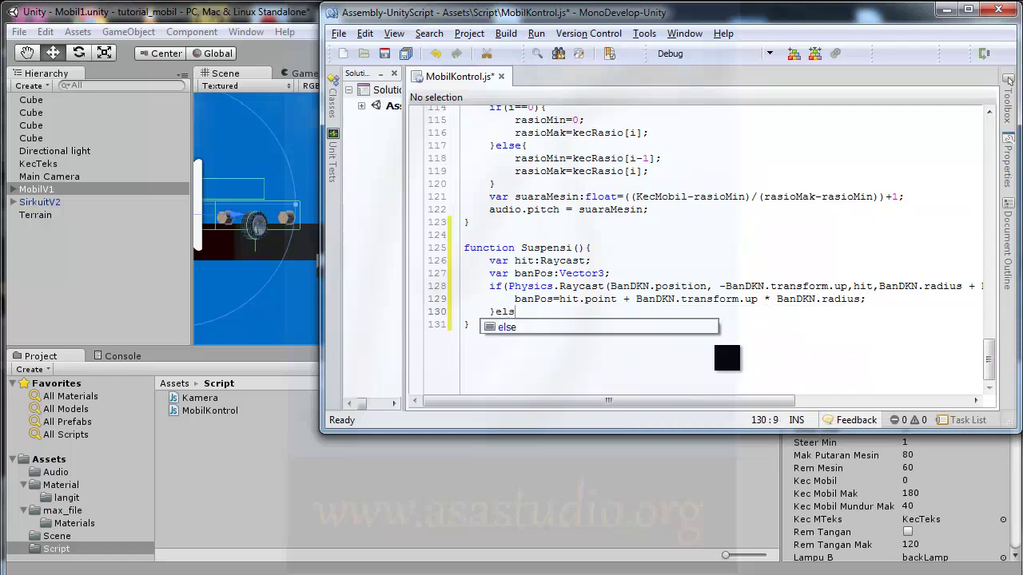
pyautogui.write('{}')
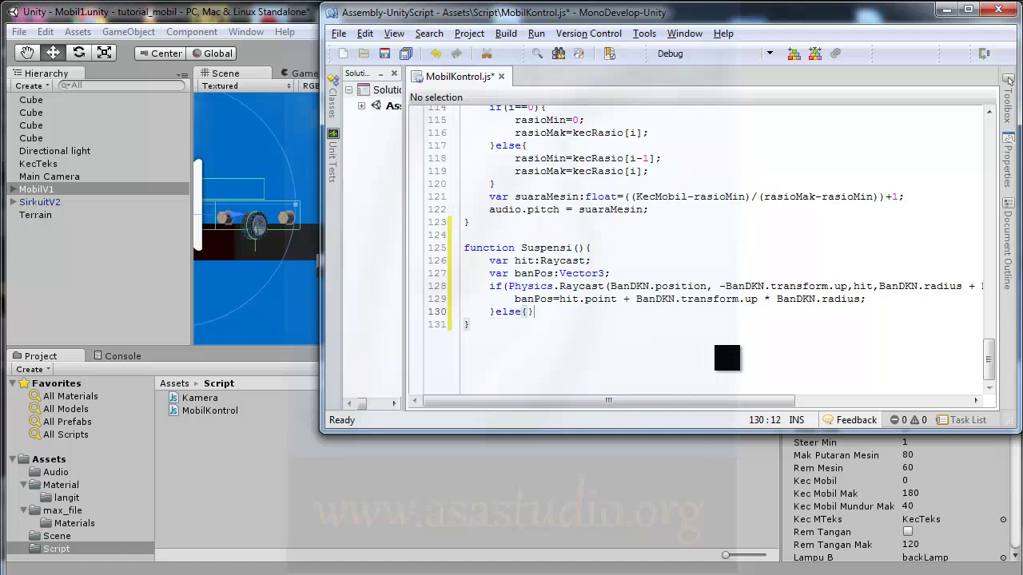
pyautogui.press('Return')
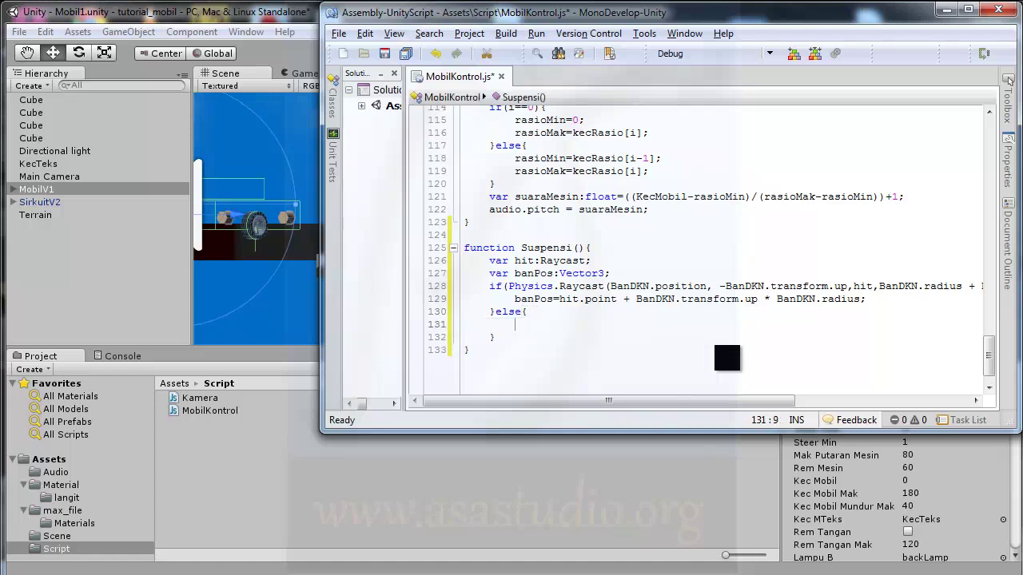
pyautogui.write('ban')
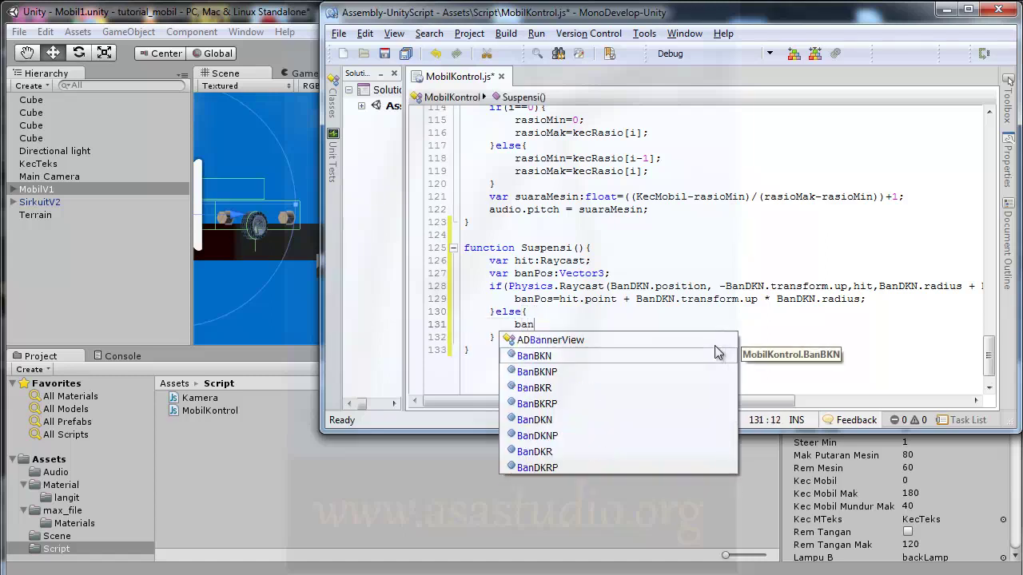
pyautogui.write('Pos')
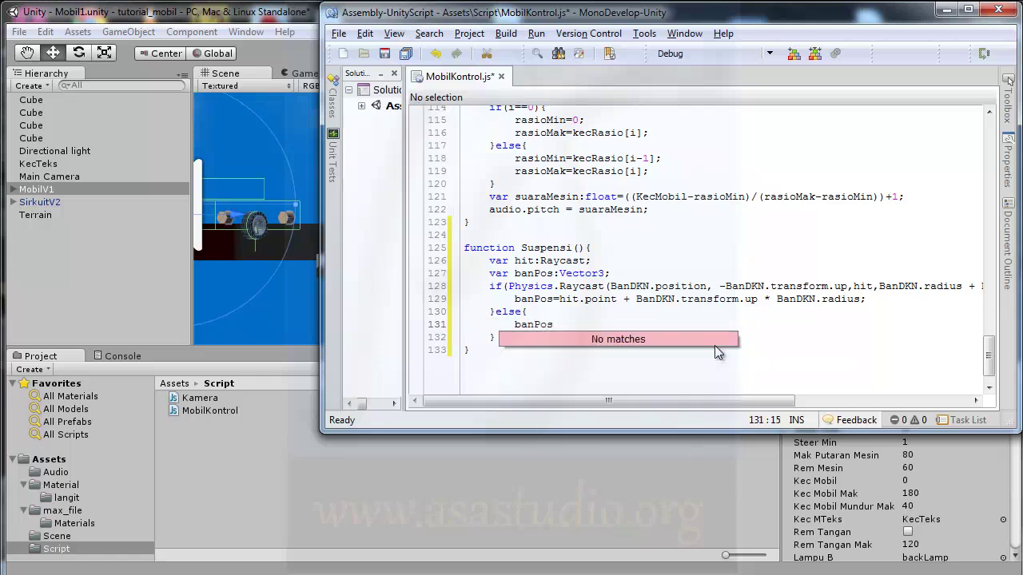
pyautogui.write('=')
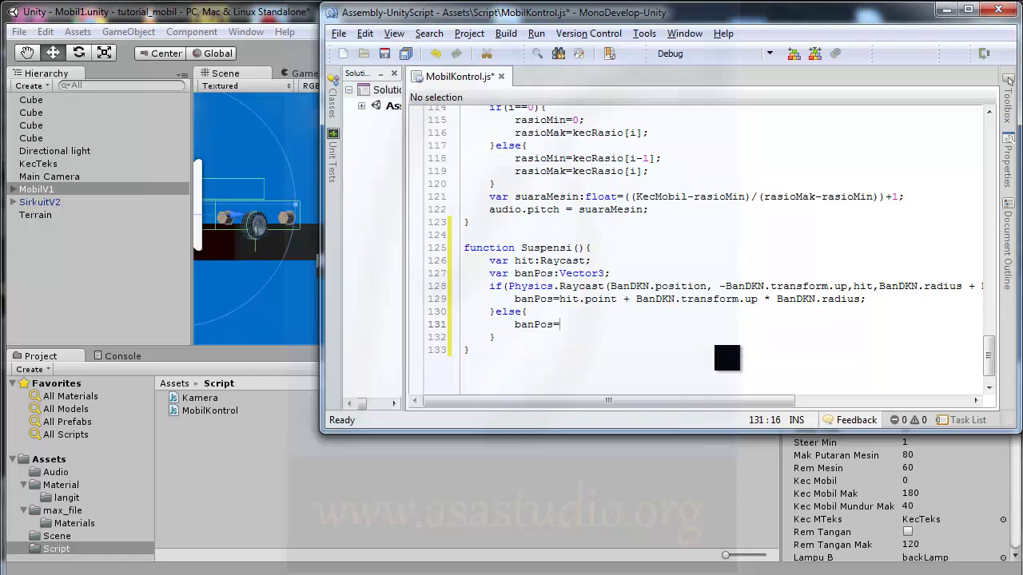
pyautogui.write('Ban')
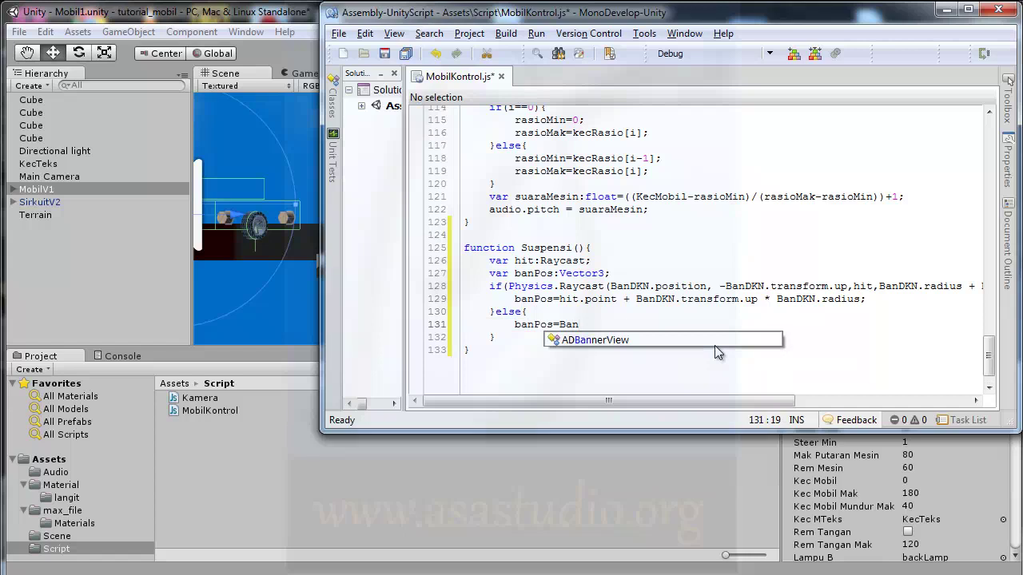
pyautogui.write('DKN')
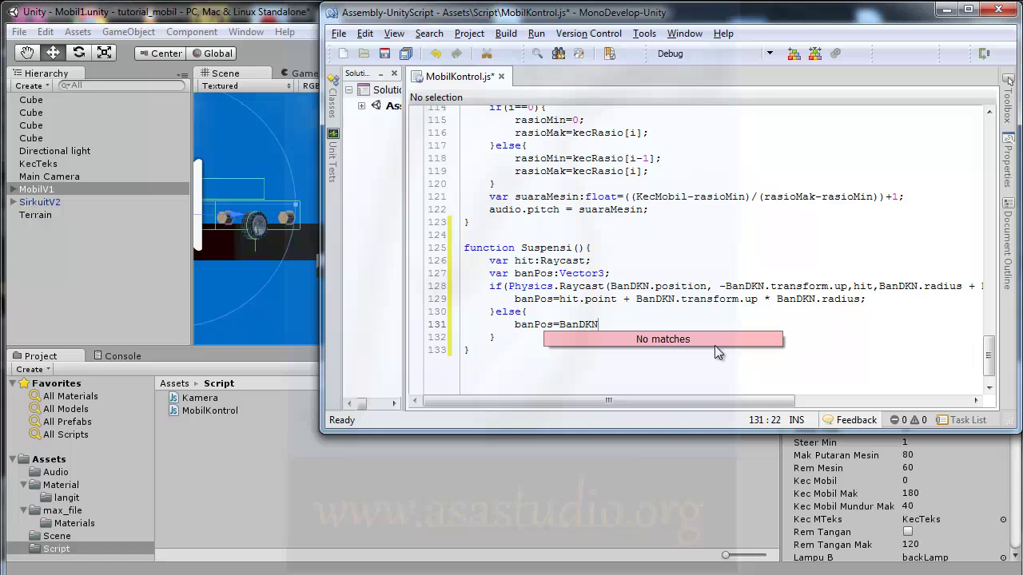
pyautogui.write('.tr')
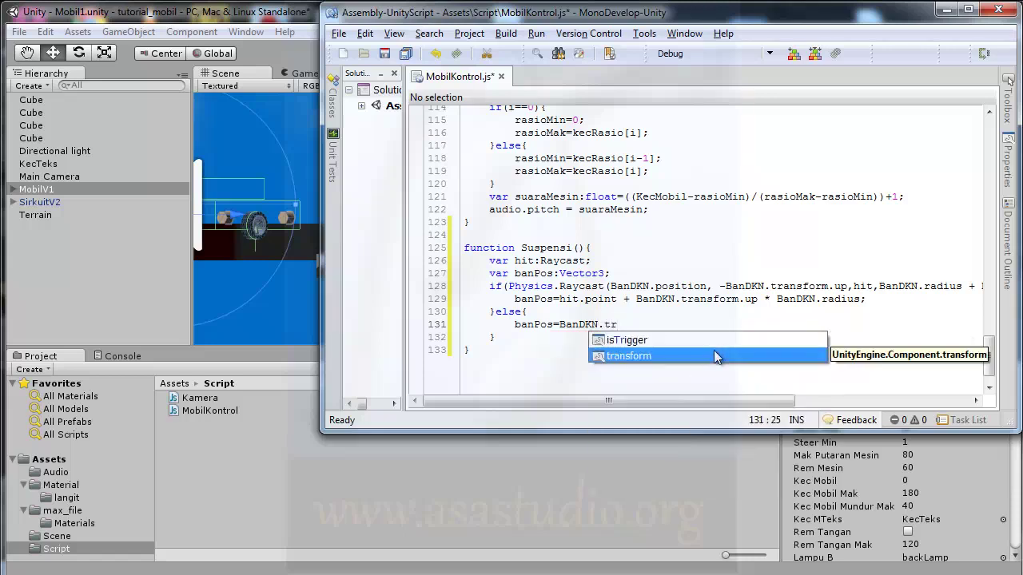
pyautogui.doubleClick(714, 355)
pyautogui.write('.po')
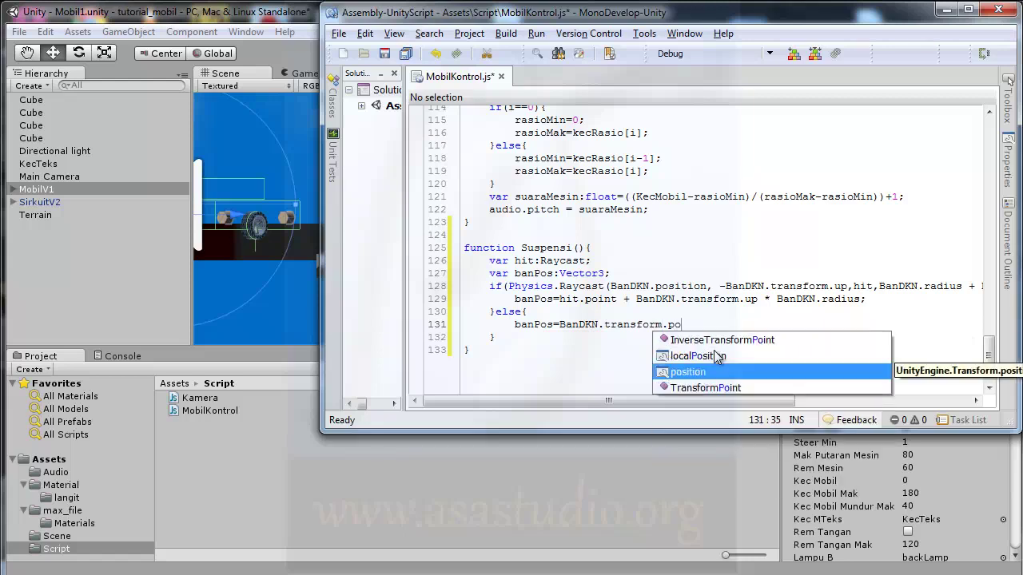
pyautogui.doubleClick(695, 373)
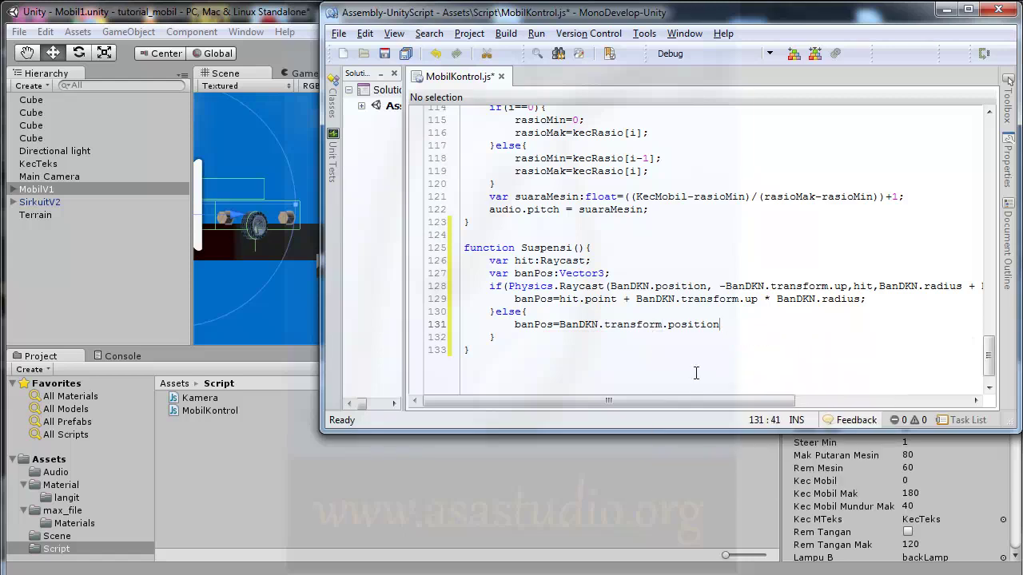
# Step: Finish the else assignment with - BanDKN.transform.up * BanDKN.suspensionDistance;
pyautogui.write('- BanDKN')
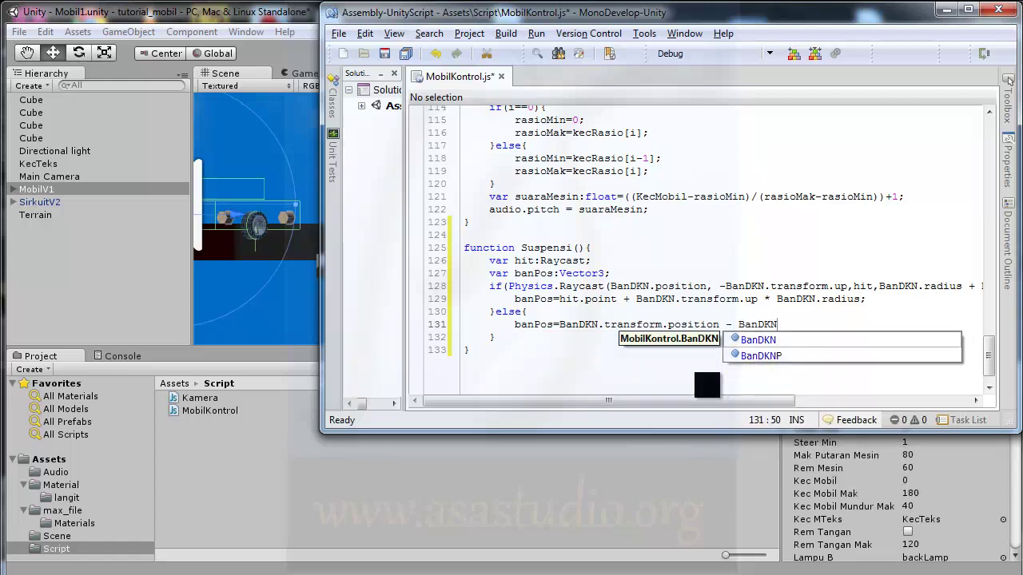
pyautogui.write('.tr')
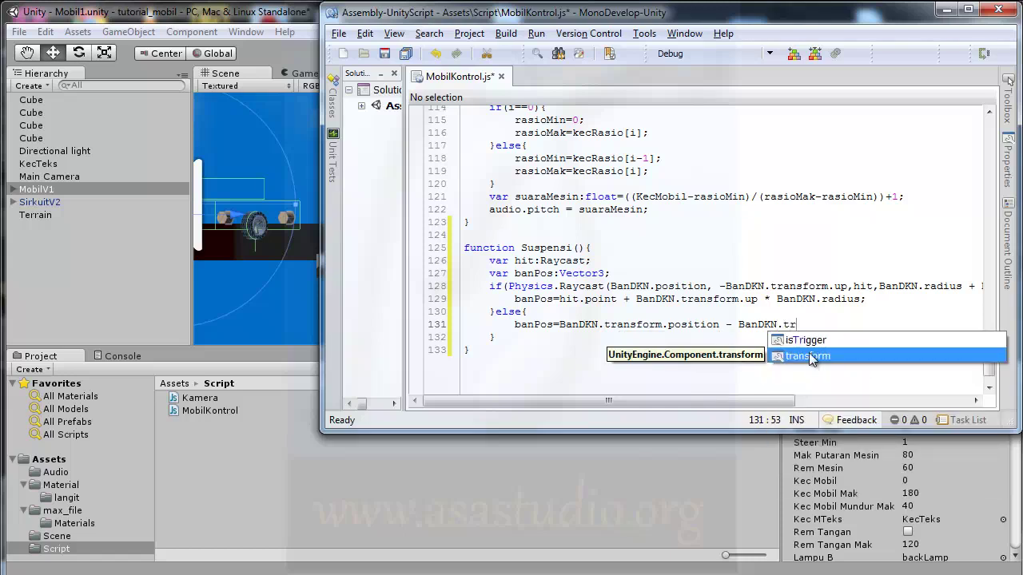
pyautogui.doubleClick(809, 353)
pyautogui.write('.')
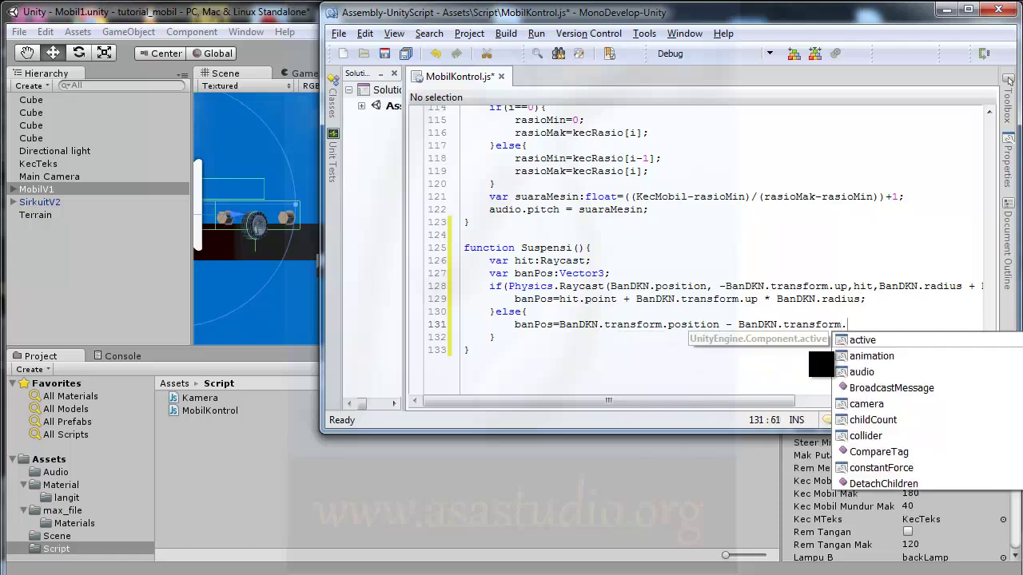
pyautogui.write('u')
pyautogui.doubleClick(863, 354)
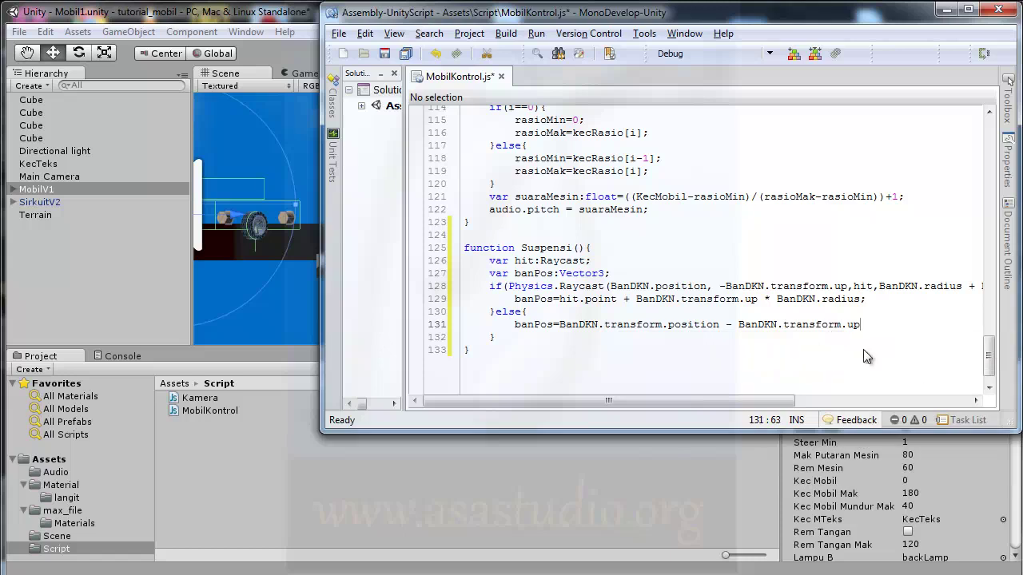
pyautogui.write('* Ban')
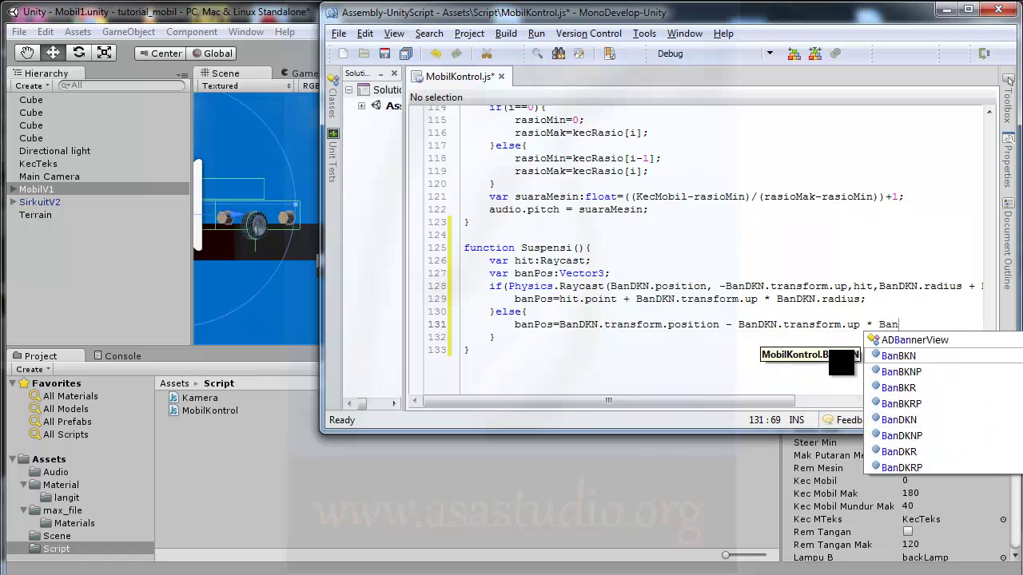
pyautogui.write('DKN')
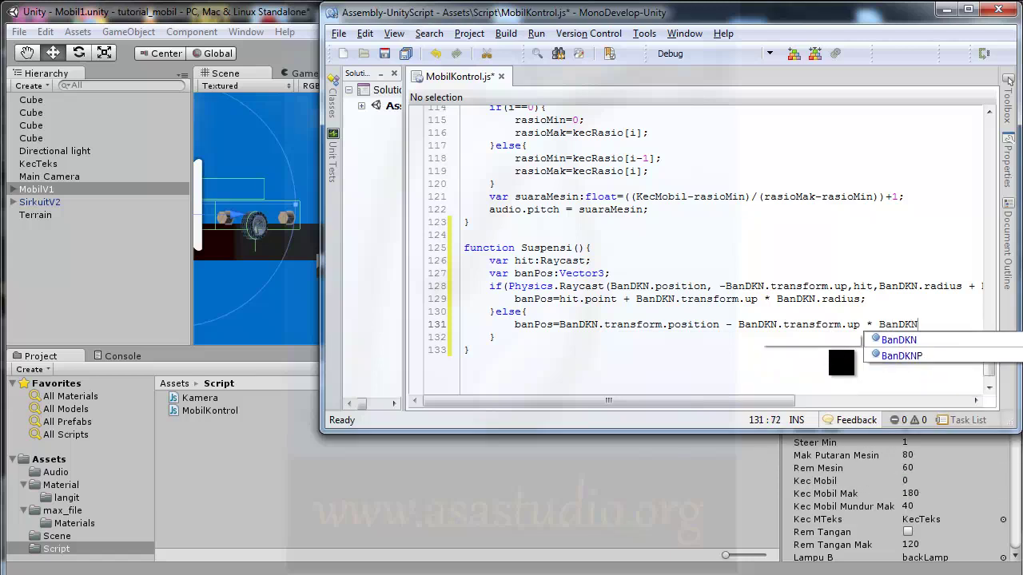
pyautogui.write('.su')
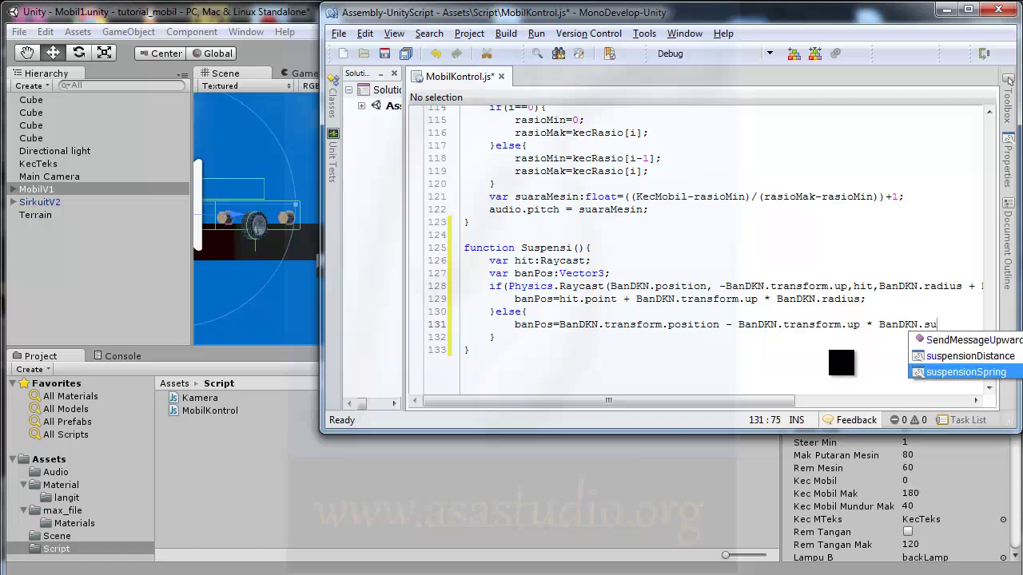
pyautogui.click(976, 357)
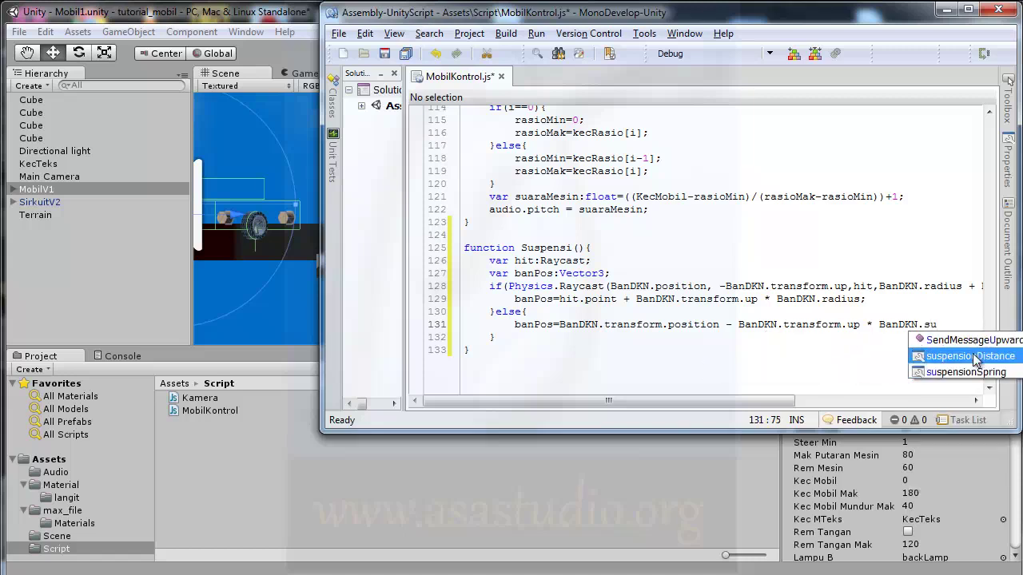
pyautogui.doubleClick(976, 360)
pyautogui.moveTo(836, 402); pyautogui.dragTo(880, 405)
pyautogui.write(';')
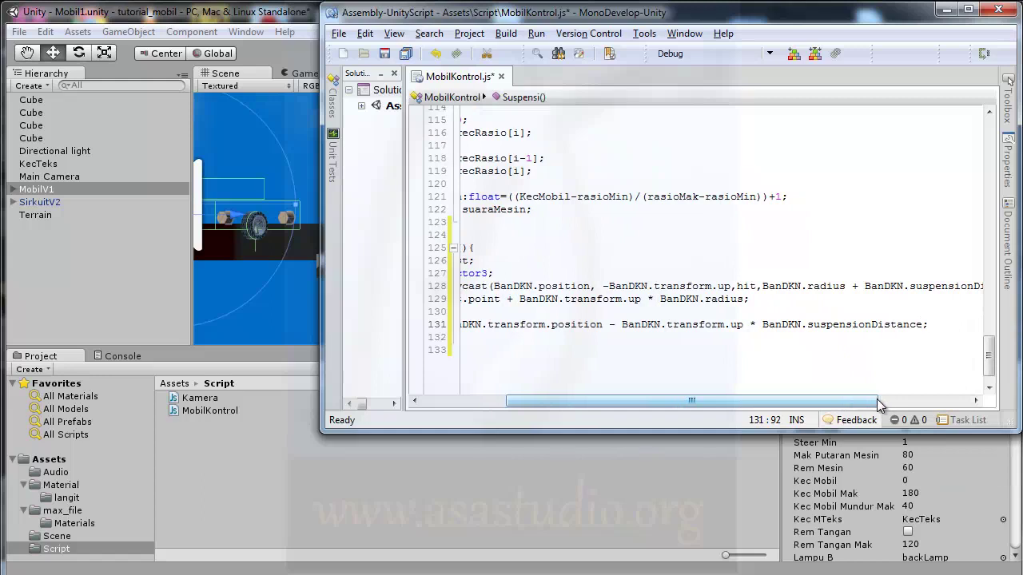
pyautogui.moveTo(784, 402); pyautogui.dragTo(700, 413)
pyautogui.click(510, 337)
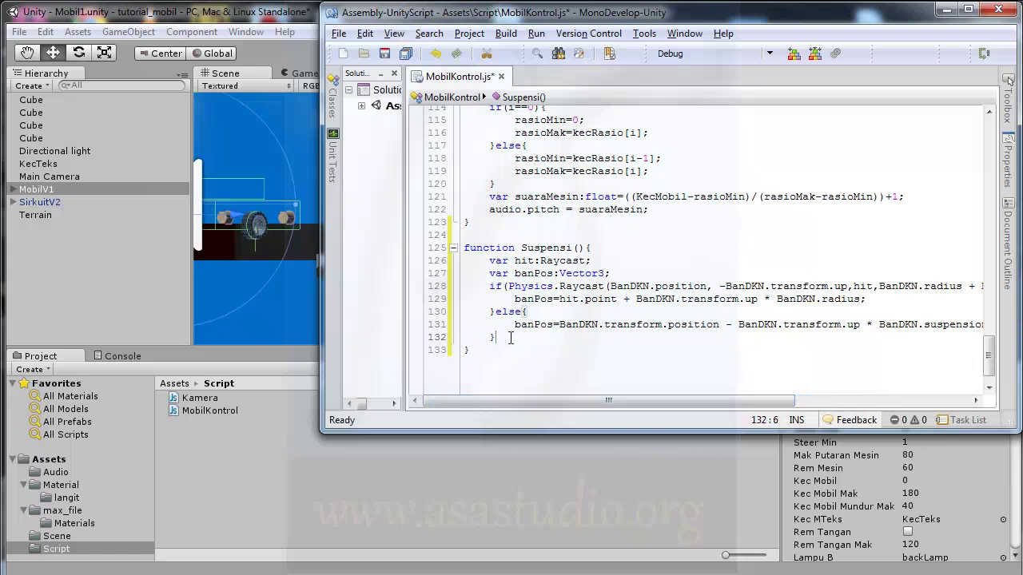
# Step: Add BanDKNP.position=banPos; on a new line after the if/else block
pyautogui.press('Return')
pyautogui.write('Ban')
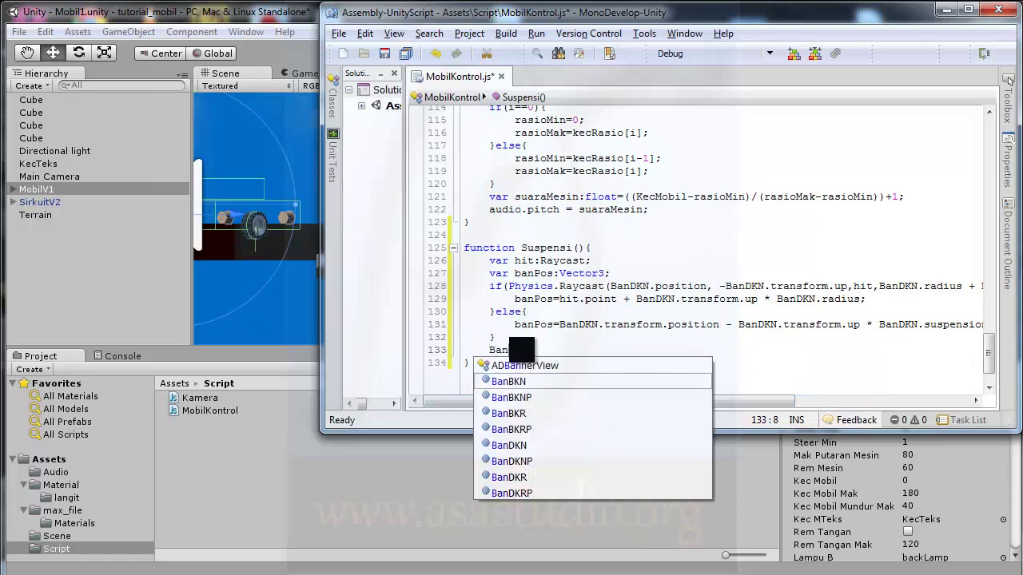
pyautogui.write('DKNP')
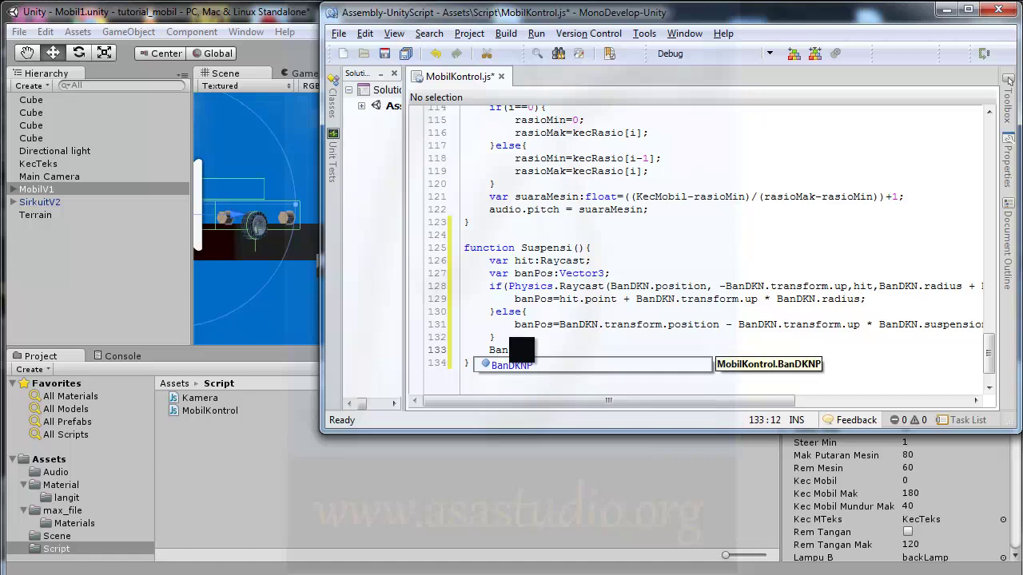
pyautogui.press('Return')
pyautogui.write('.po')
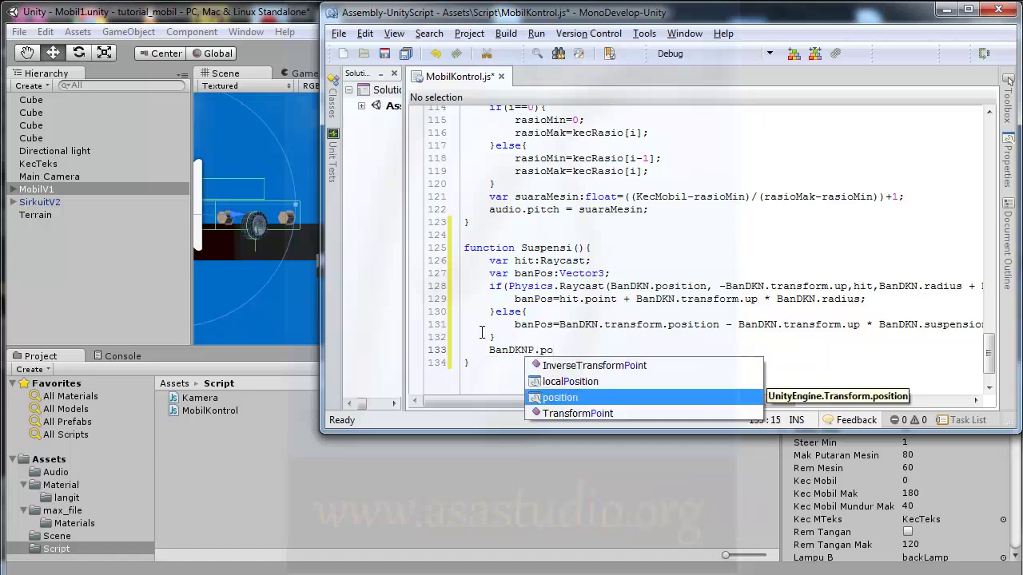
pyautogui.doubleClick(556, 399)
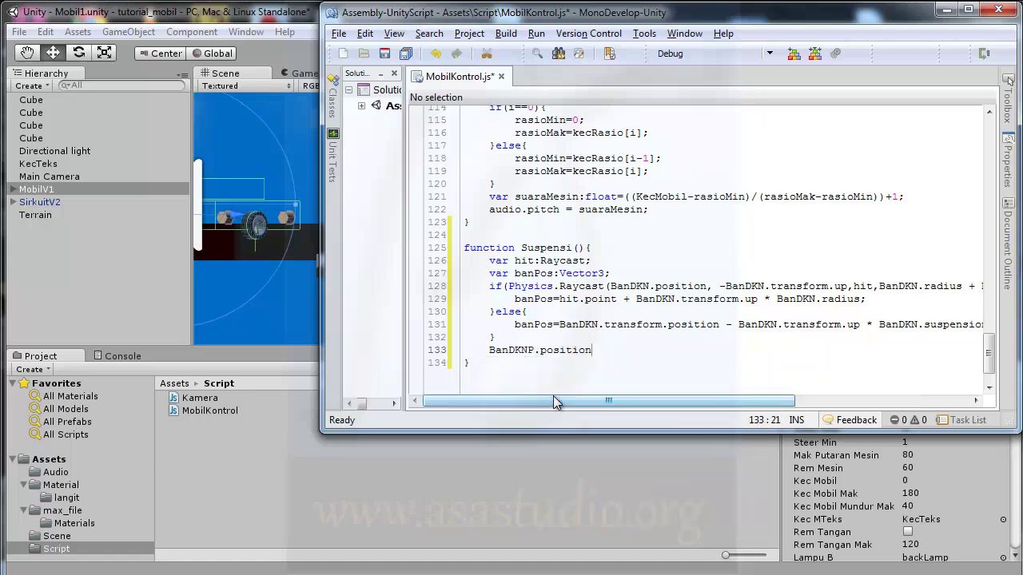
pyautogui.write('=')
pyautogui.write('banPos;')
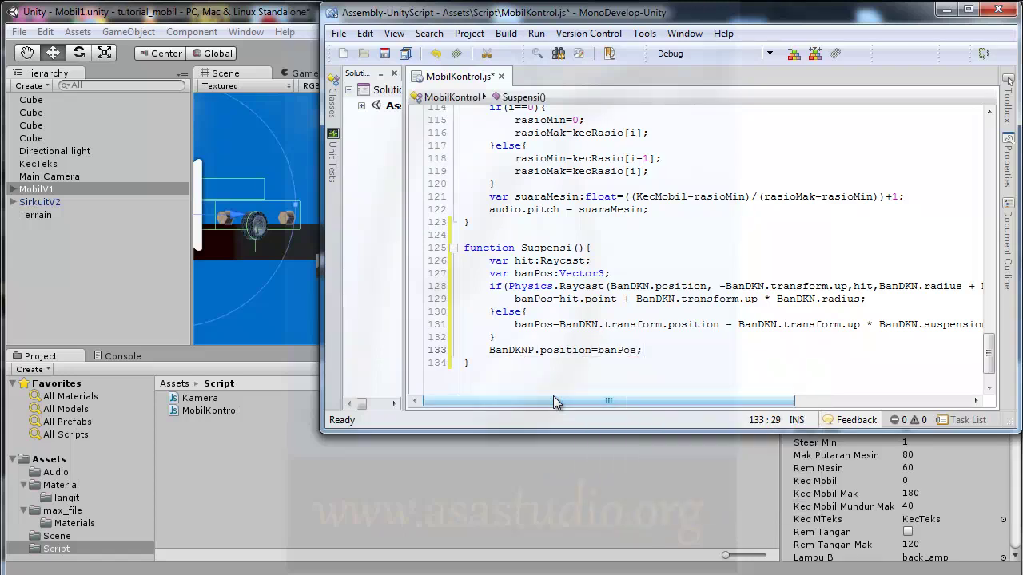
# Step: Save MobilKontrol.js, return to Unity and show the Console's compile errors
pyautogui.click(385, 53)
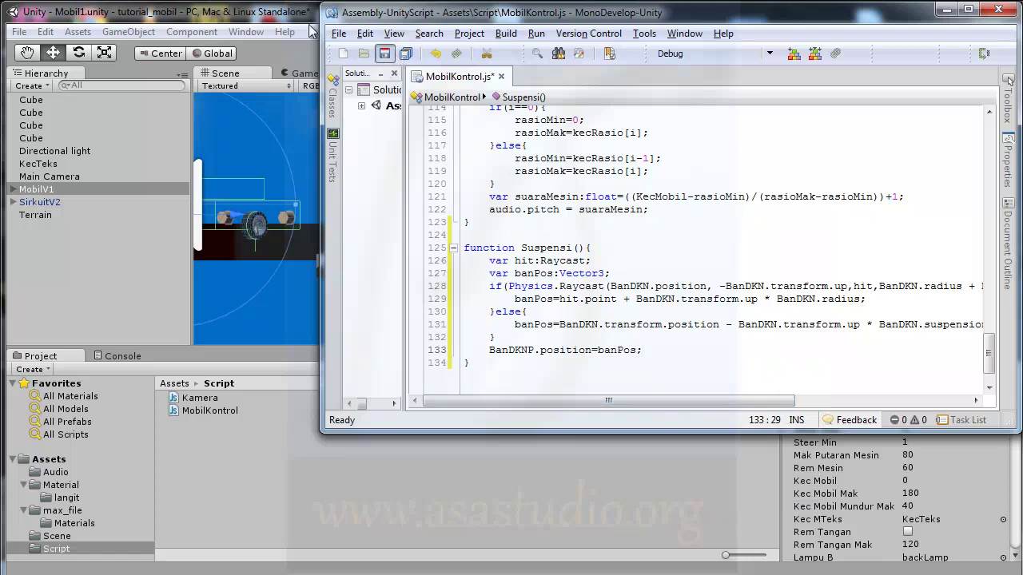
pyautogui.click(299, 16)
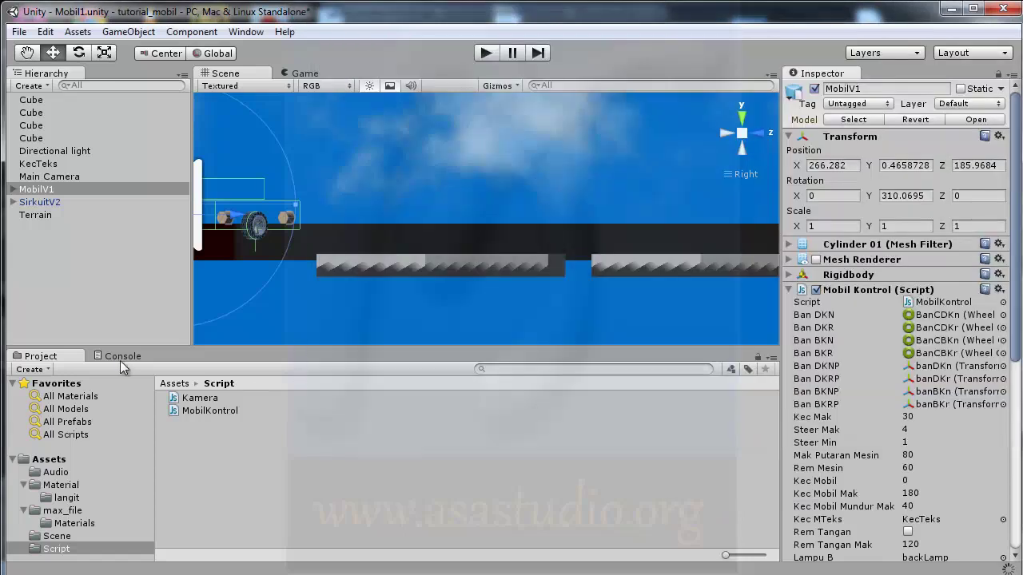
pyautogui.click(120, 358)
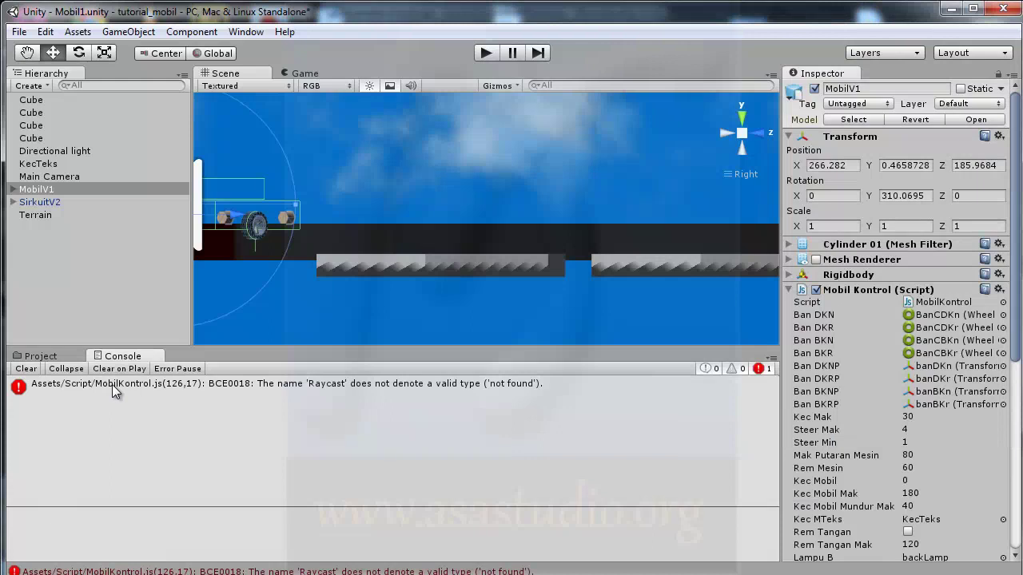
# Step: Change hit's type from Raycast to RaycastHit on line 126 of MobilKontrol.js, save, and return to Unity
pyautogui.click(116, 390)
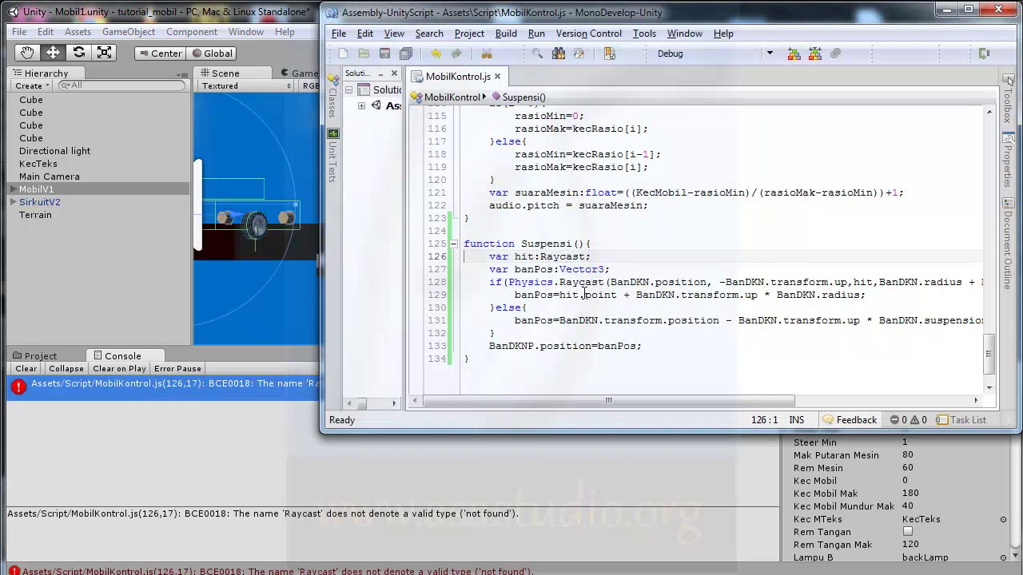
pyautogui.click(589, 257)
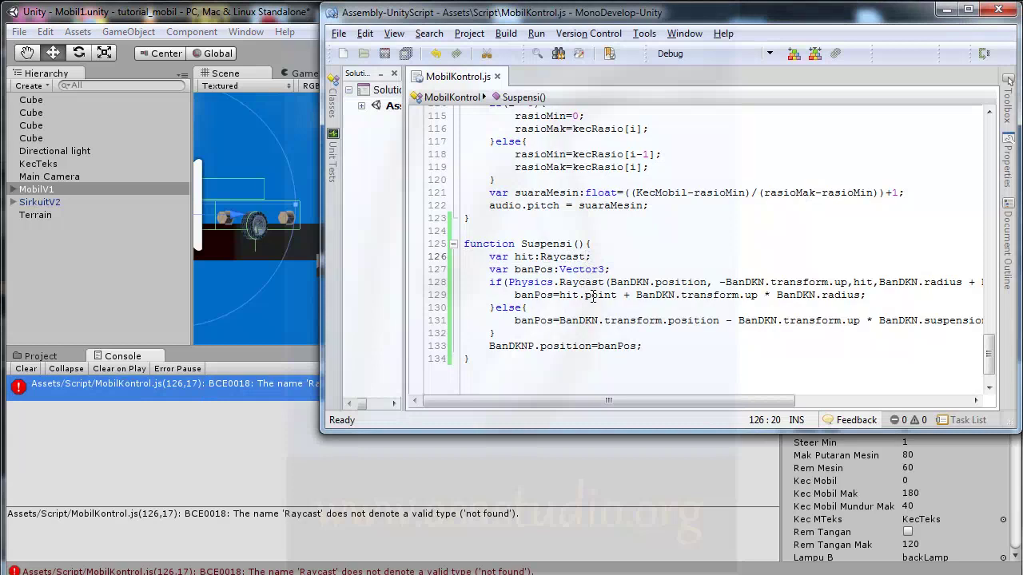
pyautogui.write('Hit')
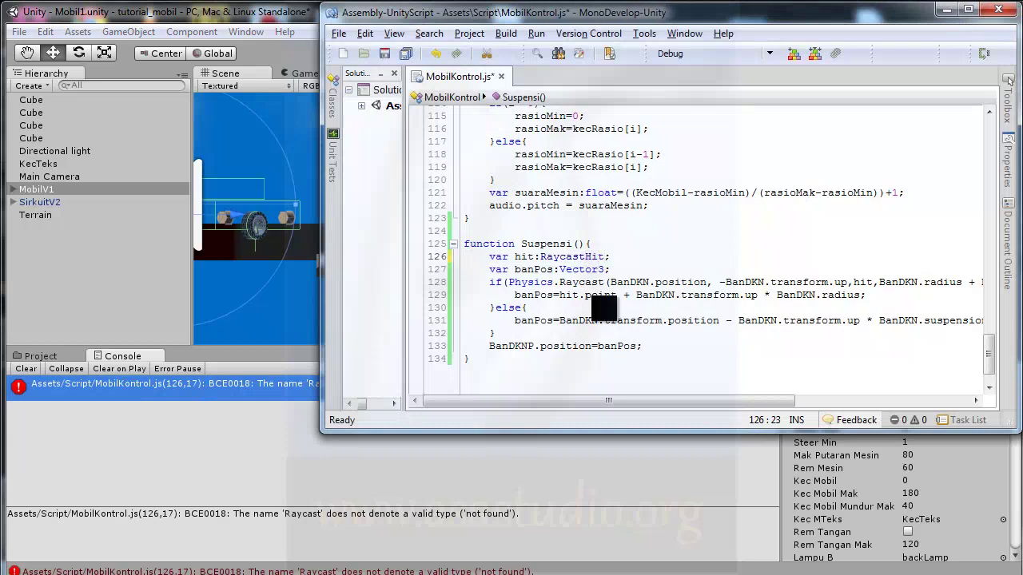
pyautogui.click(406, 53)
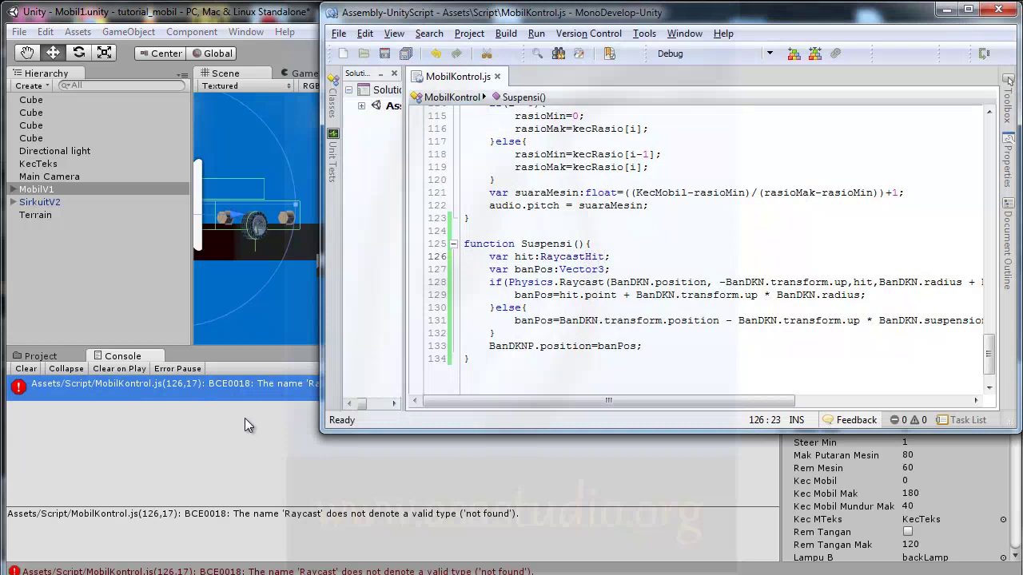
pyautogui.click(246, 426)
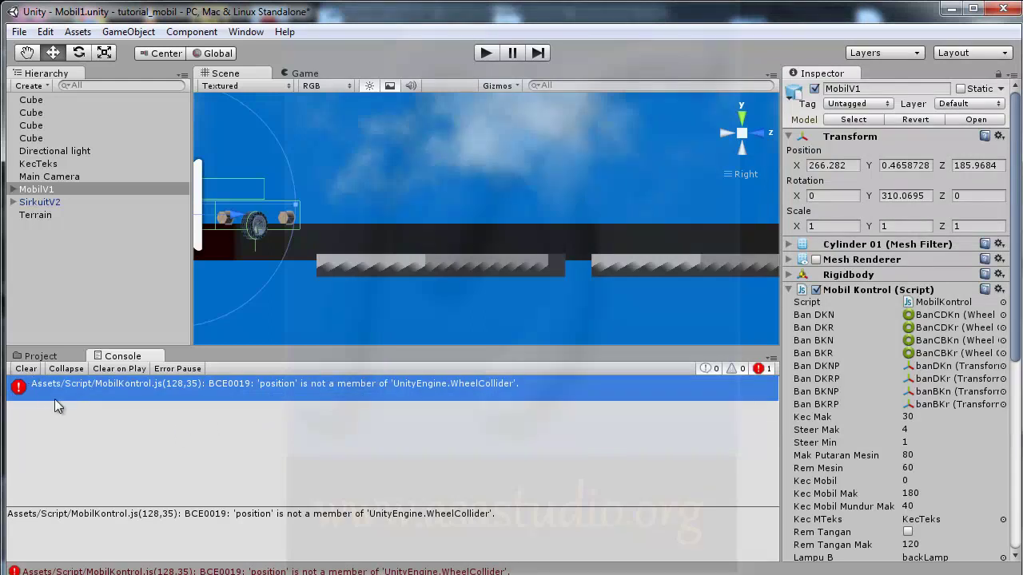
# Step: Check Unity's Project and Console panels, then bring MobilKontrol.js back at line 128's BanDKN.position
pyautogui.click(49, 356)
pyautogui.click(118, 355)
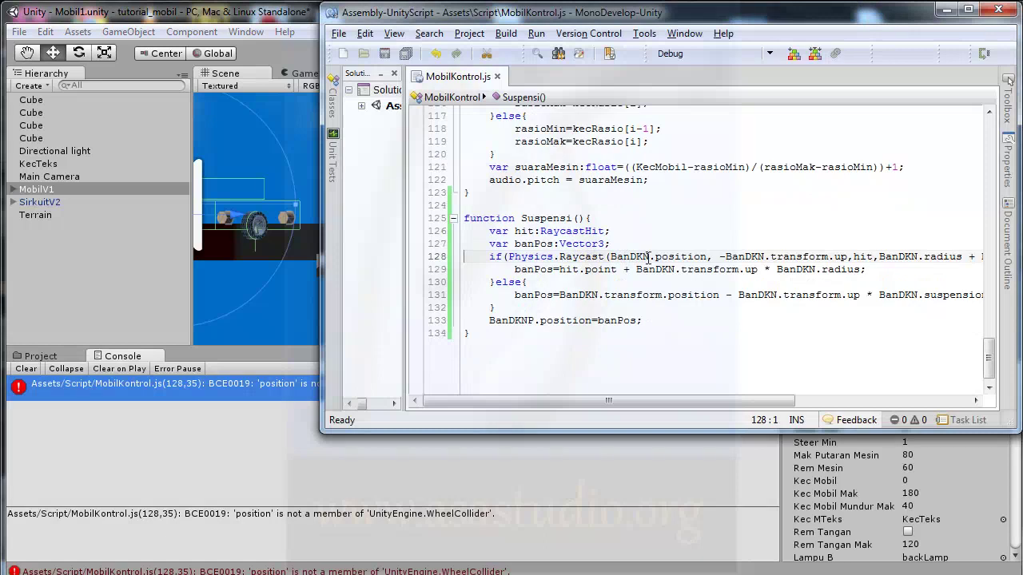
pyautogui.click(228, 404)
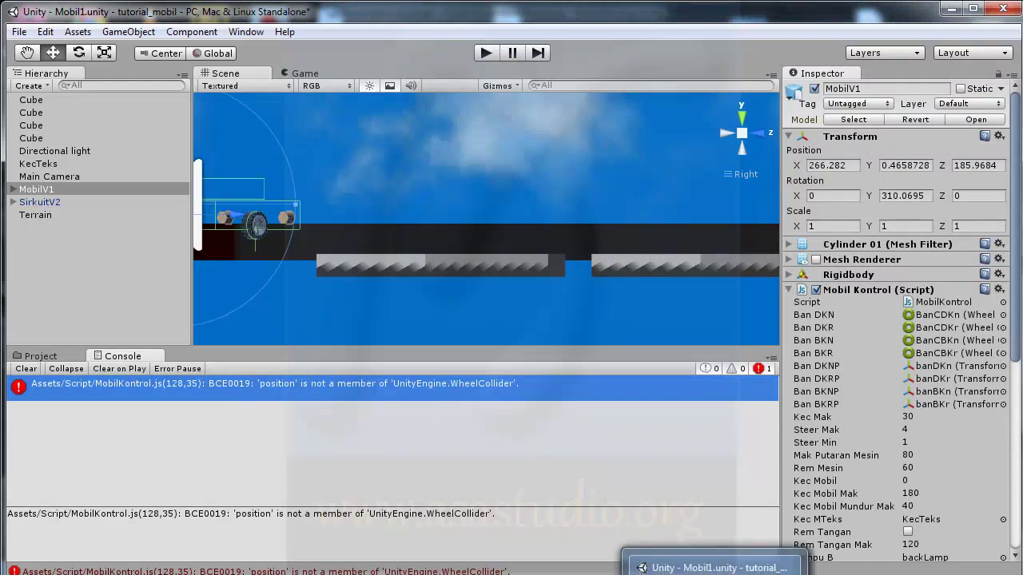
pyautogui.click(759, 562)
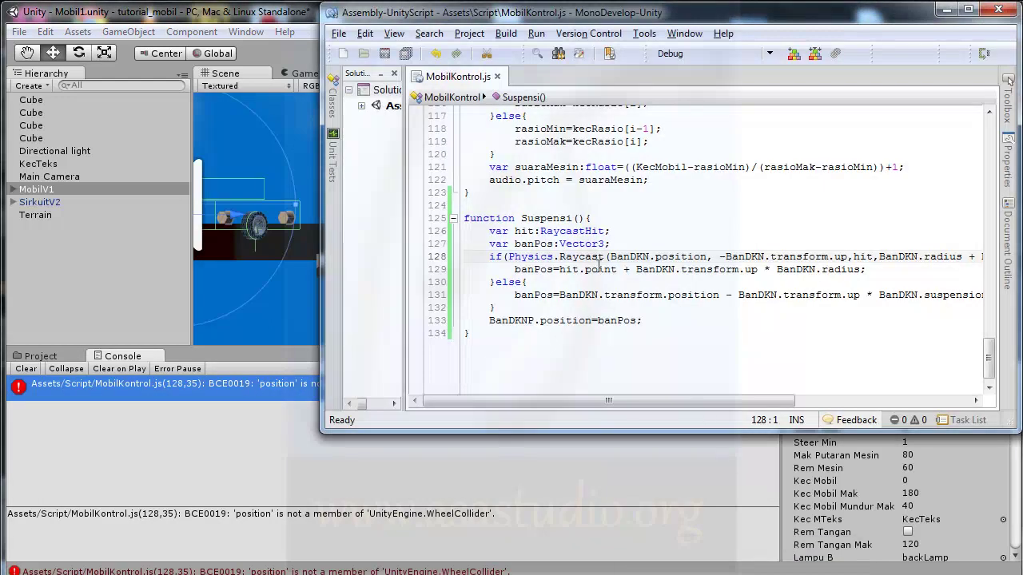